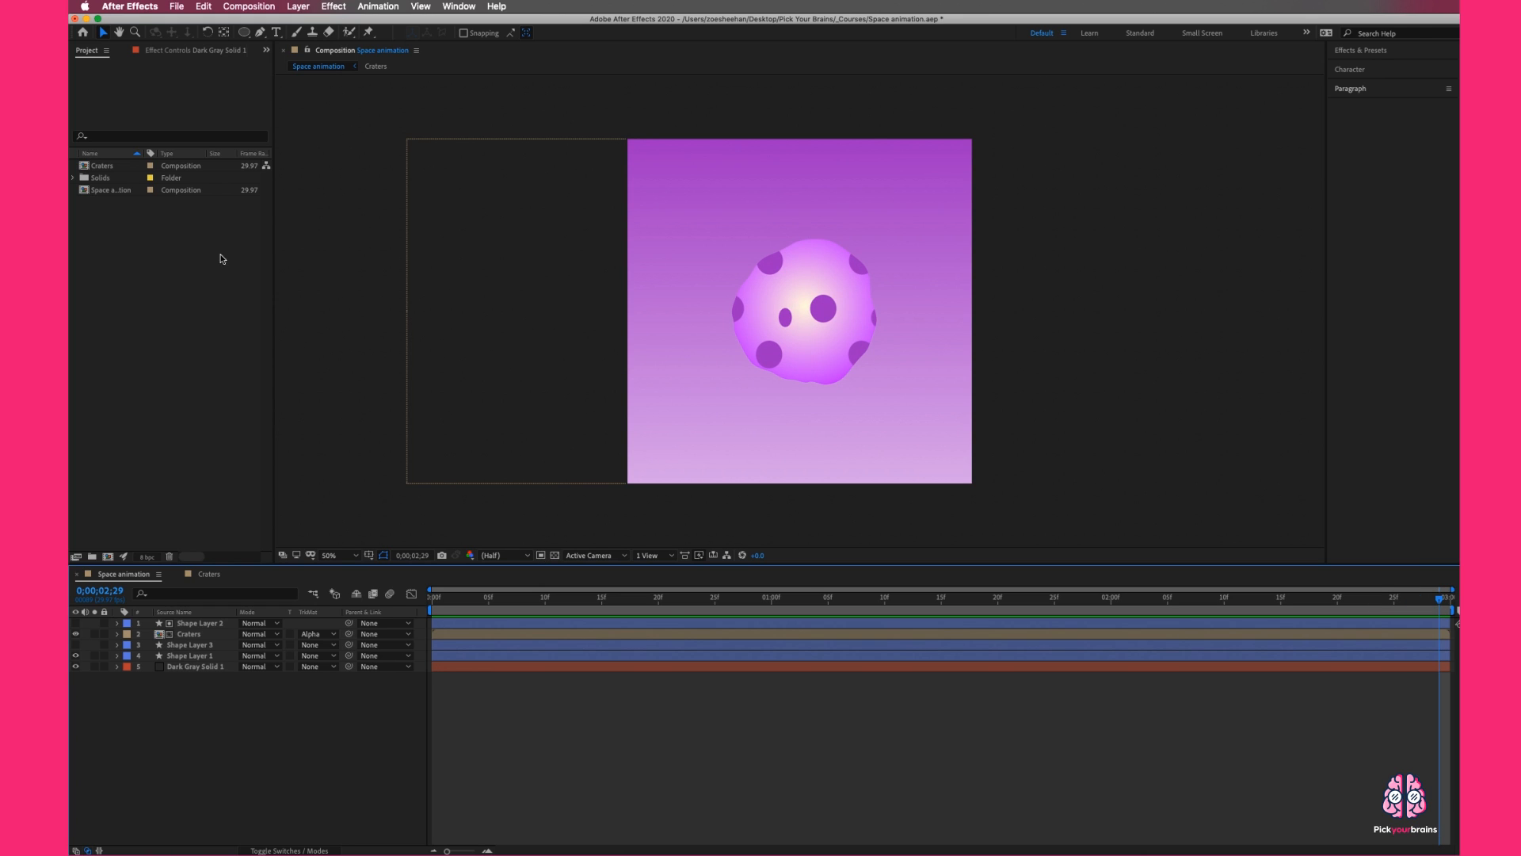
- Create a new composition named "Moon animation" with a width of 1080 px
right_click(187, 260)
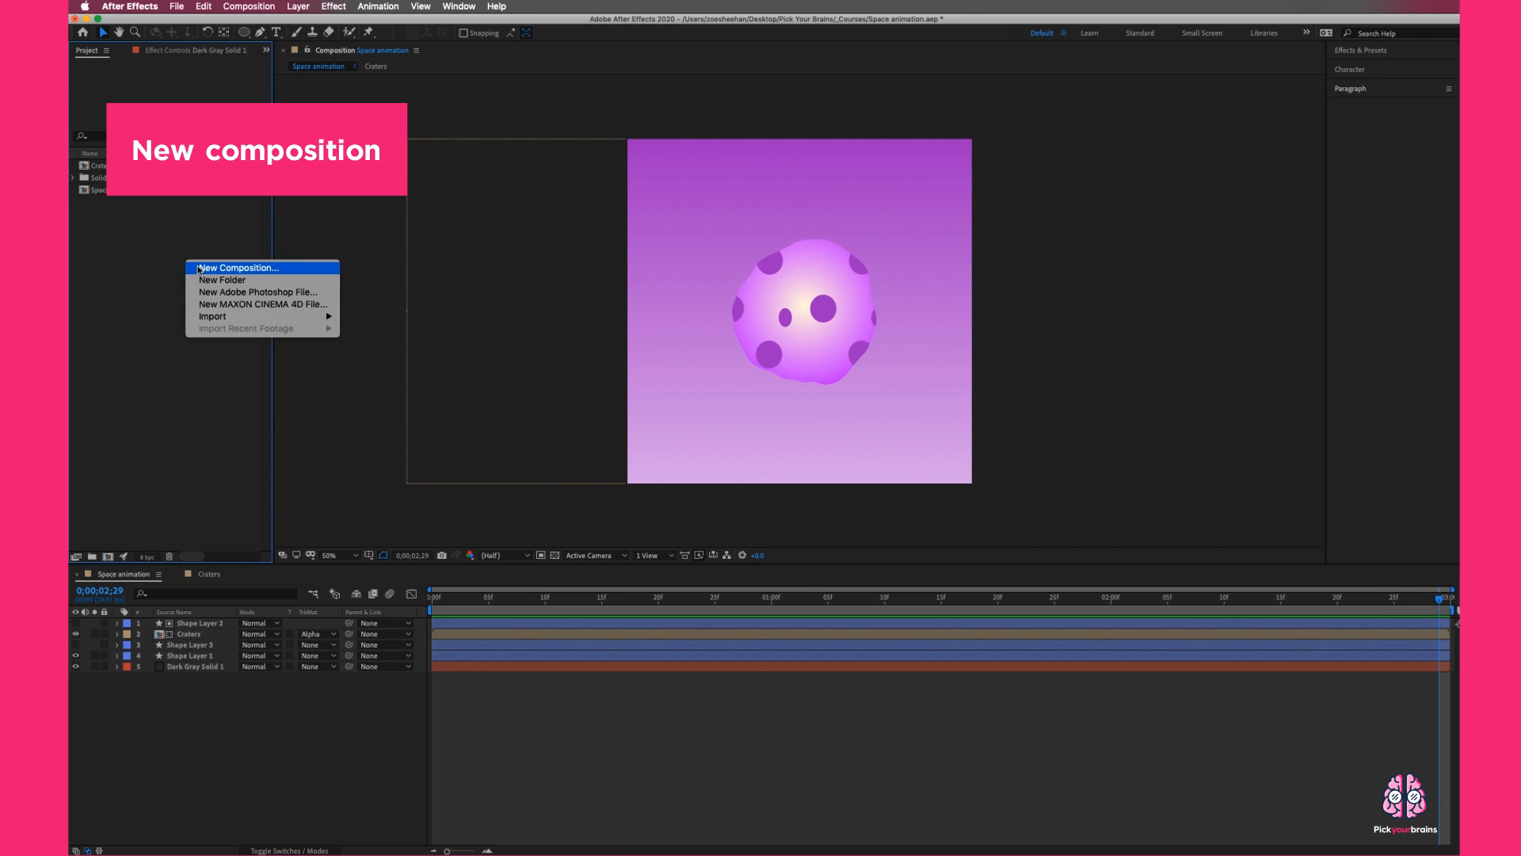
click(238, 268)
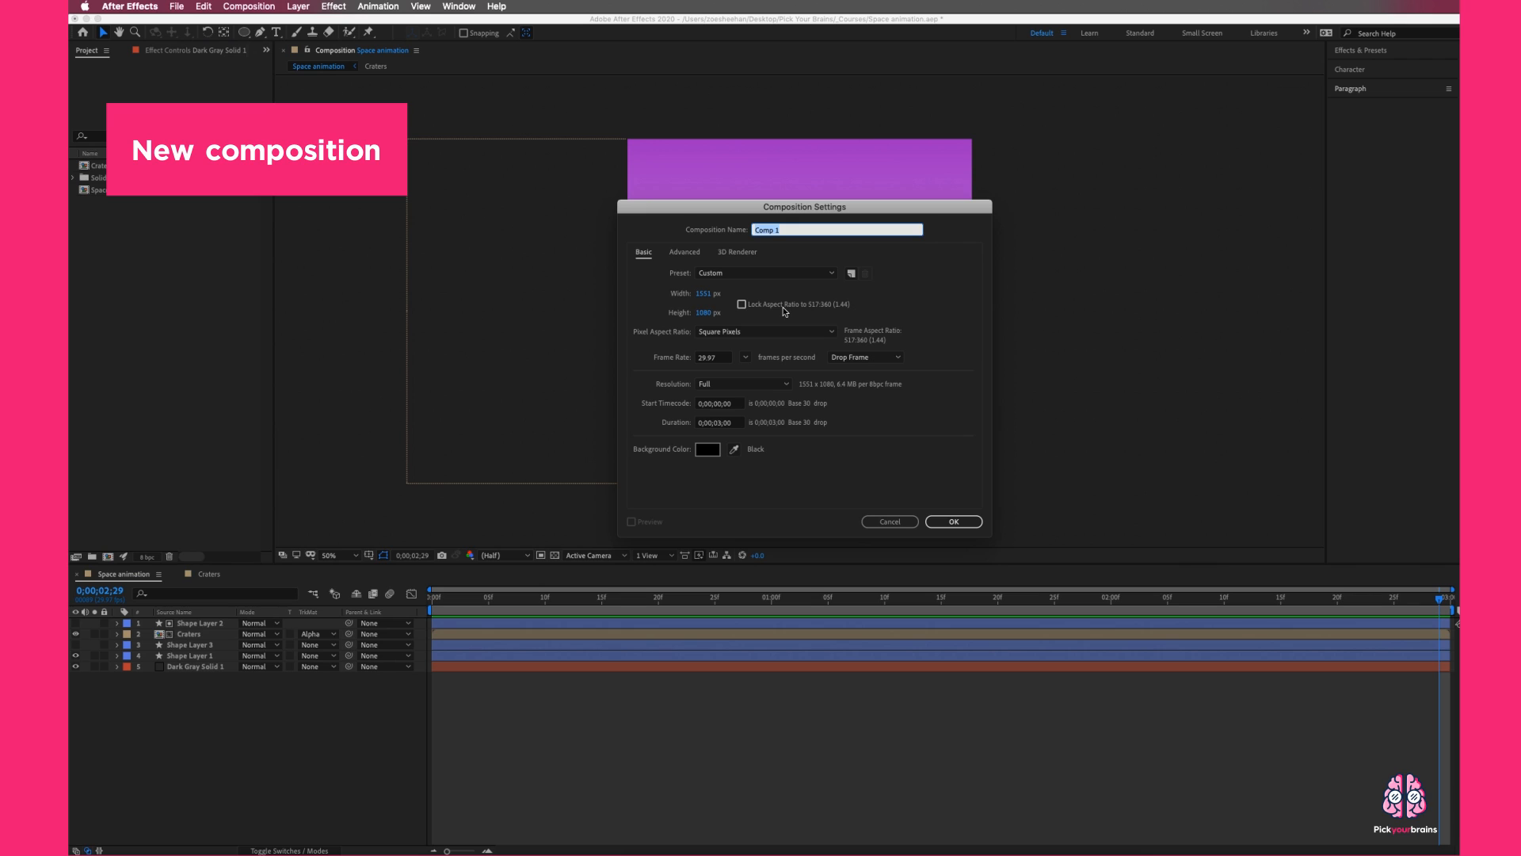
text(Mooin)
key(Tab)
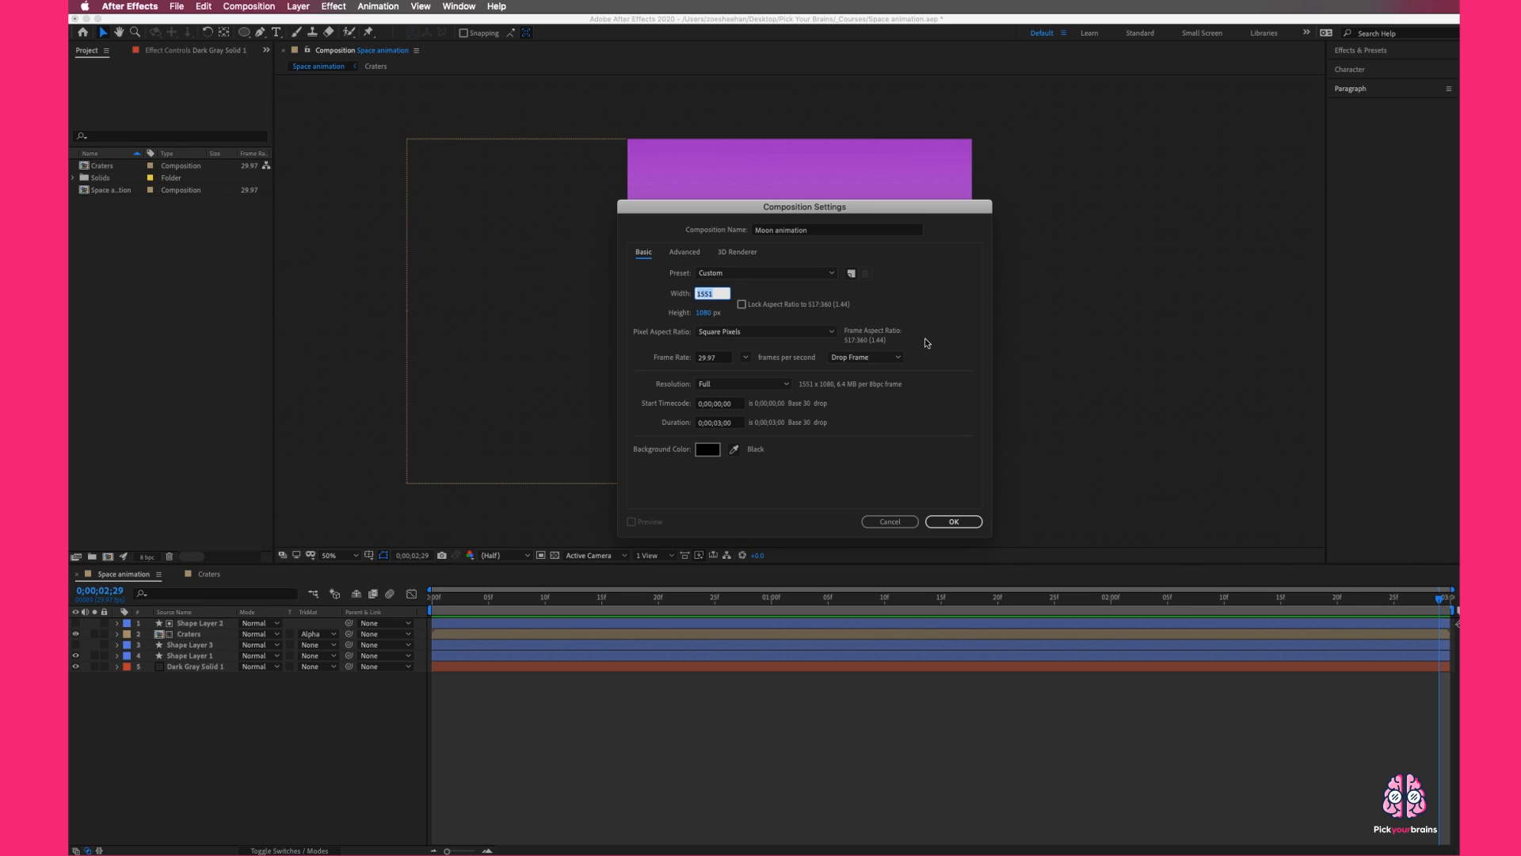
text(1080)
key(Tab)
click(722, 424)
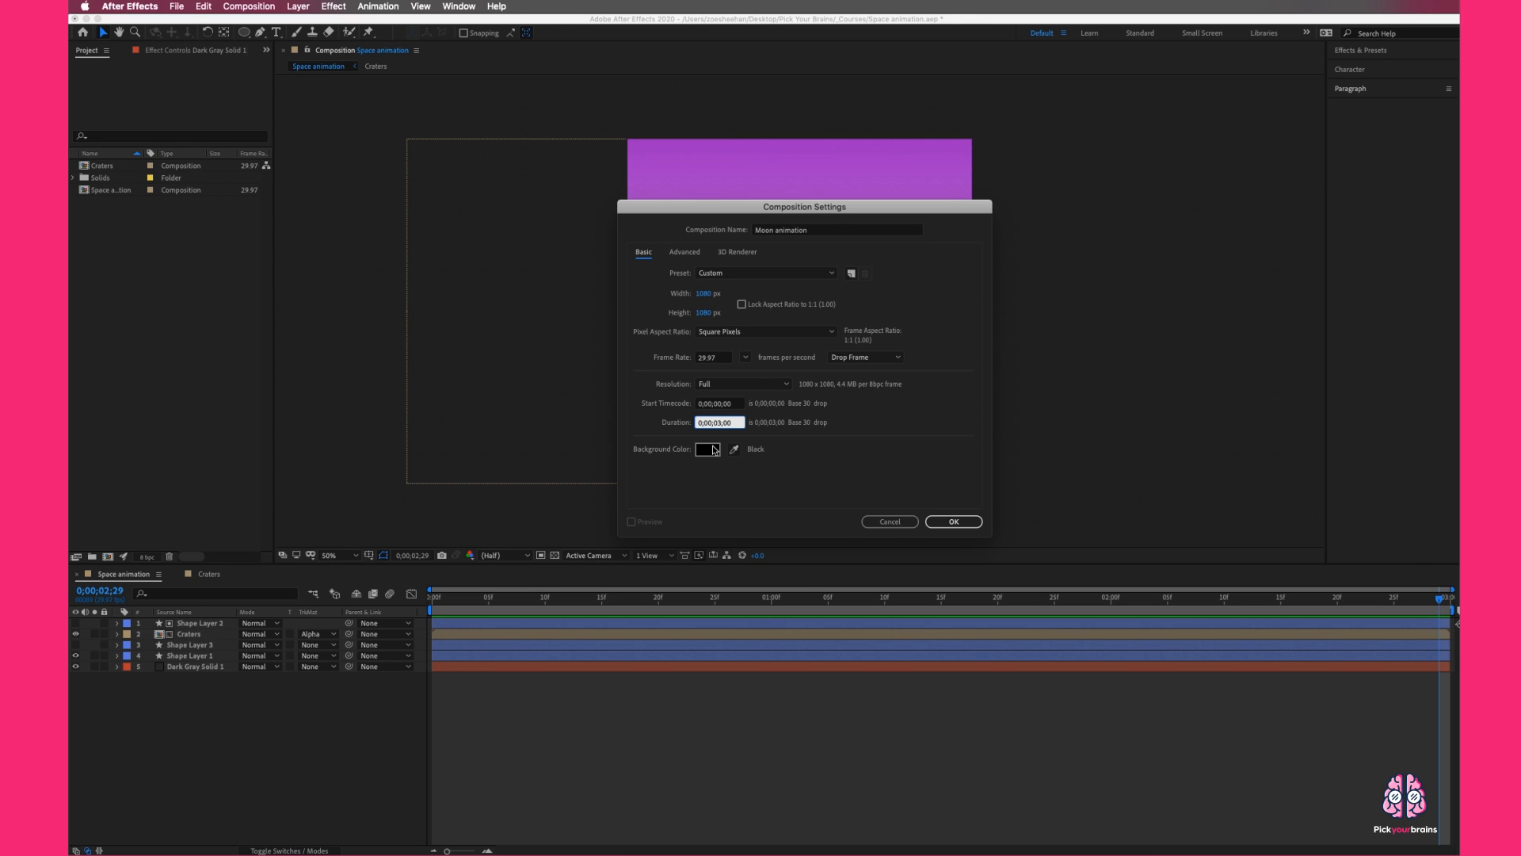
click(949, 521)
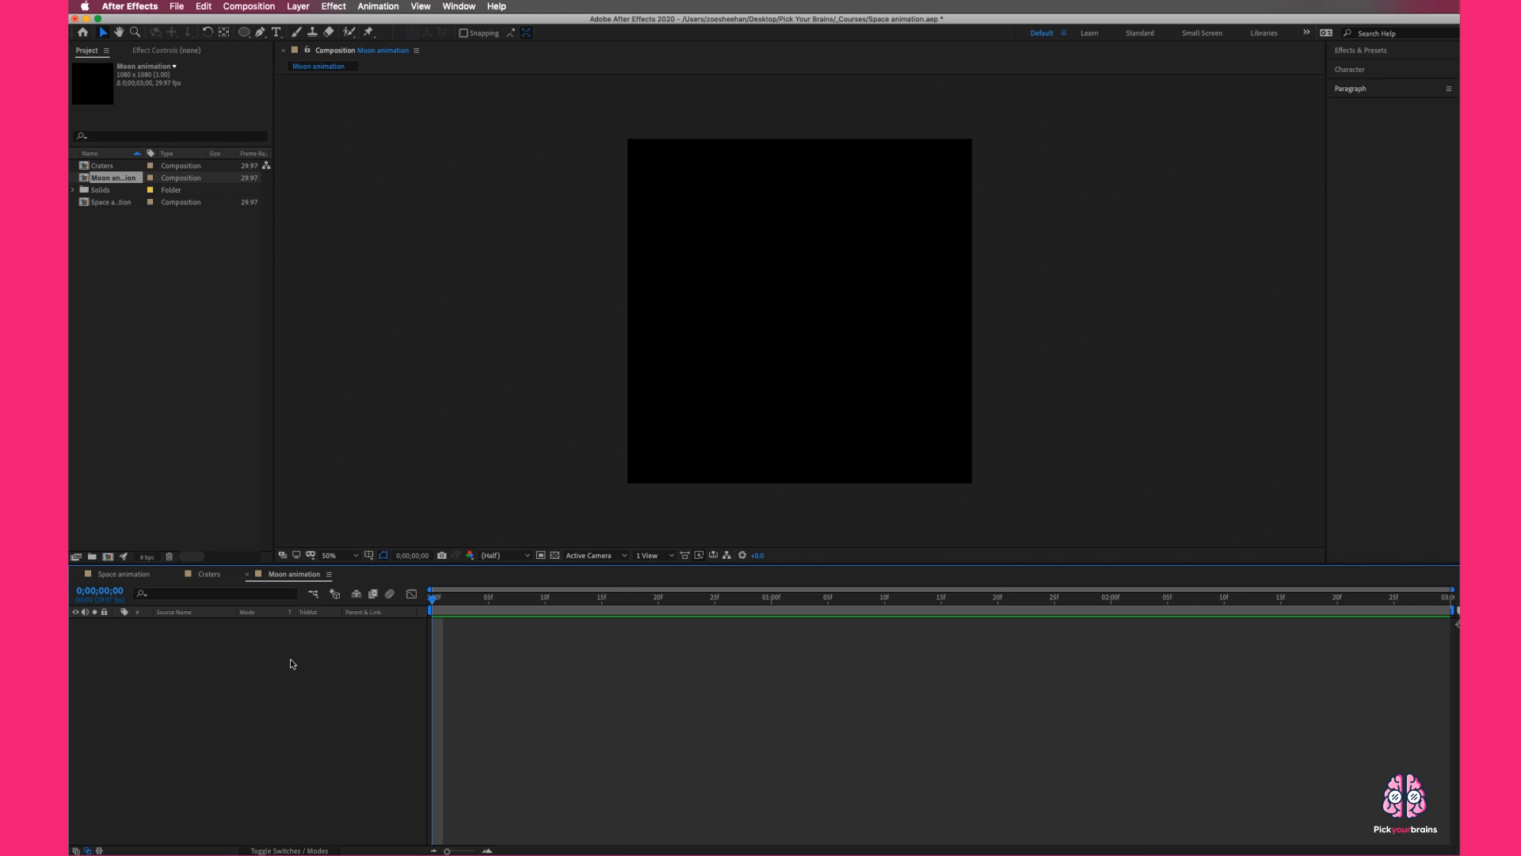
- Add a new empty shape layer to the Moon animation composition
click(298, 7)
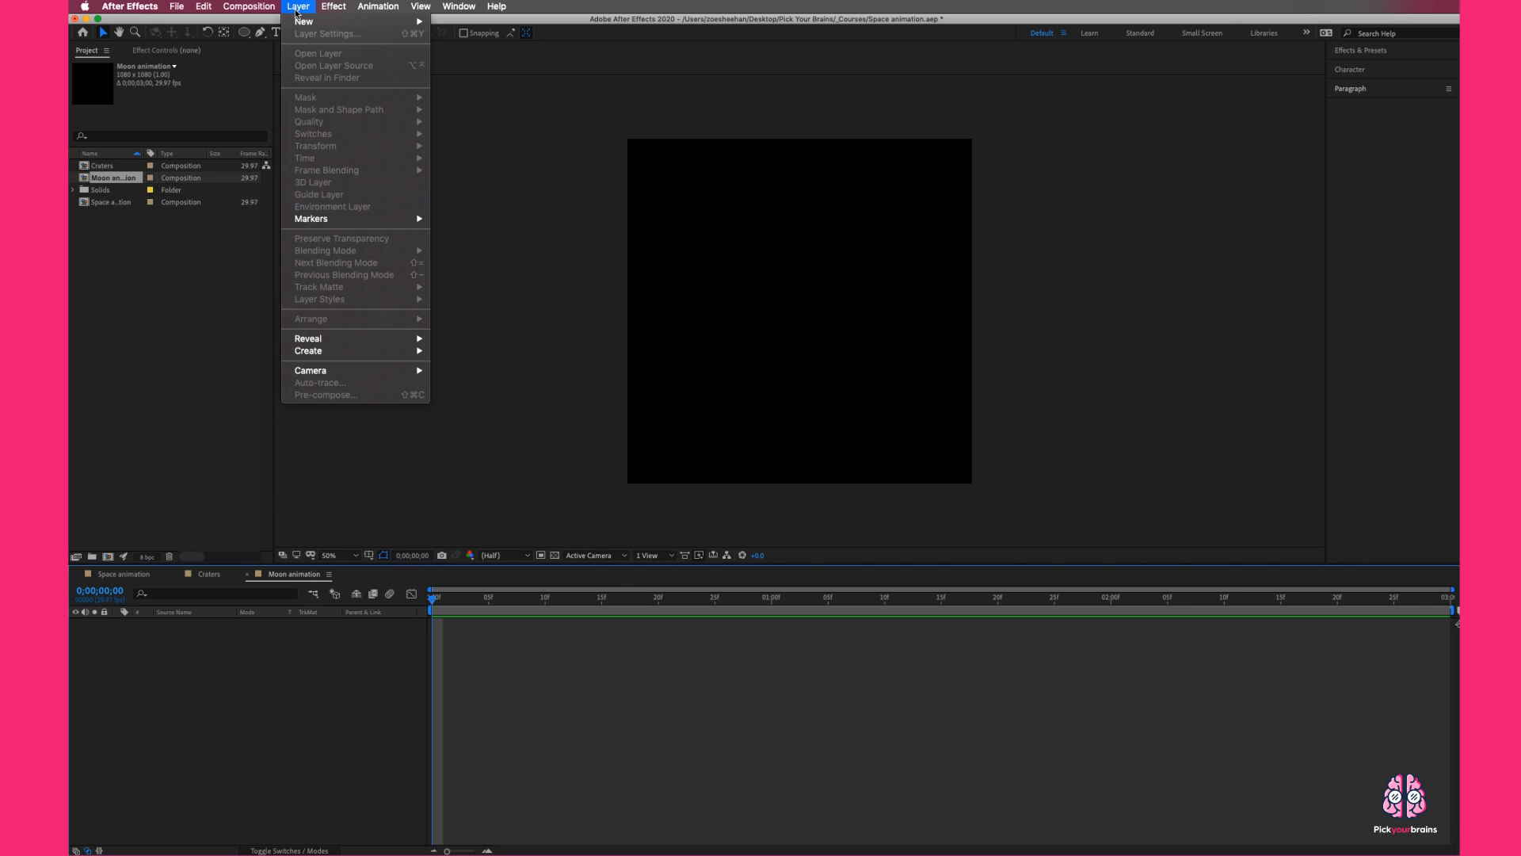
mouse_move(303, 21)
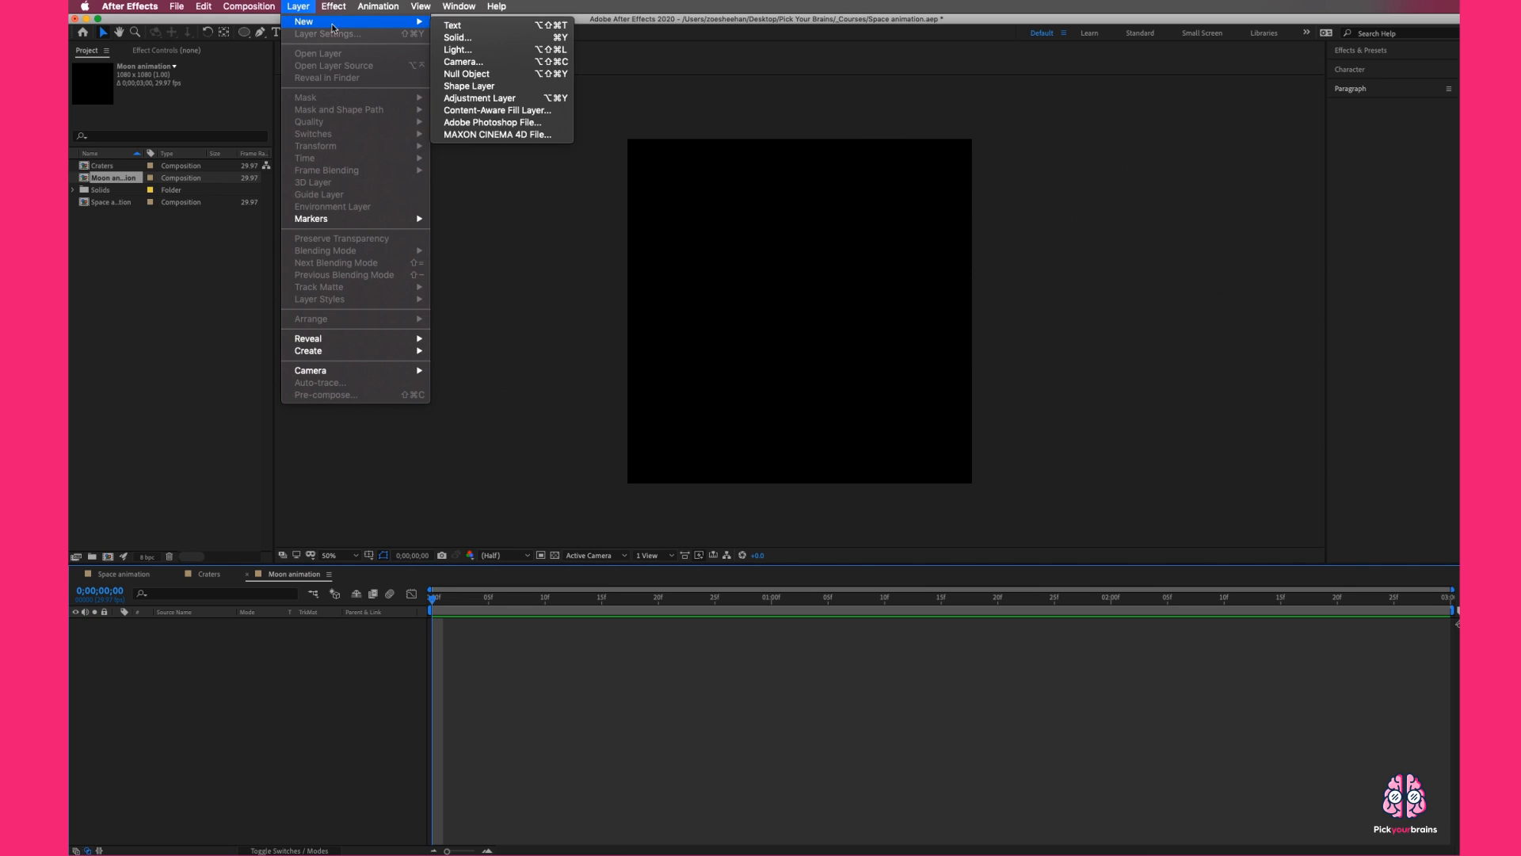
click(282, 630)
right_click(268, 687)
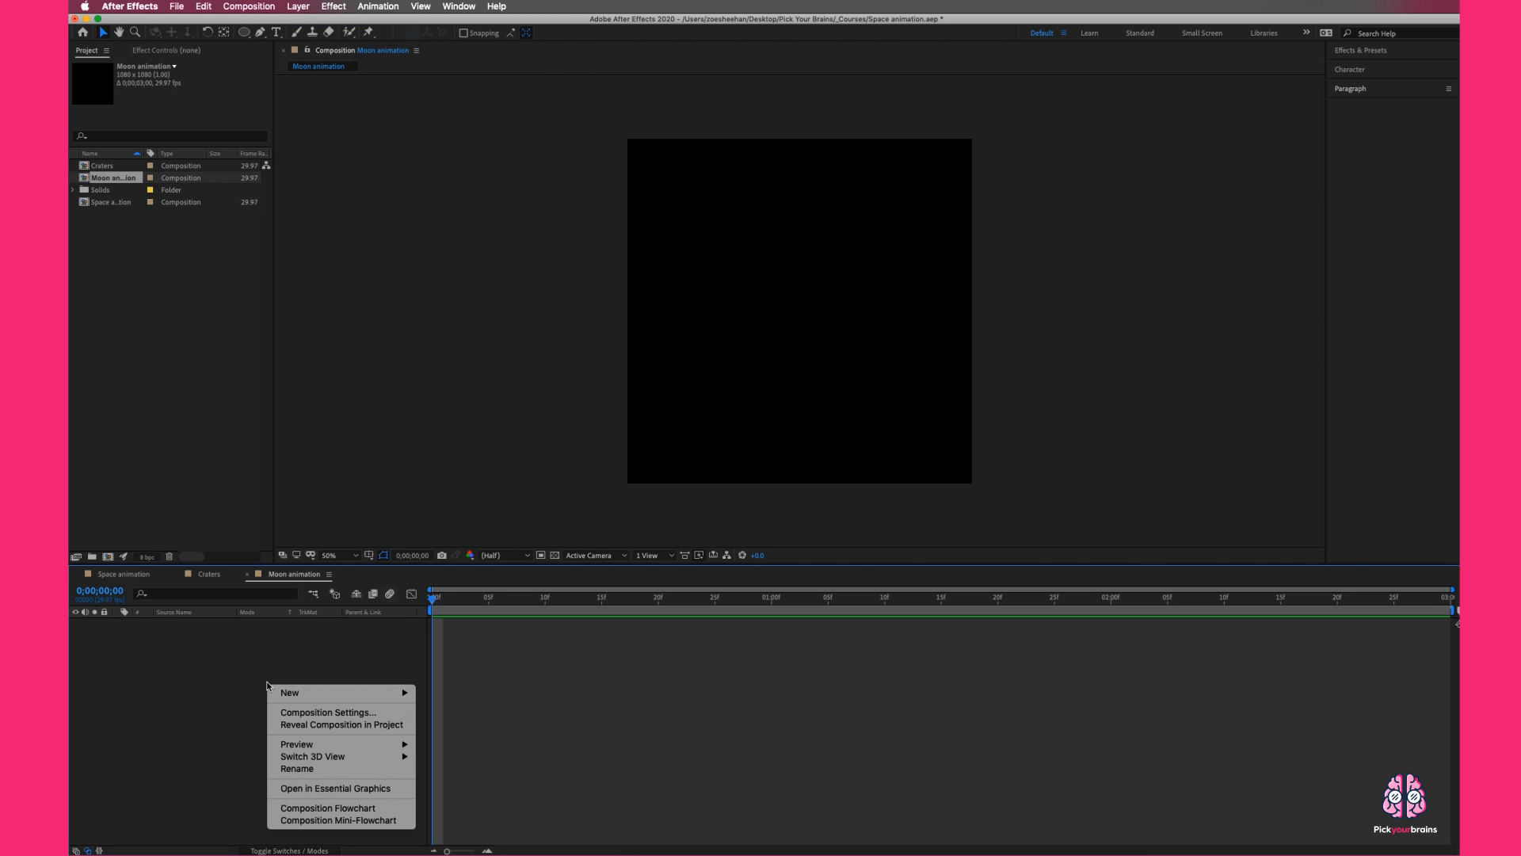
mouse_move(396, 693)
click(469, 774)
key(q)
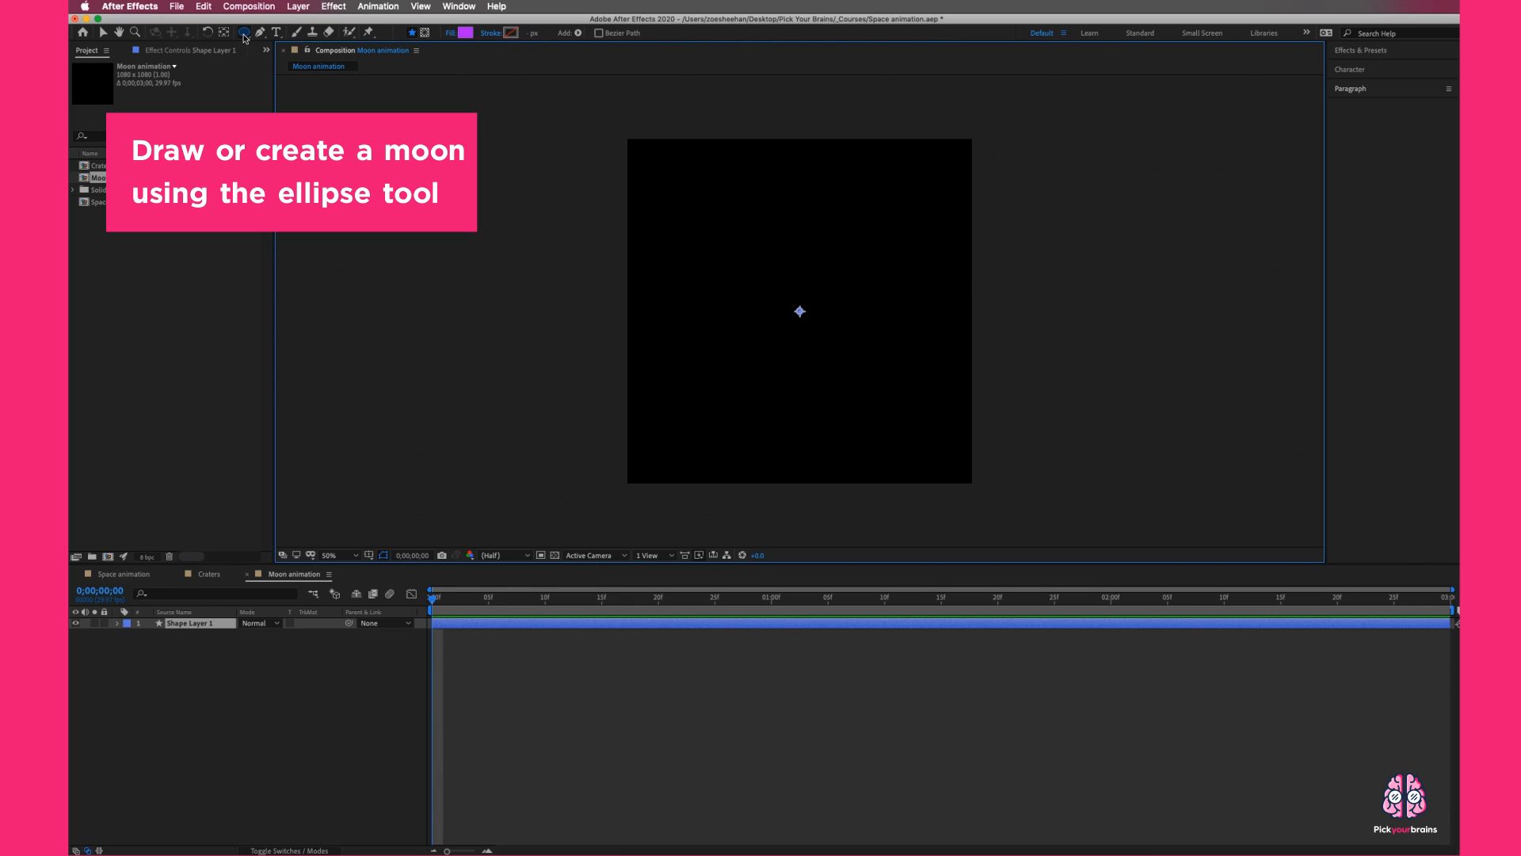
drag(715, 209, 894, 396)
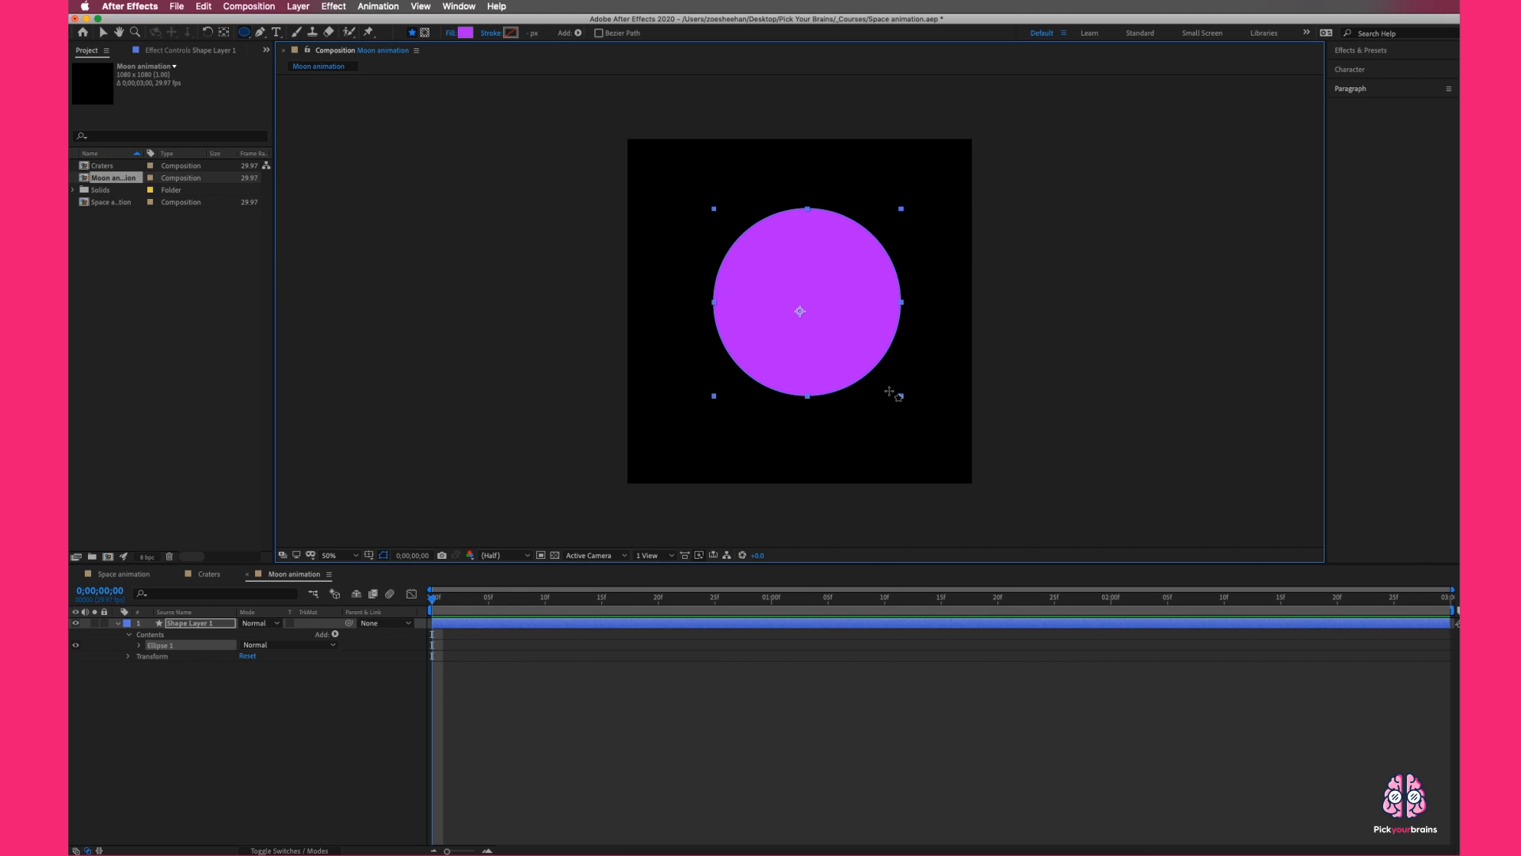
key(Delete)
- Prepare the Pen tool with no stroke and a pale yellow-orange fill, FFE1A8
click(261, 34)
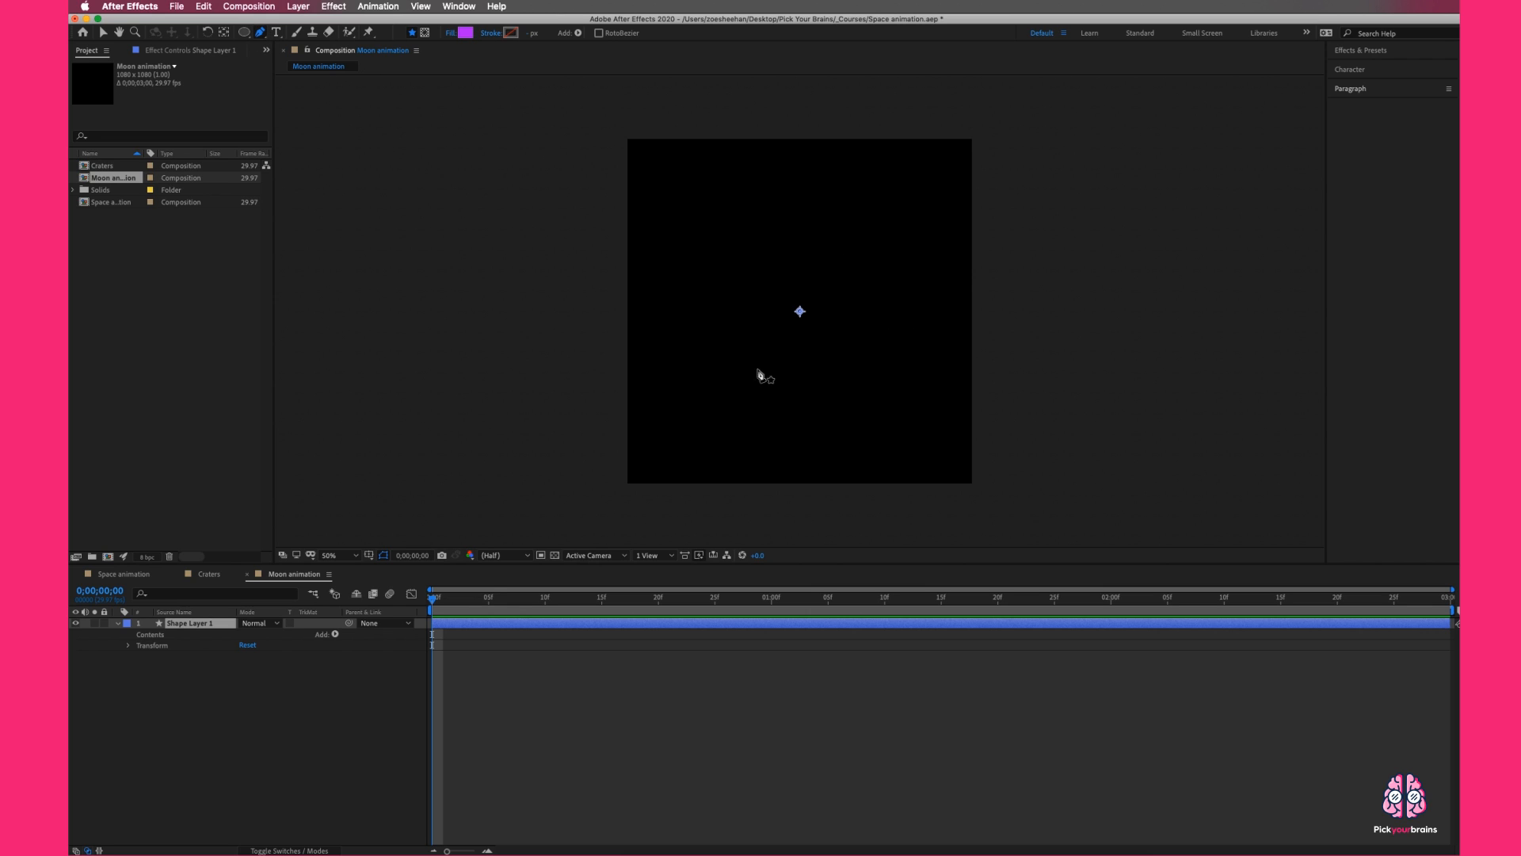
click(492, 34)
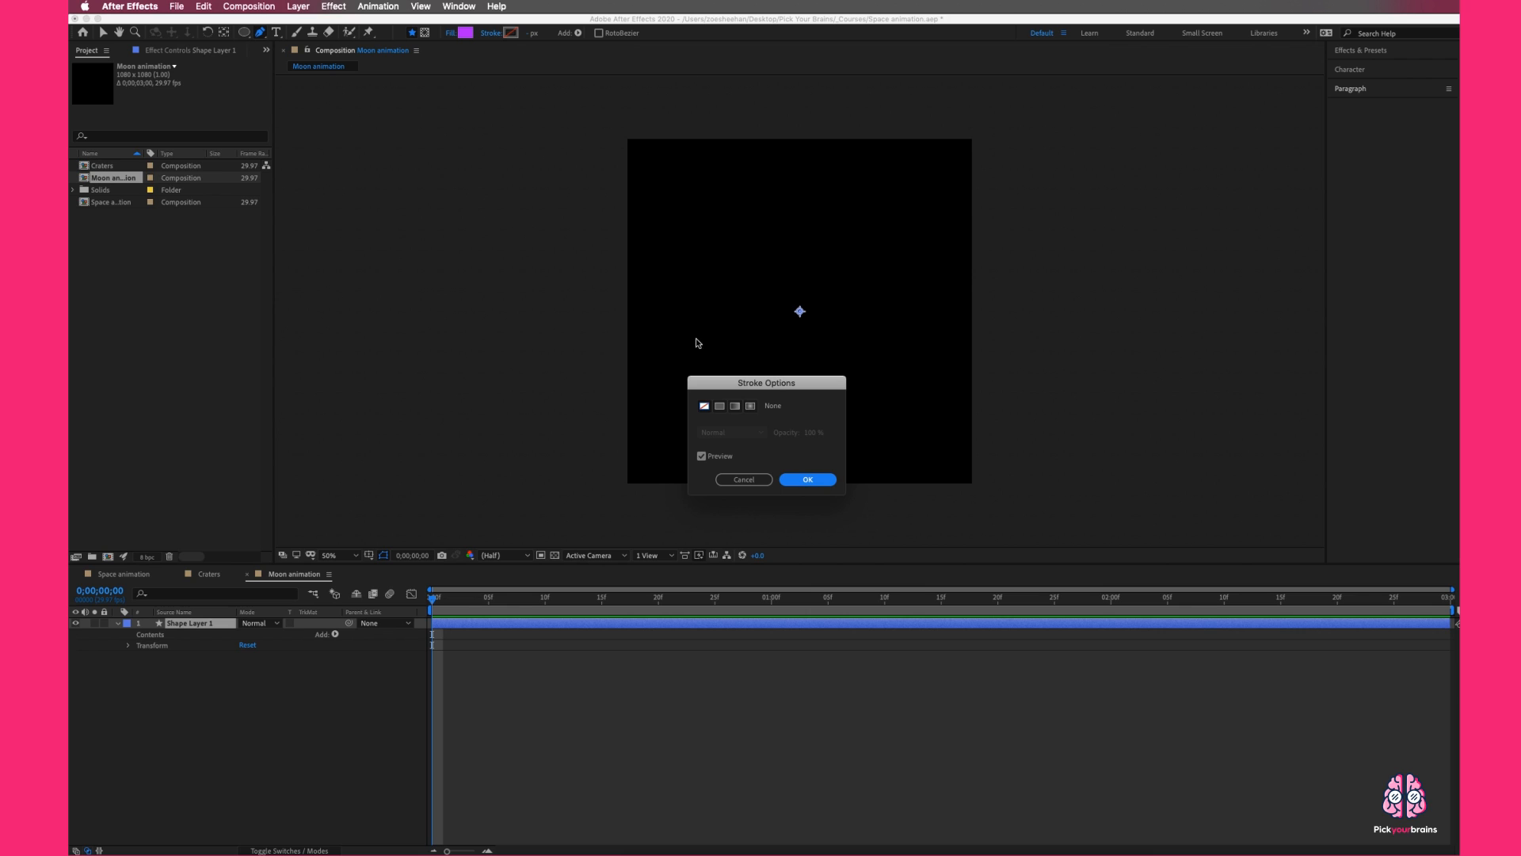
click(807, 479)
click(466, 35)
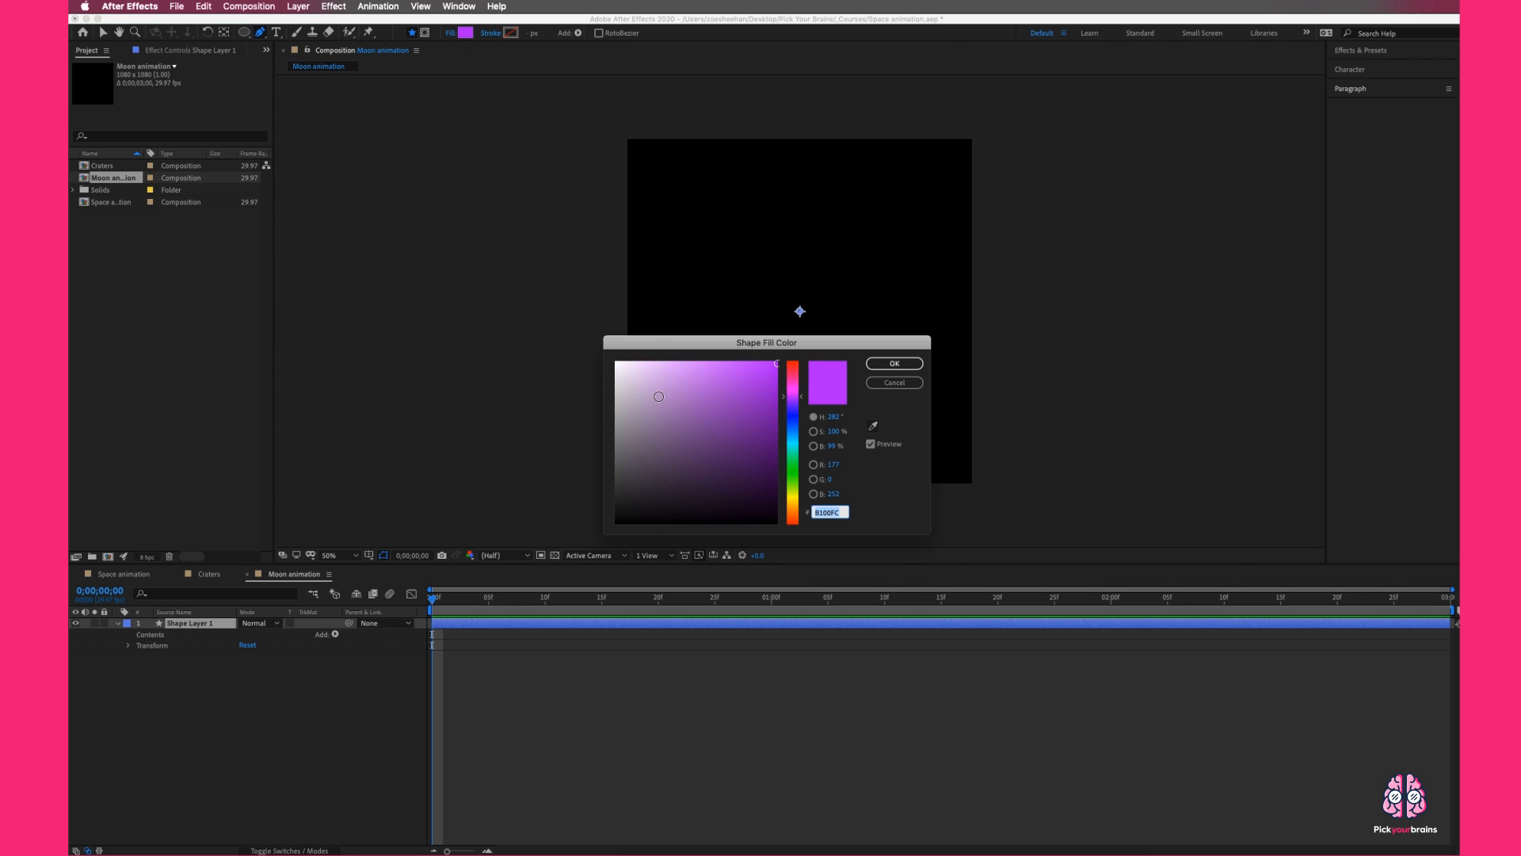
drag(660, 395, 663, 343)
drag(794, 485, 795, 510)
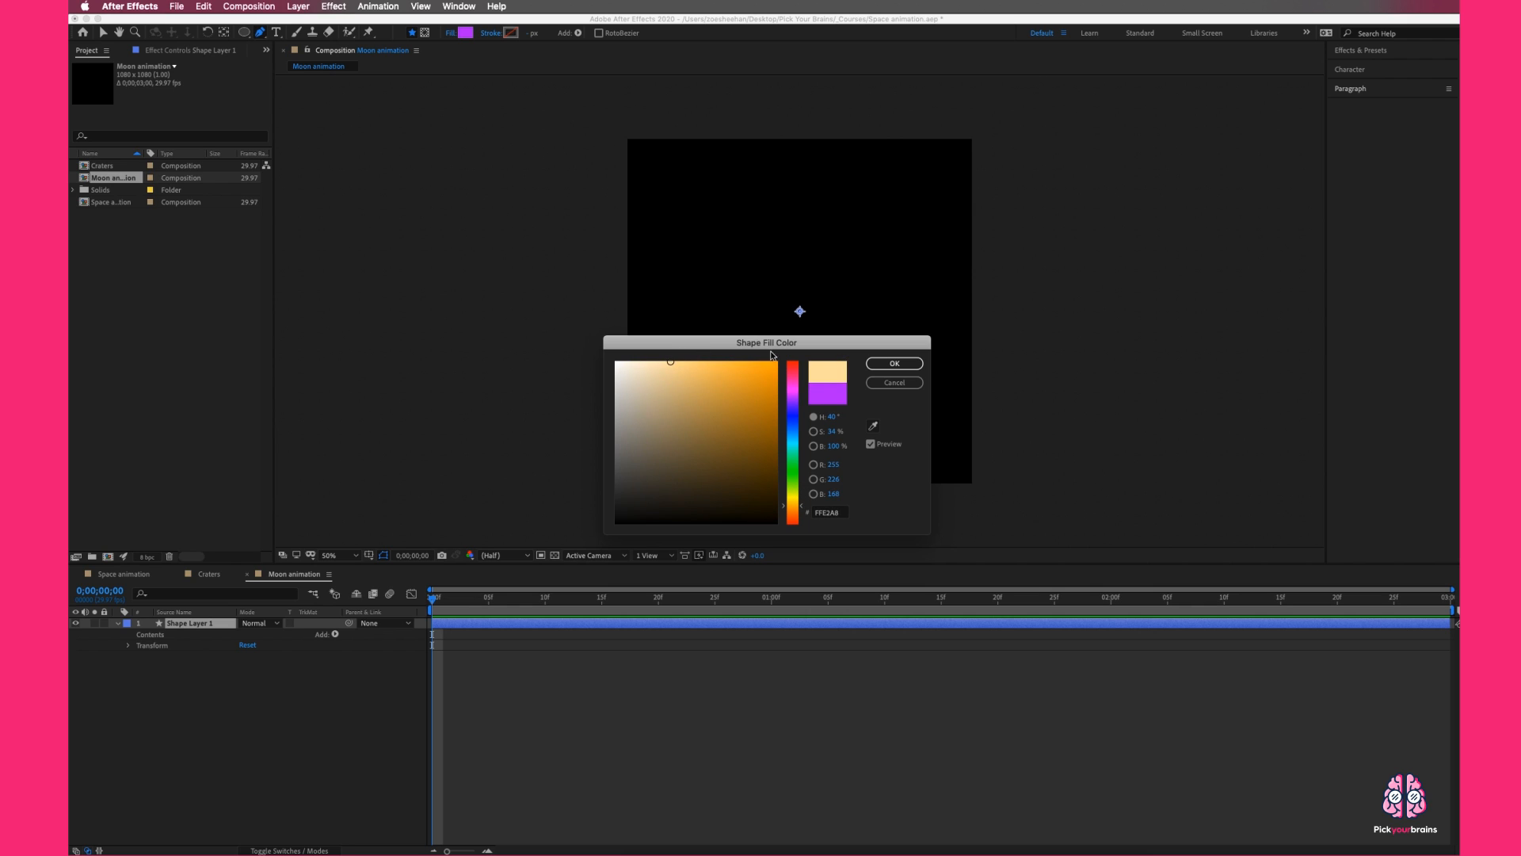
click(895, 363)
- Draw a closed, slightly irregular round moon outline on the shape layer, around the middle of the composition
click(695, 262)
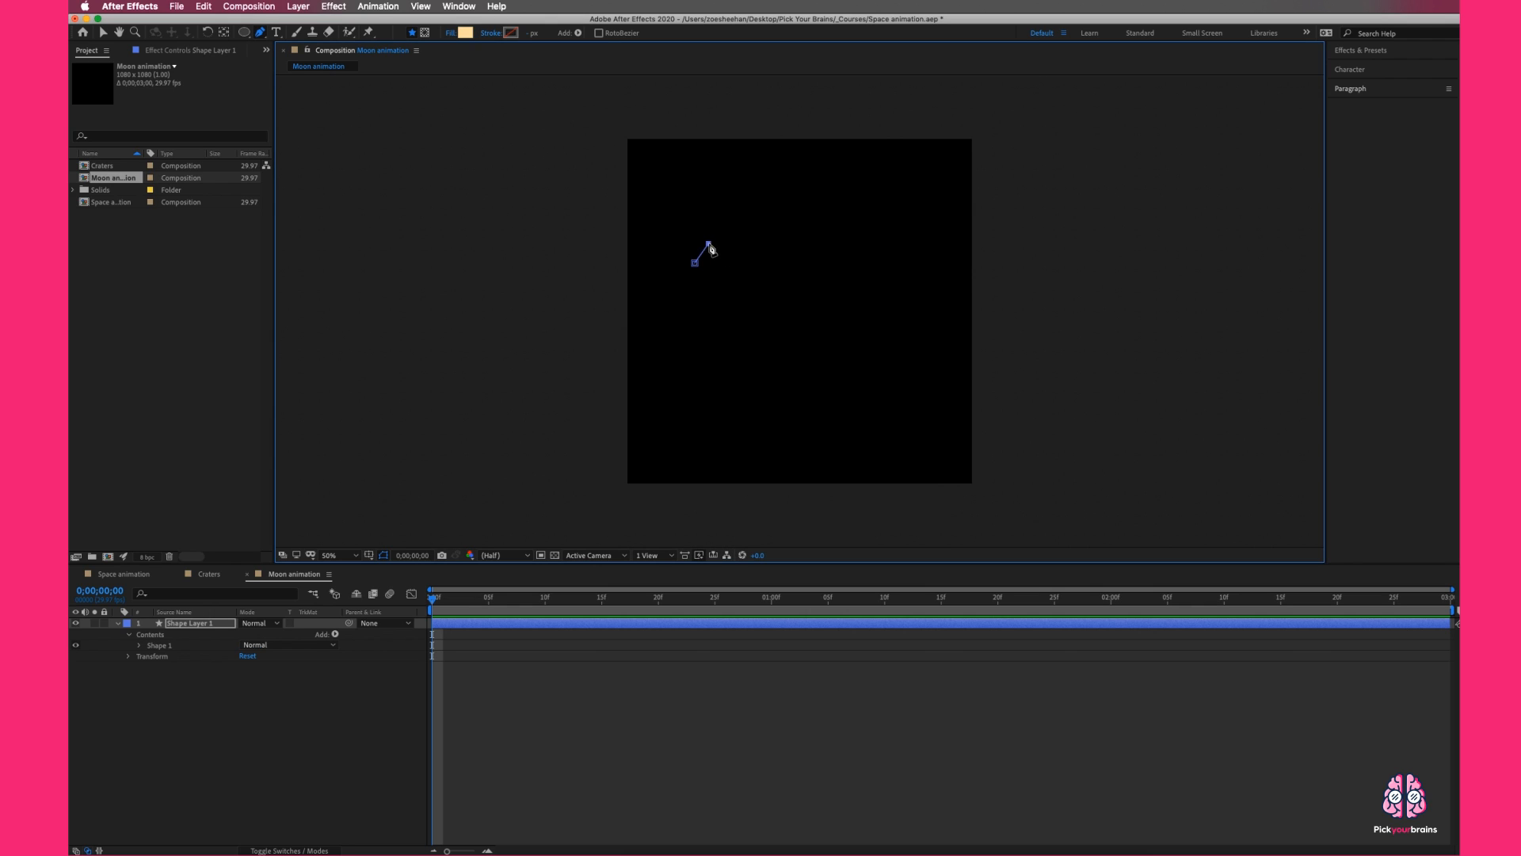
mouse_move(730, 229)
mouse_down()
mouse_move(837, 242)
mouse_move(877, 323)
mouse_move(827, 398)
mouse_move(759, 408)
mouse_move(701, 364)
mouse_move(684, 290)
mouse_move(710, 381)
mouse_move(740, 413)
mouse_move(774, 420)
mouse_move(840, 398)
mouse_up()
click(690, 279)
click(695, 263)
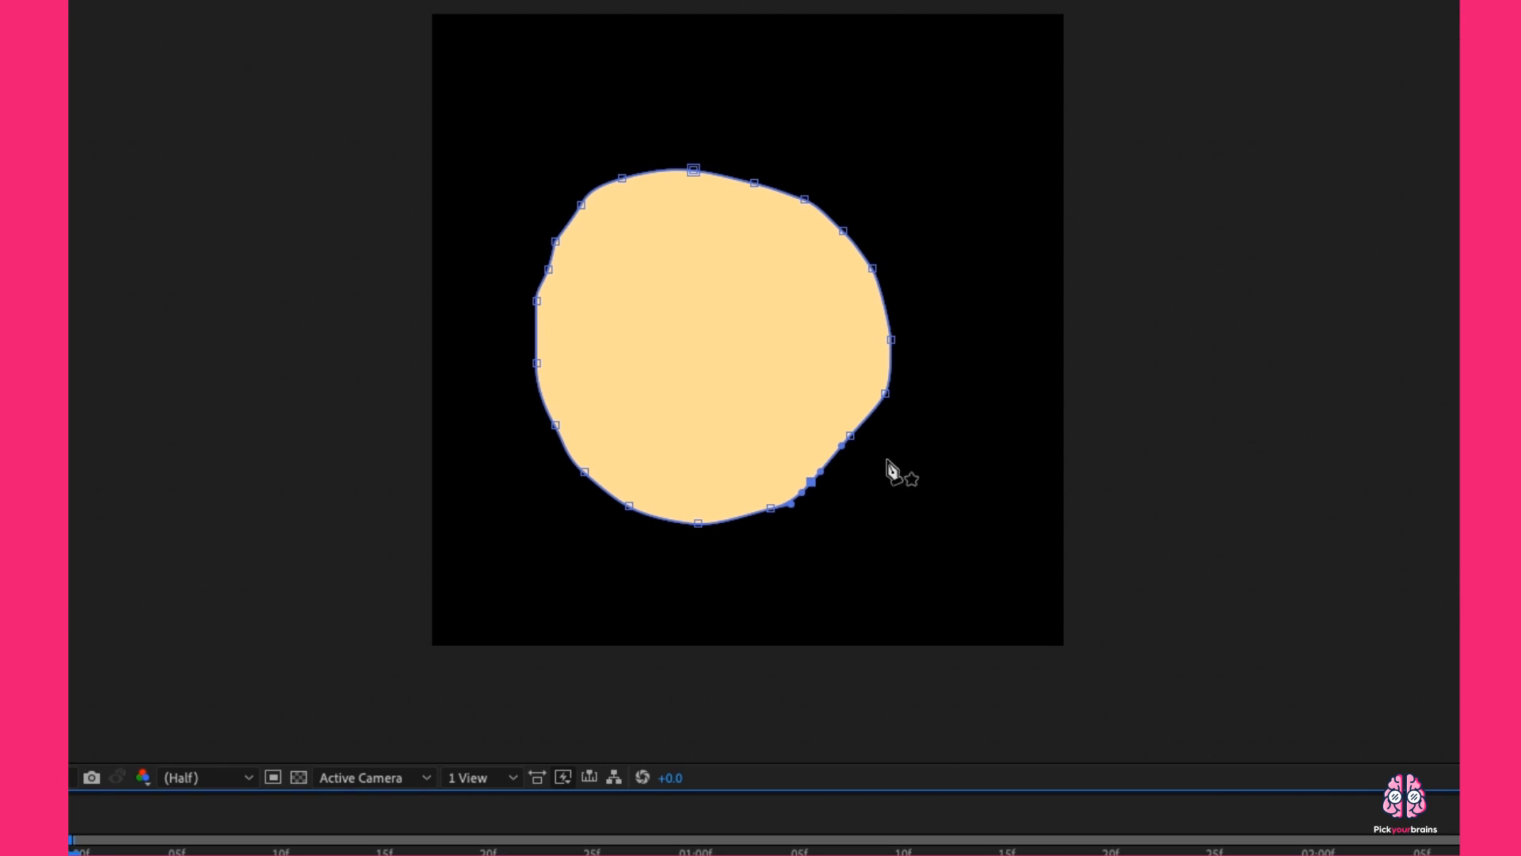
drag(875, 382, 887, 407)
drag(953, 465, 971, 447)
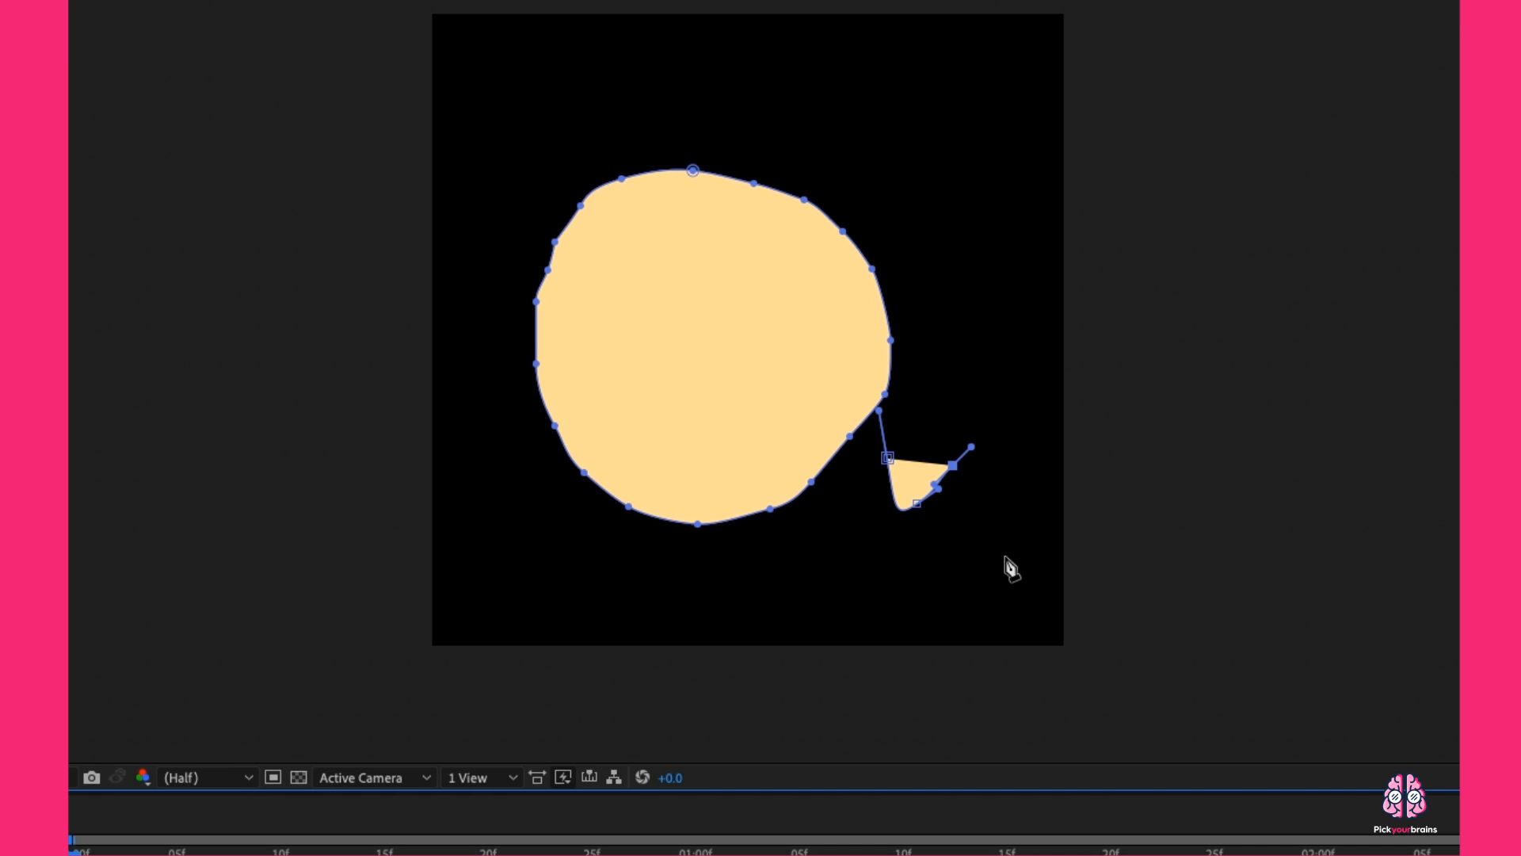
key(ctrl+z)
key(ctrl+z)
key(ctrl+z)
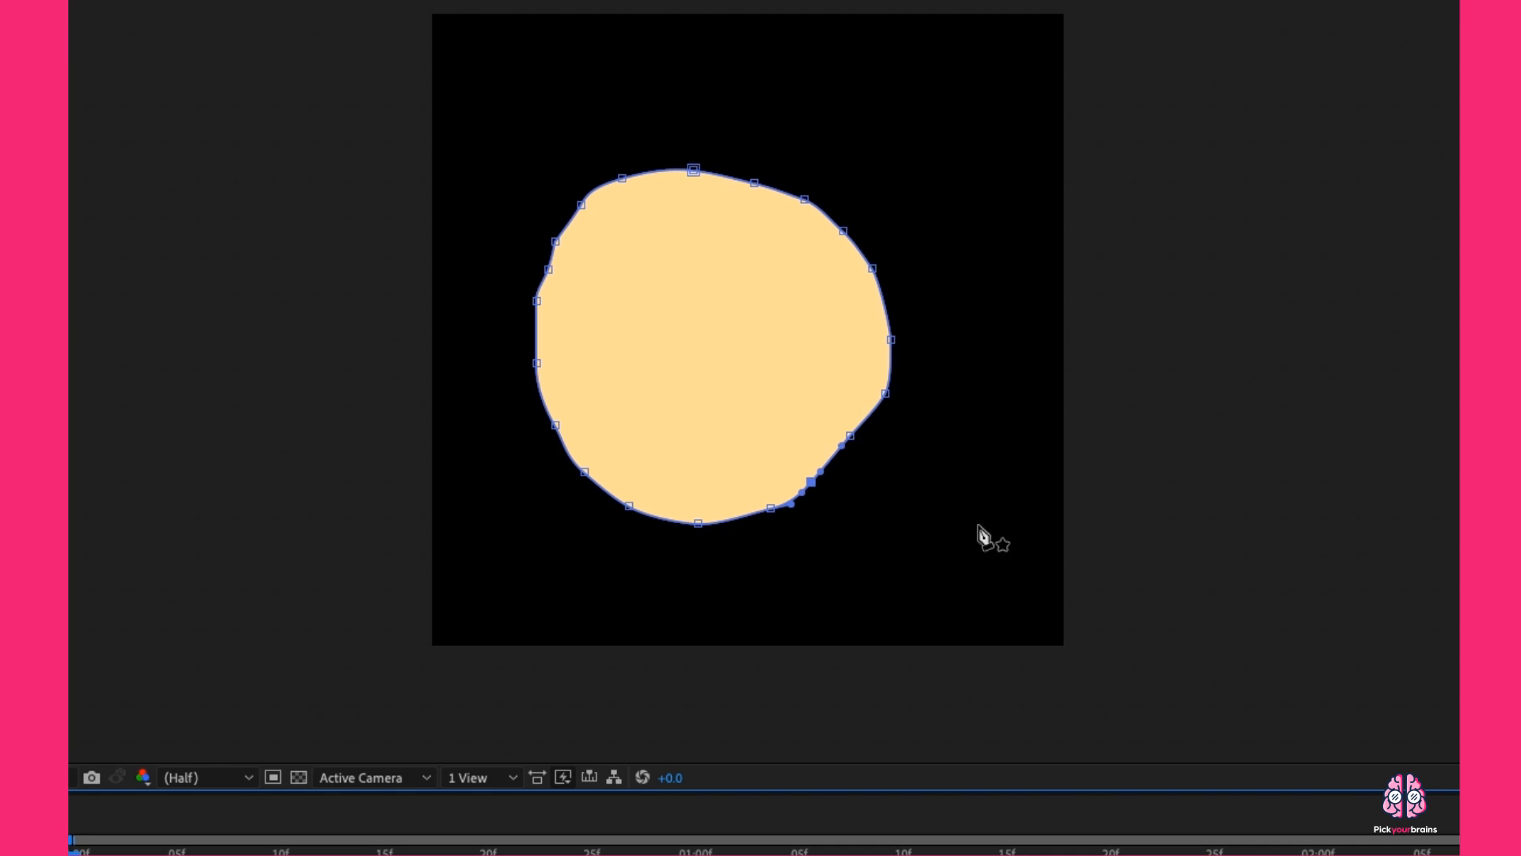
- Adjust the path points along the moon's right side to make its outline rounder and smoother
click(850, 436)
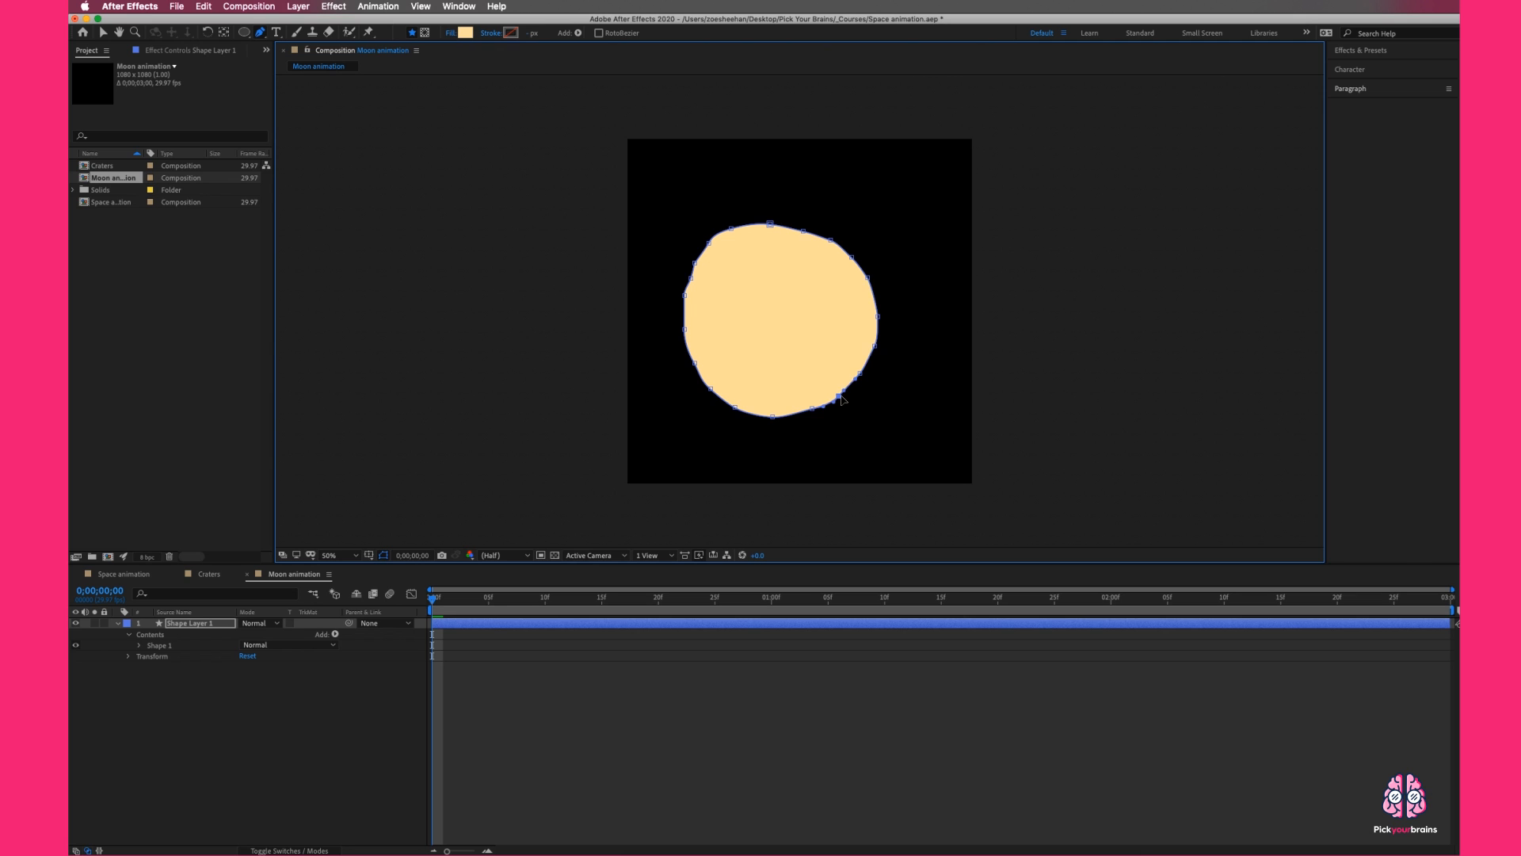
drag(875, 345, 878, 346)
drag(831, 240, 880, 315)
click(868, 278)
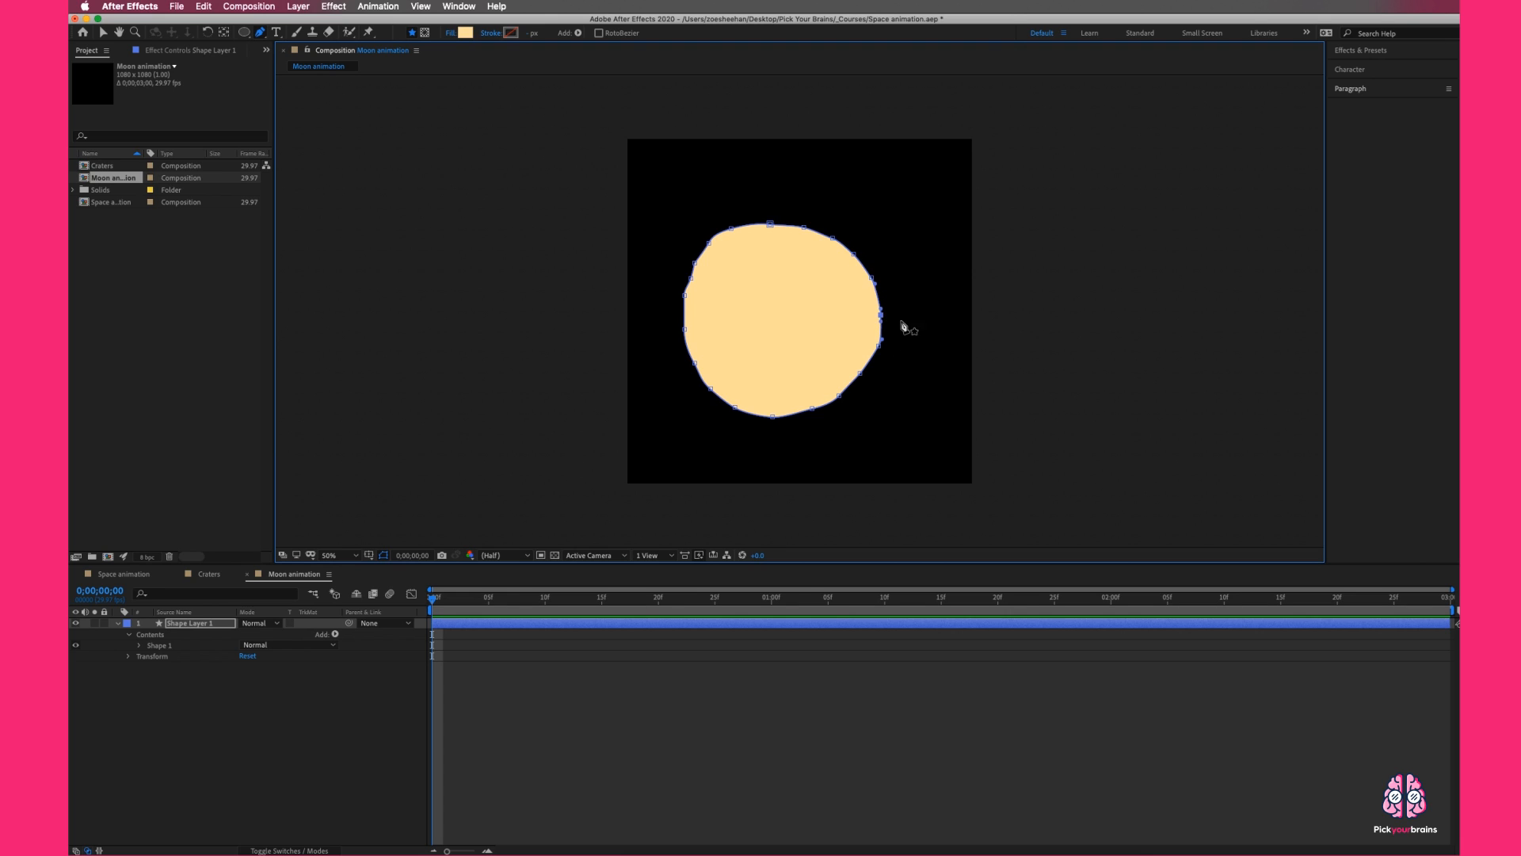
- Move the moon shape layer's anchor point to the middle of the moon
click(194, 623)
click(192, 625)
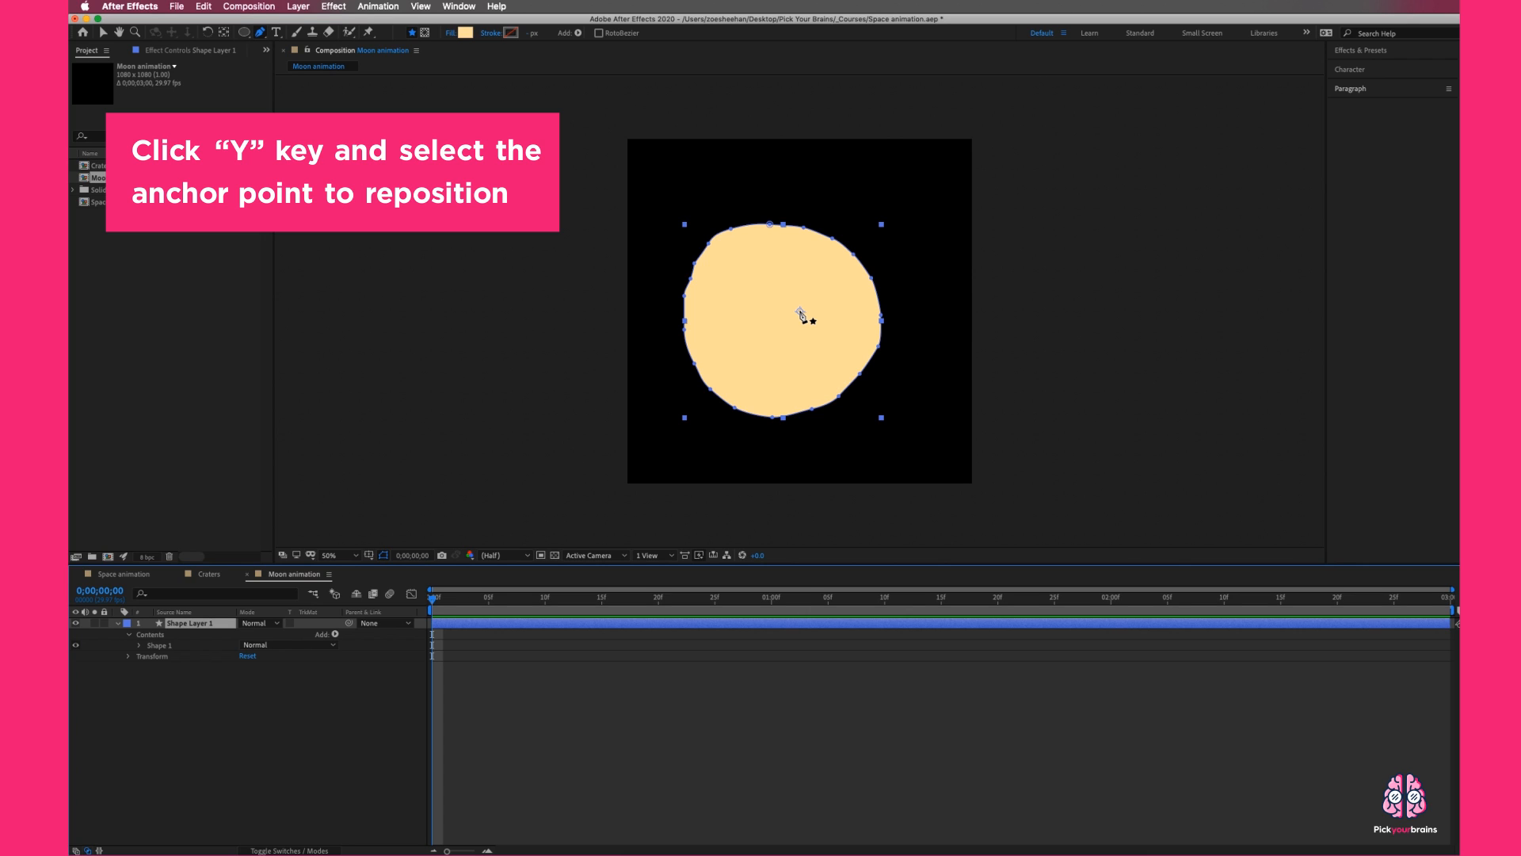
key(y)
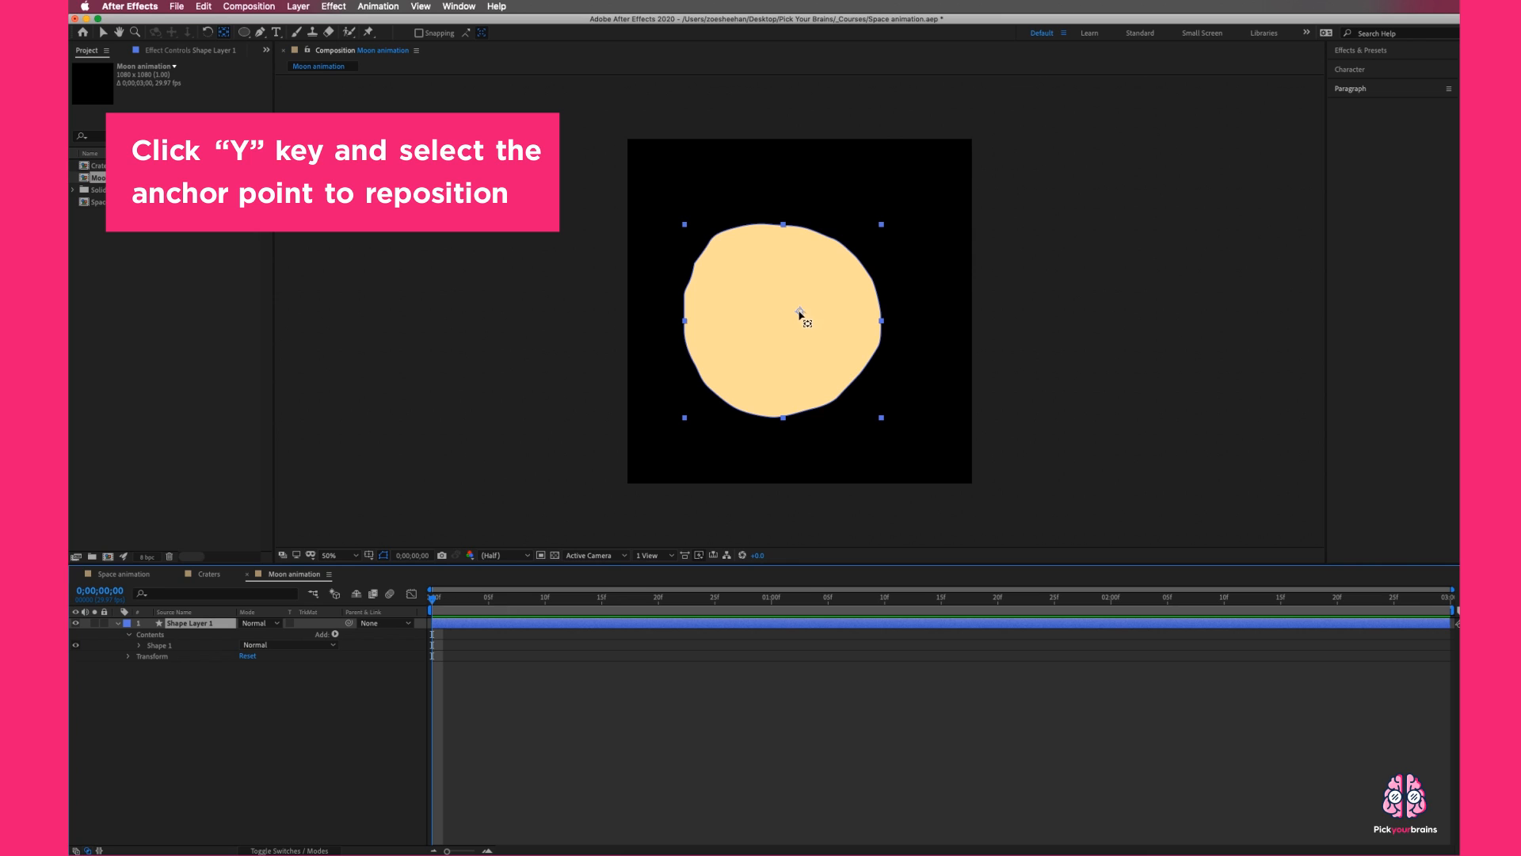
drag(800, 312, 780, 318)
- Move the moon so that it sits roughly in the centre of the composition
key(g)
click(191, 625)
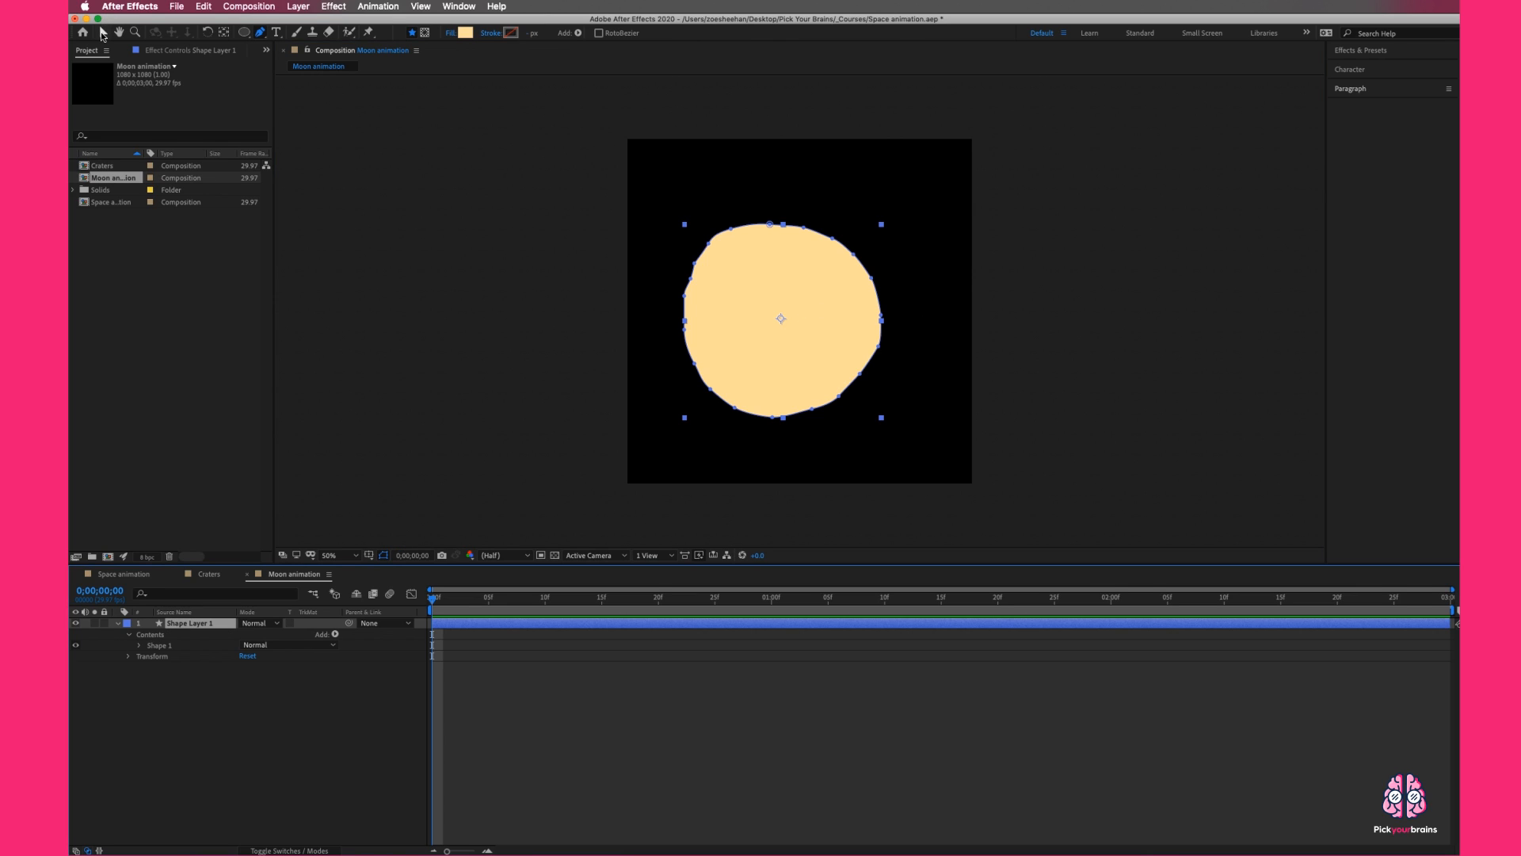
click(103, 34)
drag(792, 278, 813, 274)
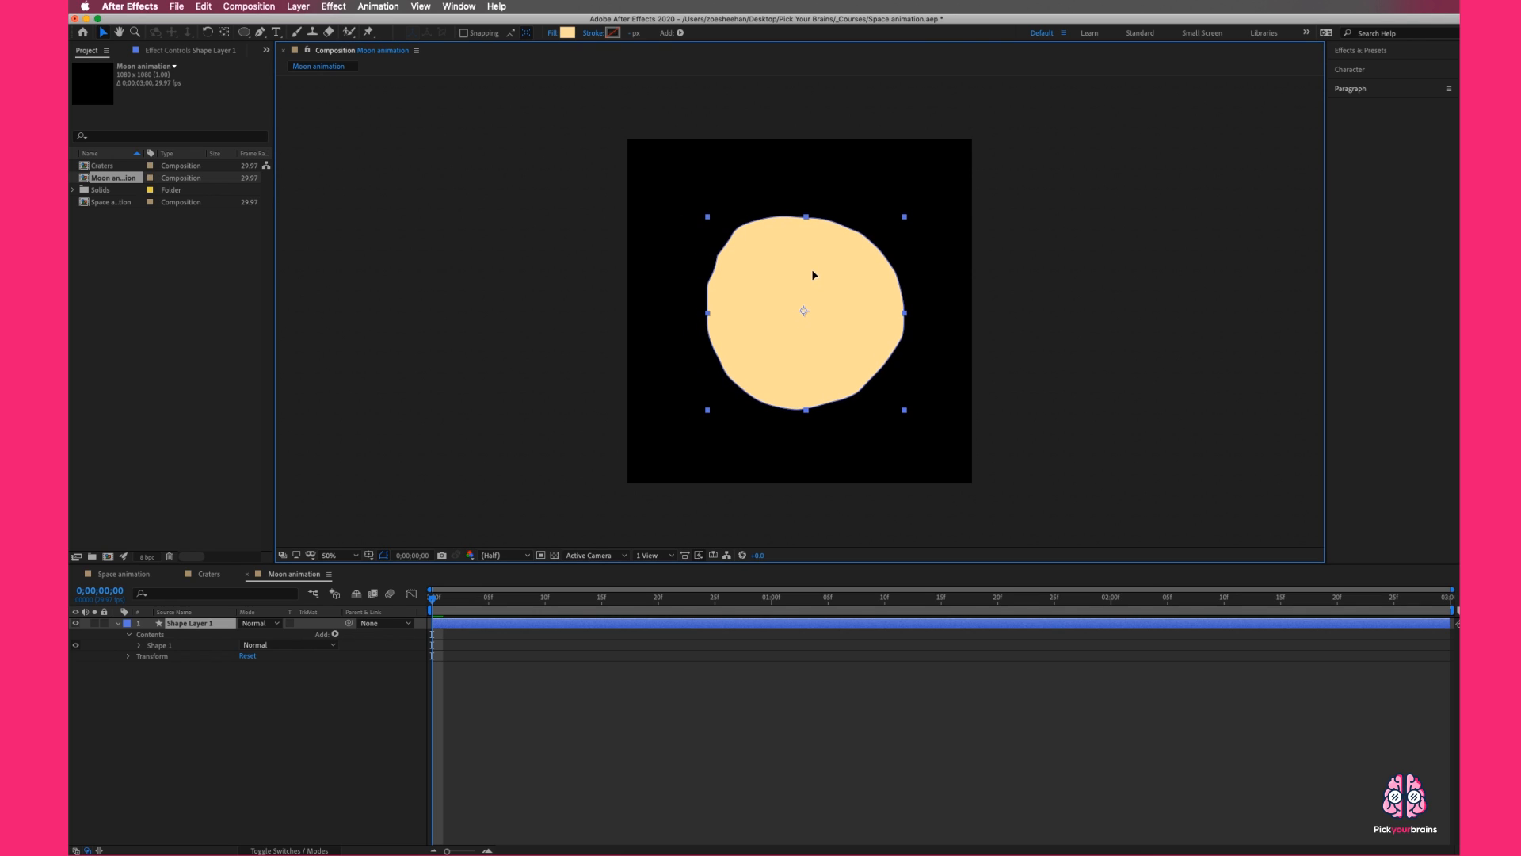
- Centre the moon more precisely against a temporary proportional grid, and hide the grid again
click(370, 556)
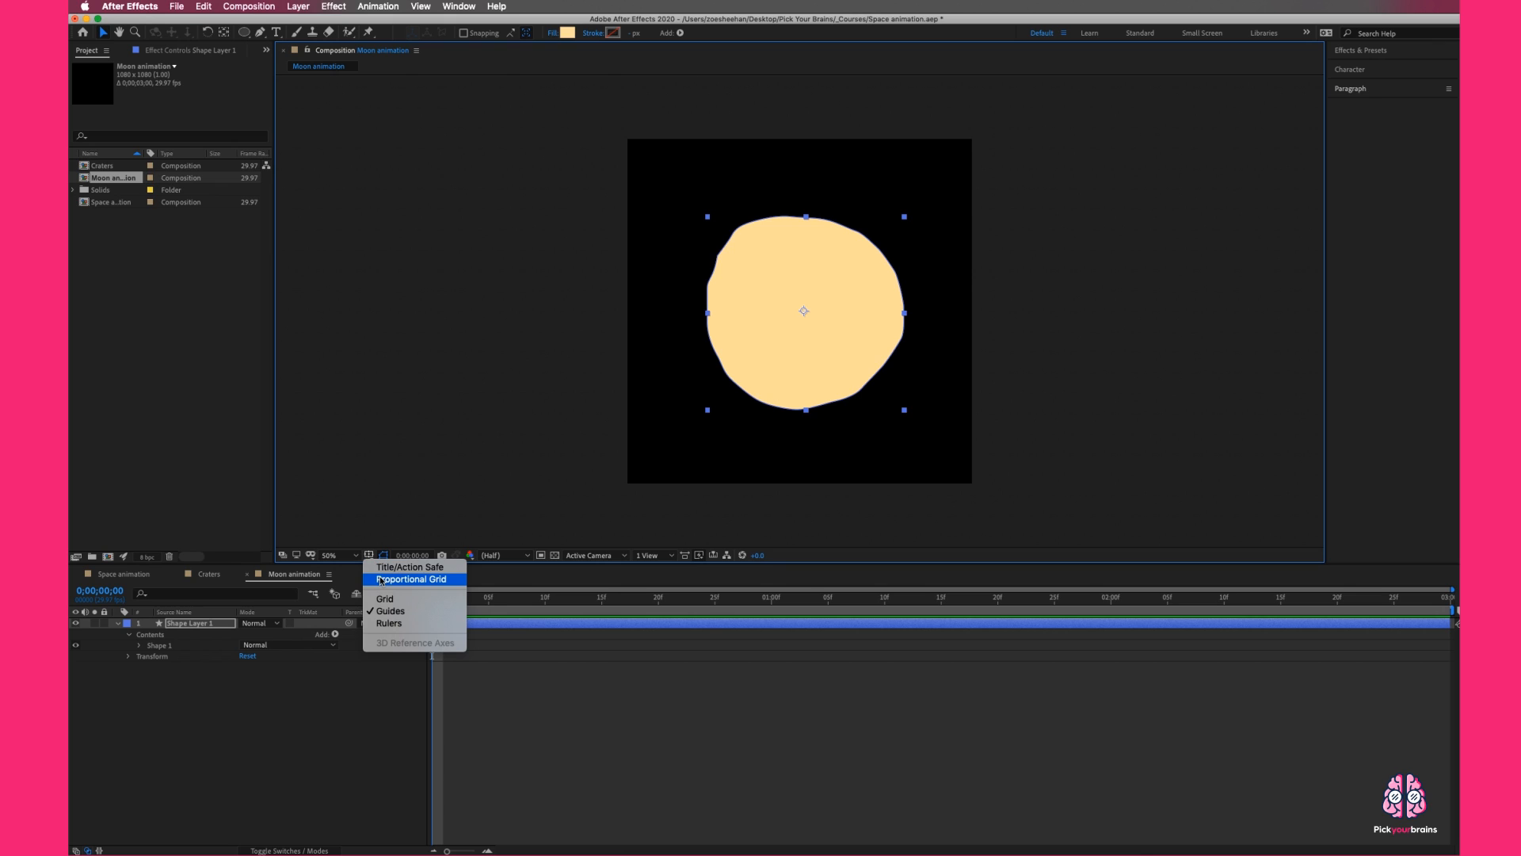
click(381, 579)
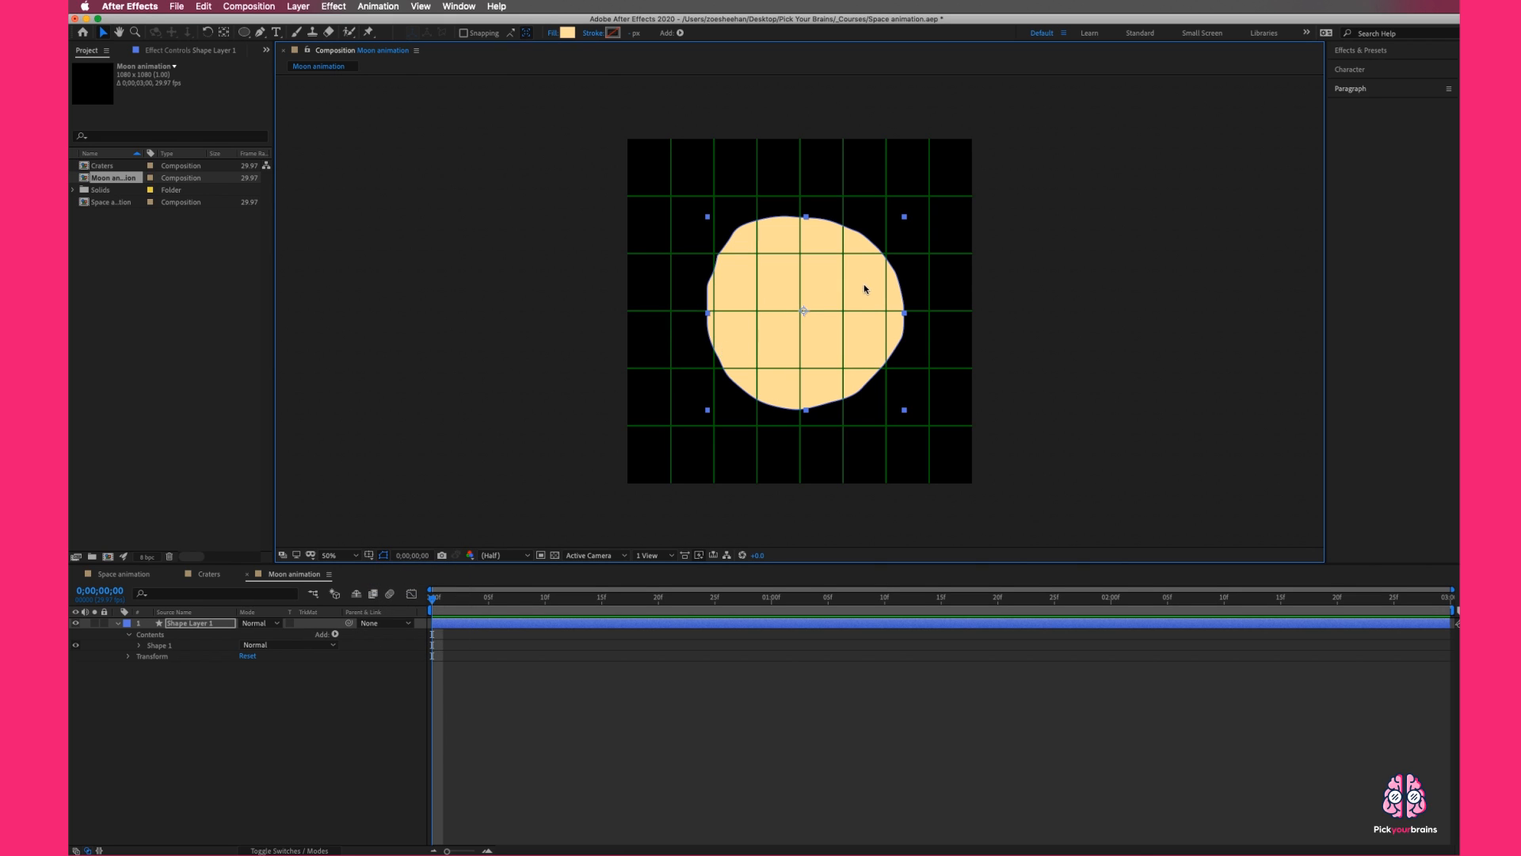
drag(865, 290, 862, 291)
click(800, 735)
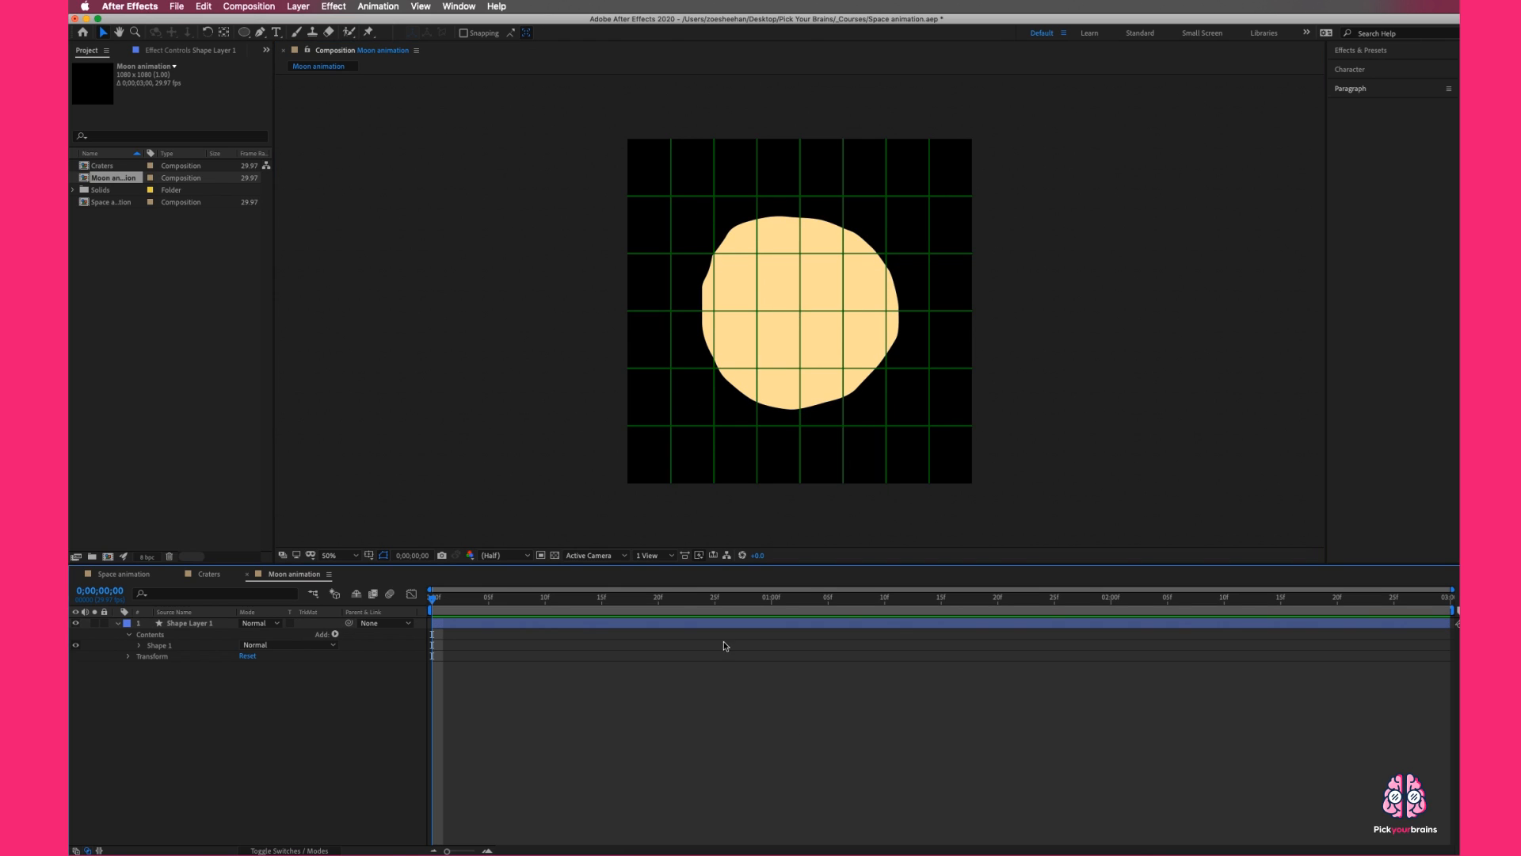
click(371, 557)
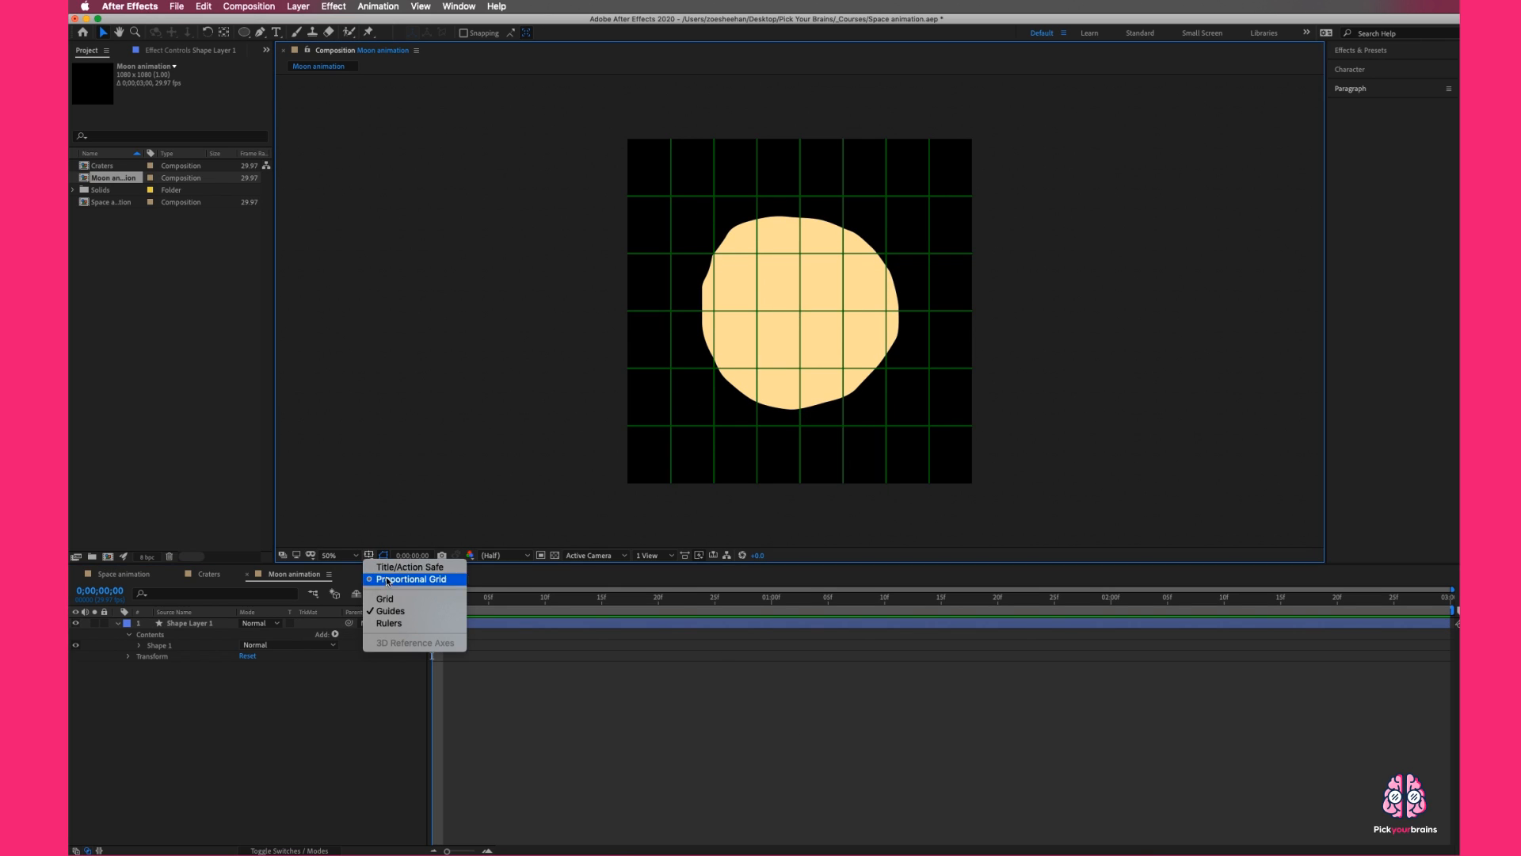
click(390, 579)
- Select the moon's shape layer and show the list of available effects and presets
click(286, 703)
click(138, 637)
click(203, 625)
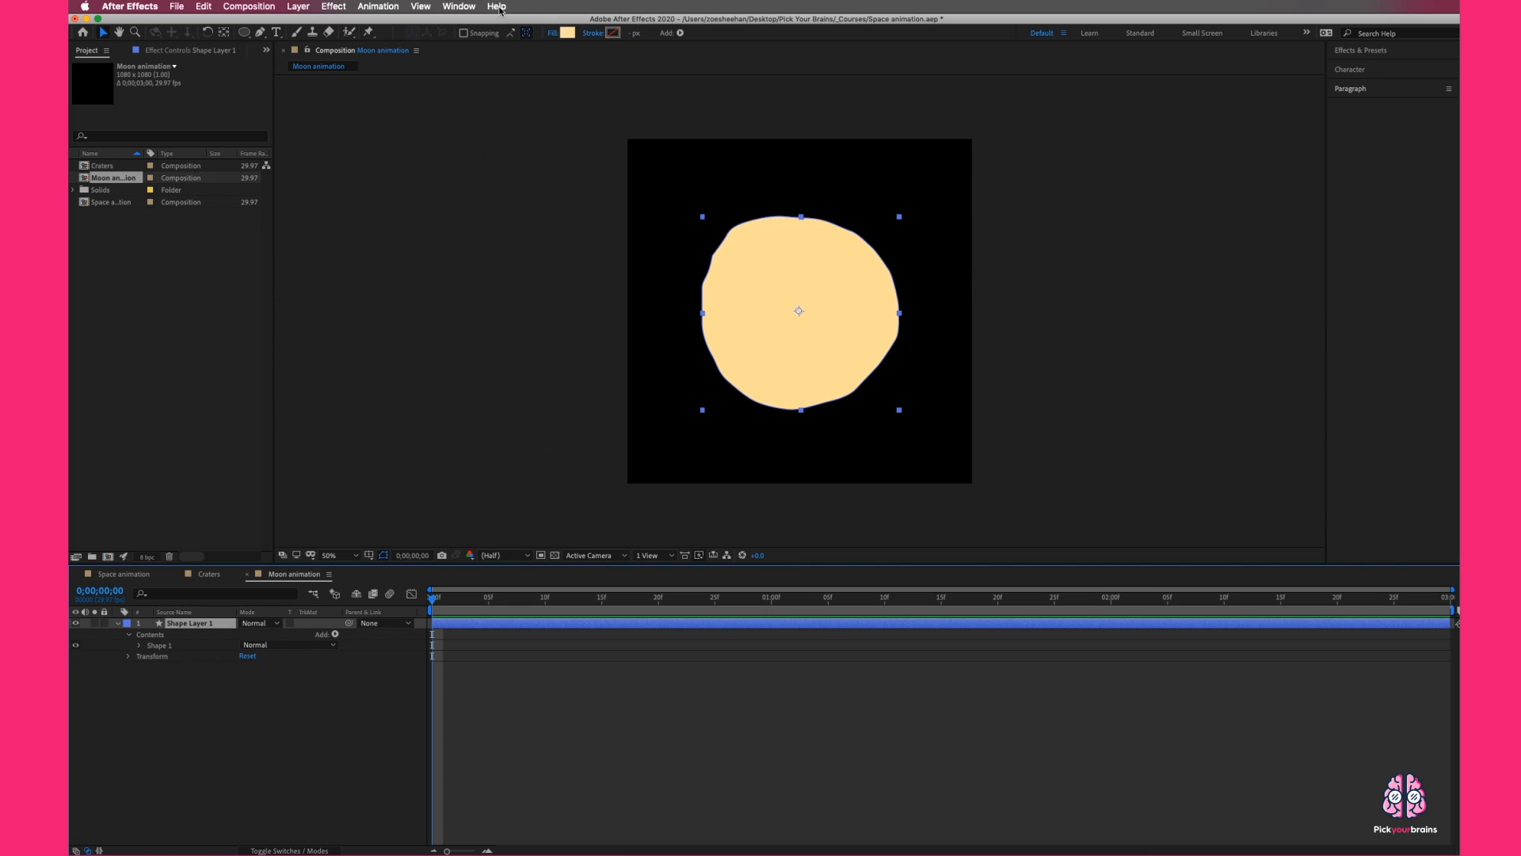
click(1361, 50)
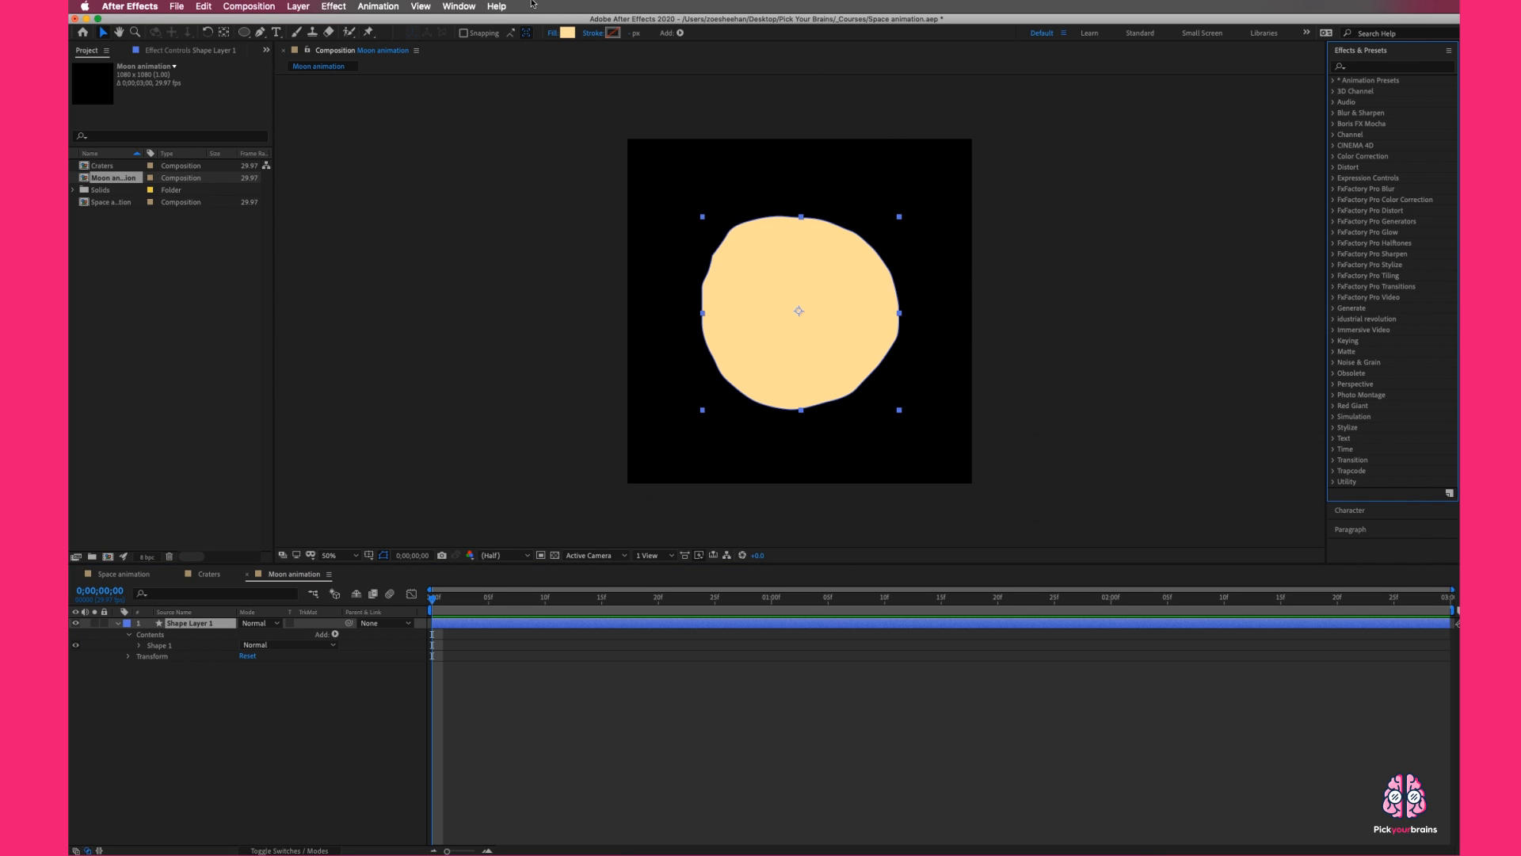
click(489, 6)
text(gradient)
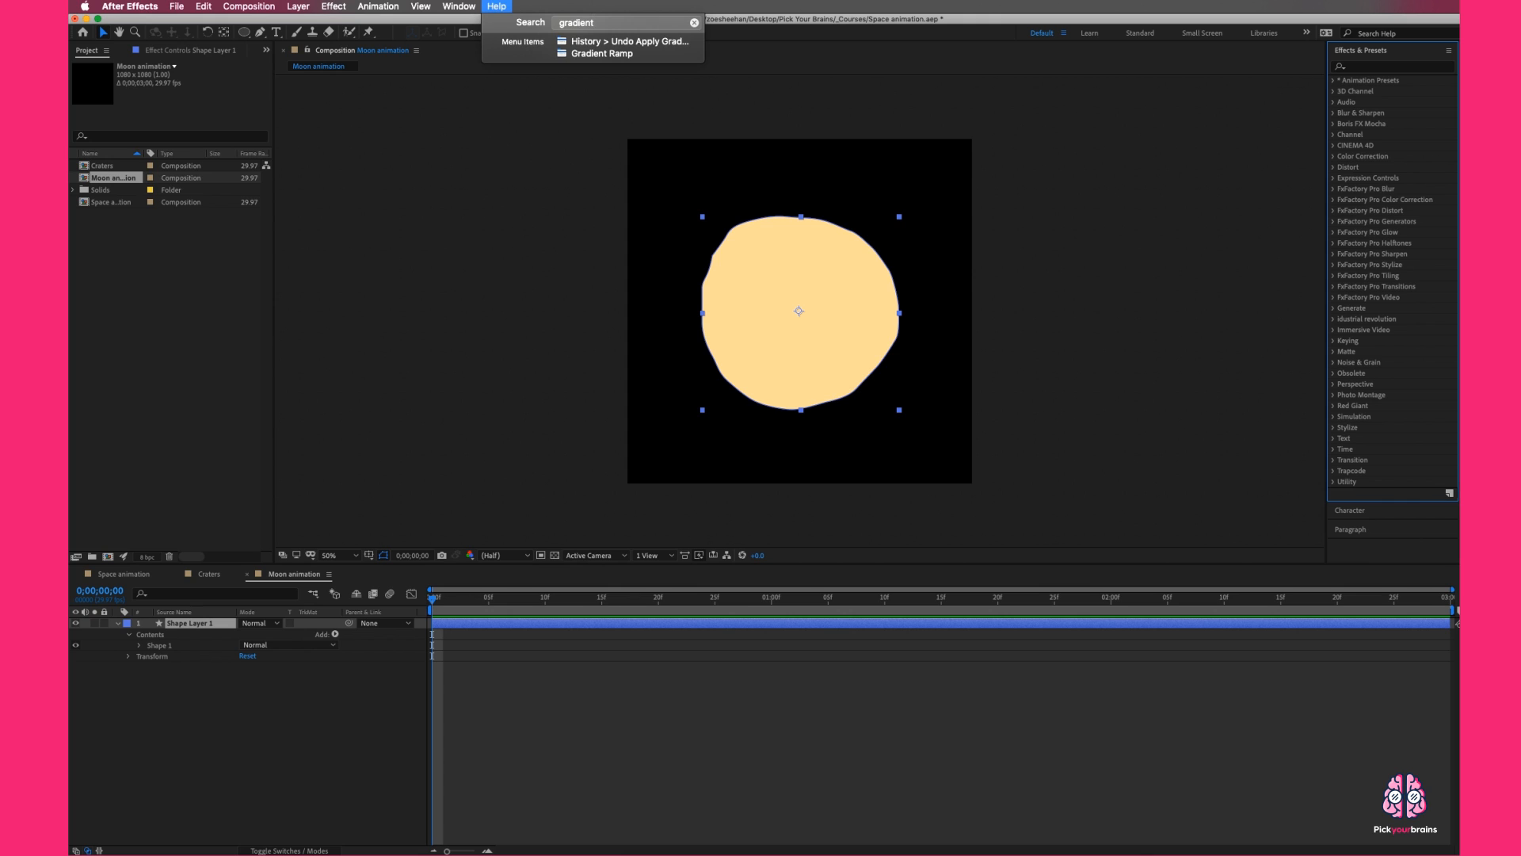
key(Down)
key(Down)
key(Up)
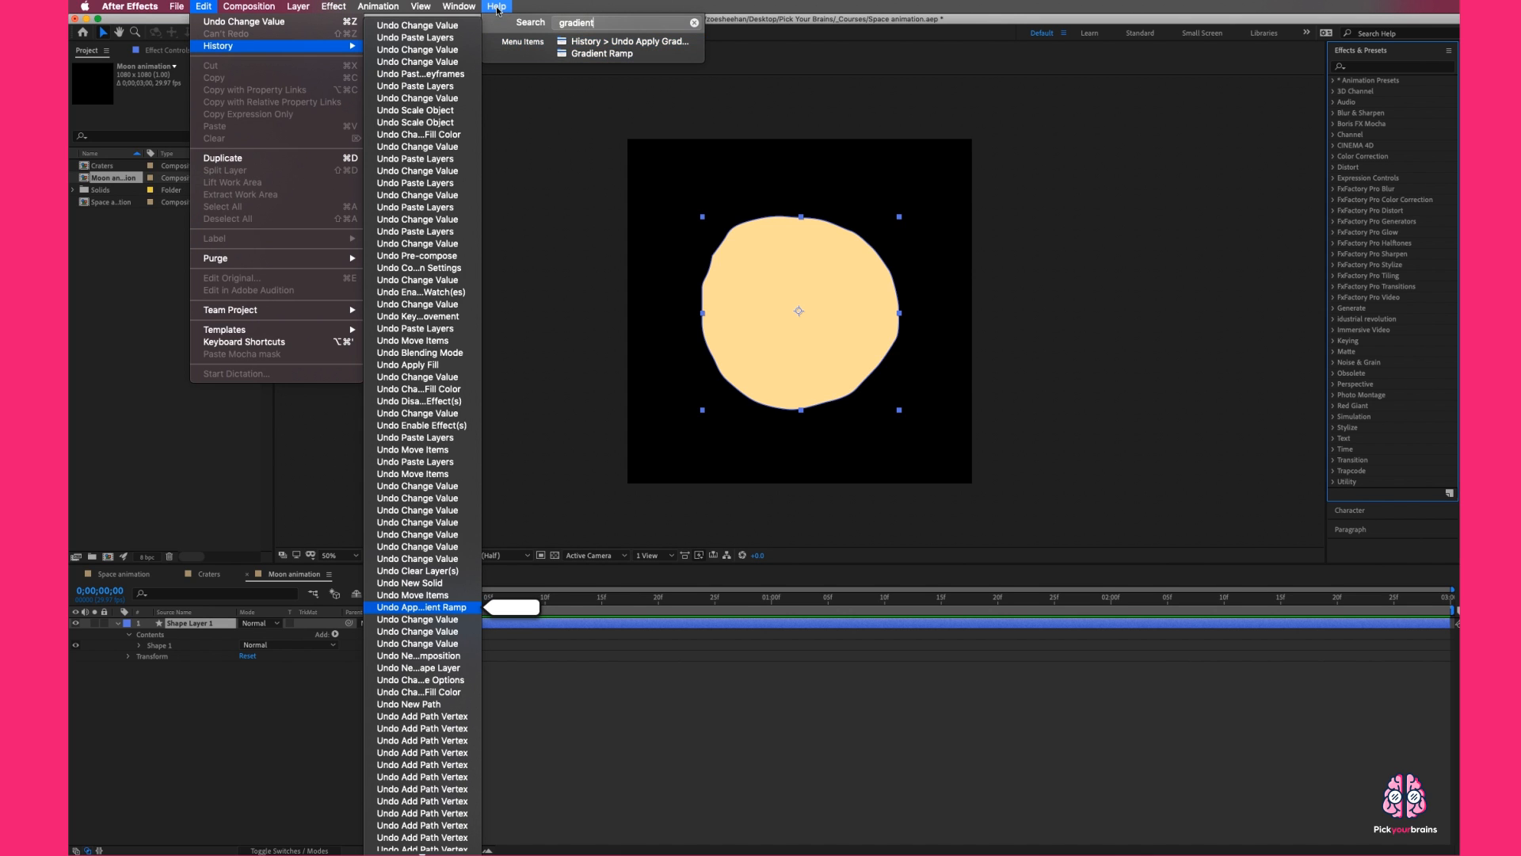
click(695, 26)
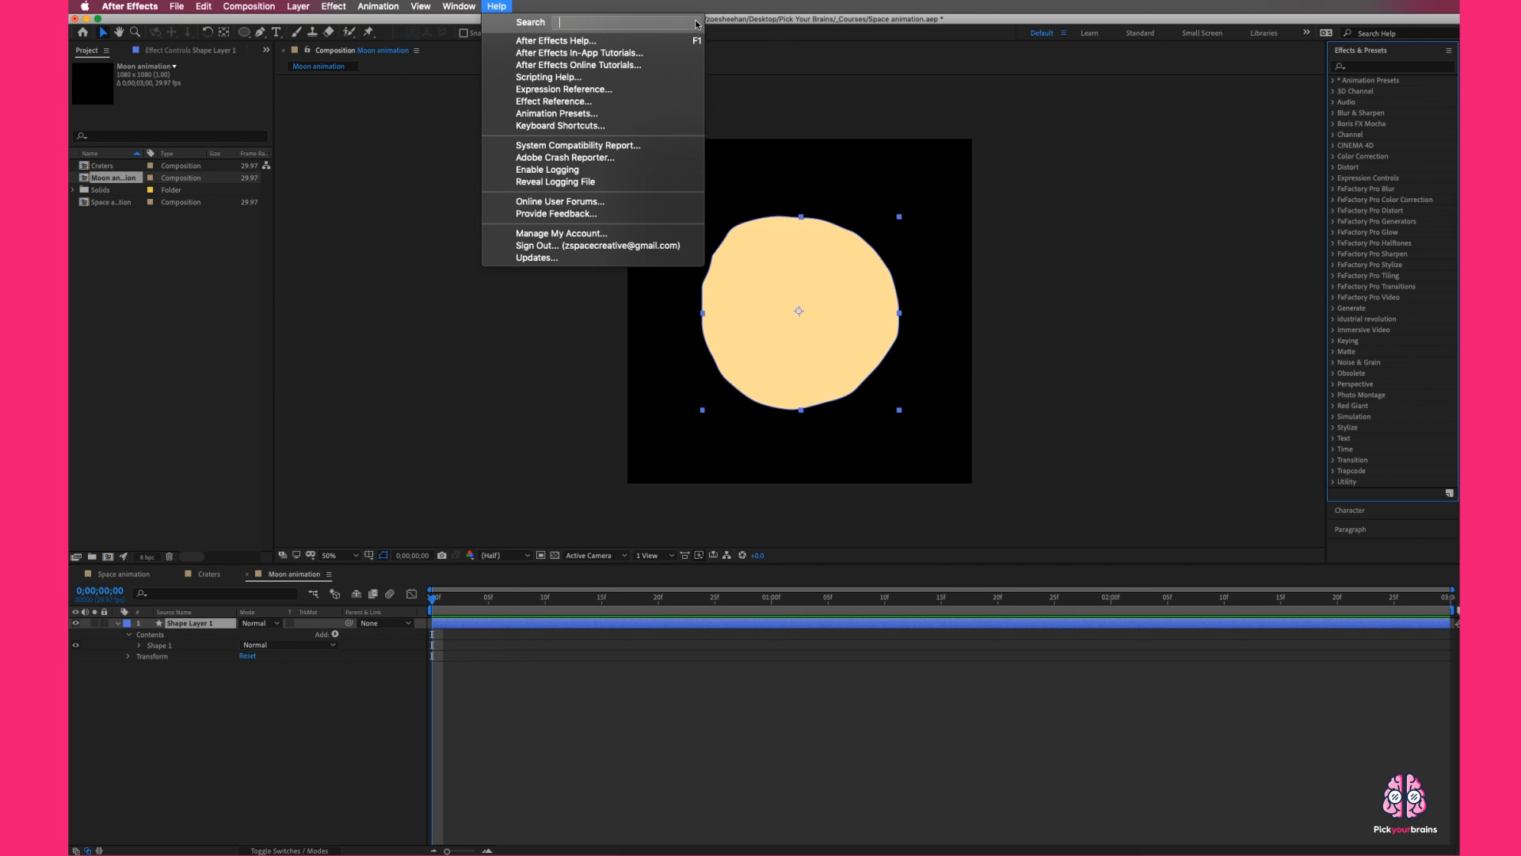
- Search the effects for "gradi" and apply Gradient Ramp to the moon's shape layer
click(1374, 70)
click(1374, 67)
text(gradi)
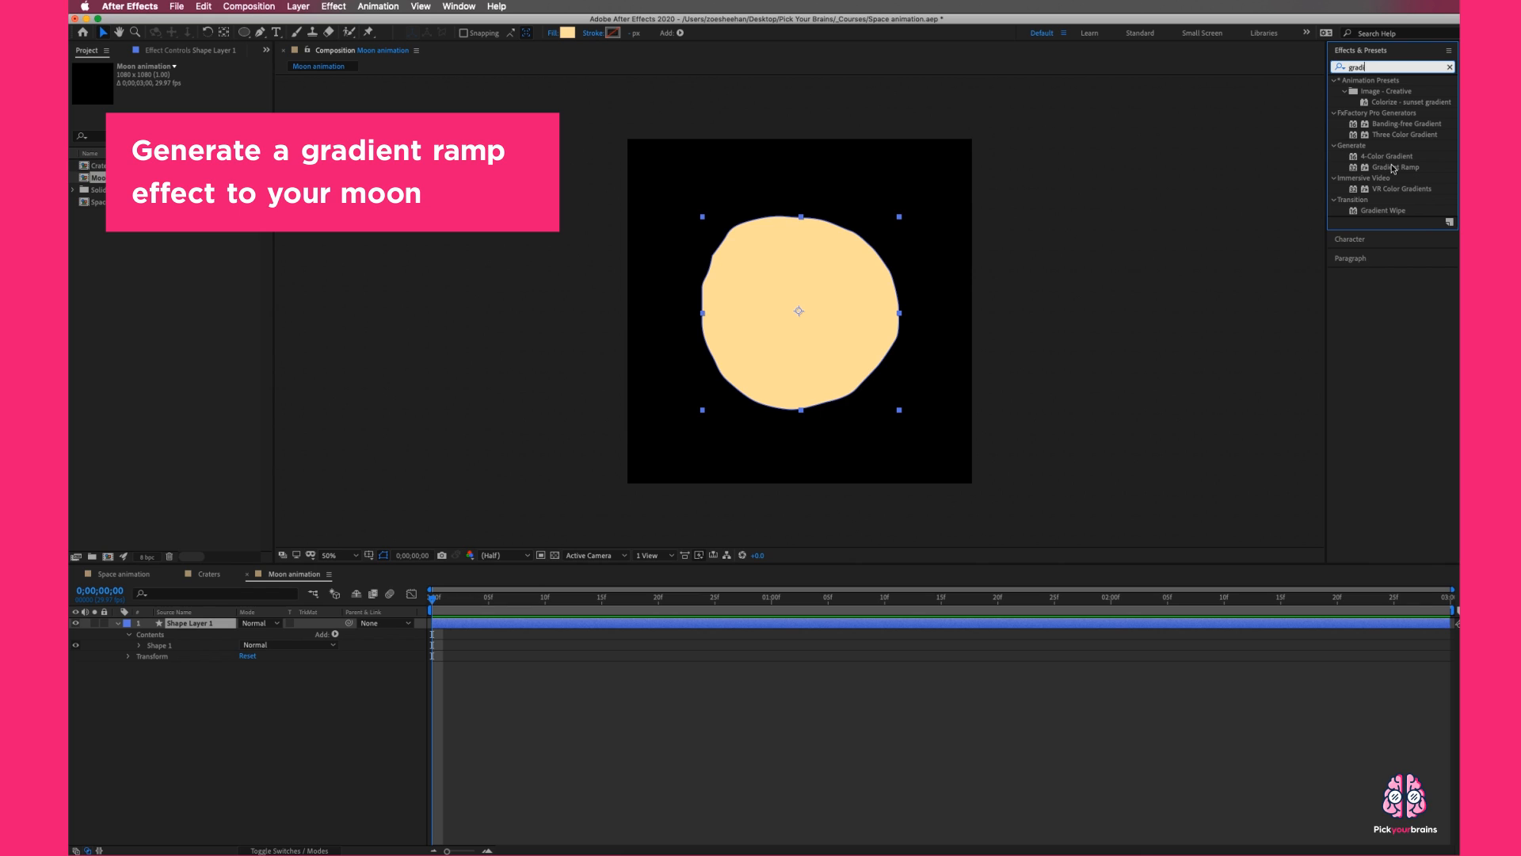
drag(1407, 169, 1078, 200)
drag(836, 278, 196, 621)
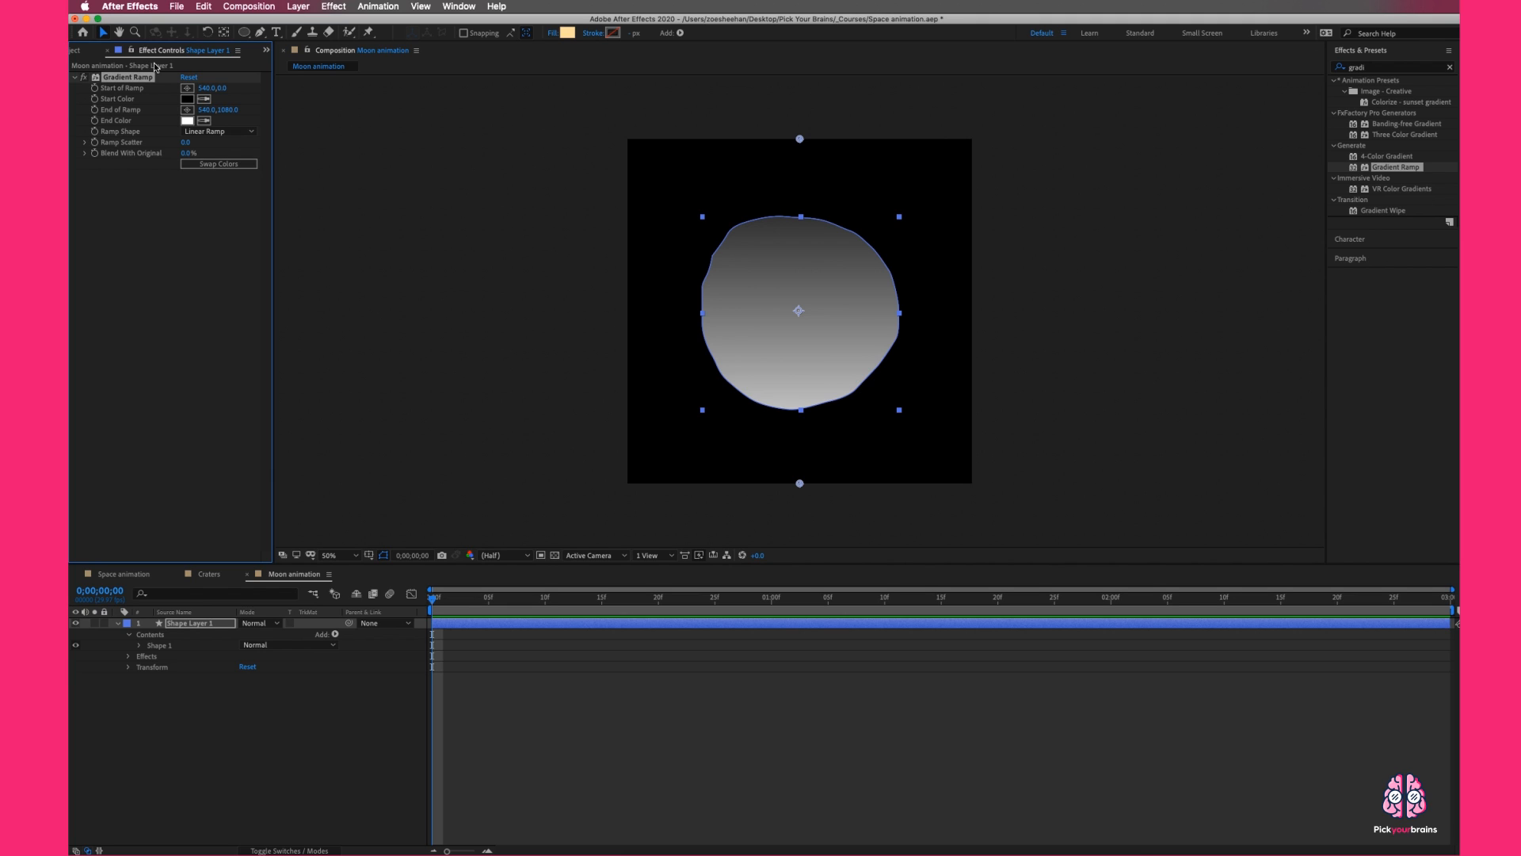
click(458, 8)
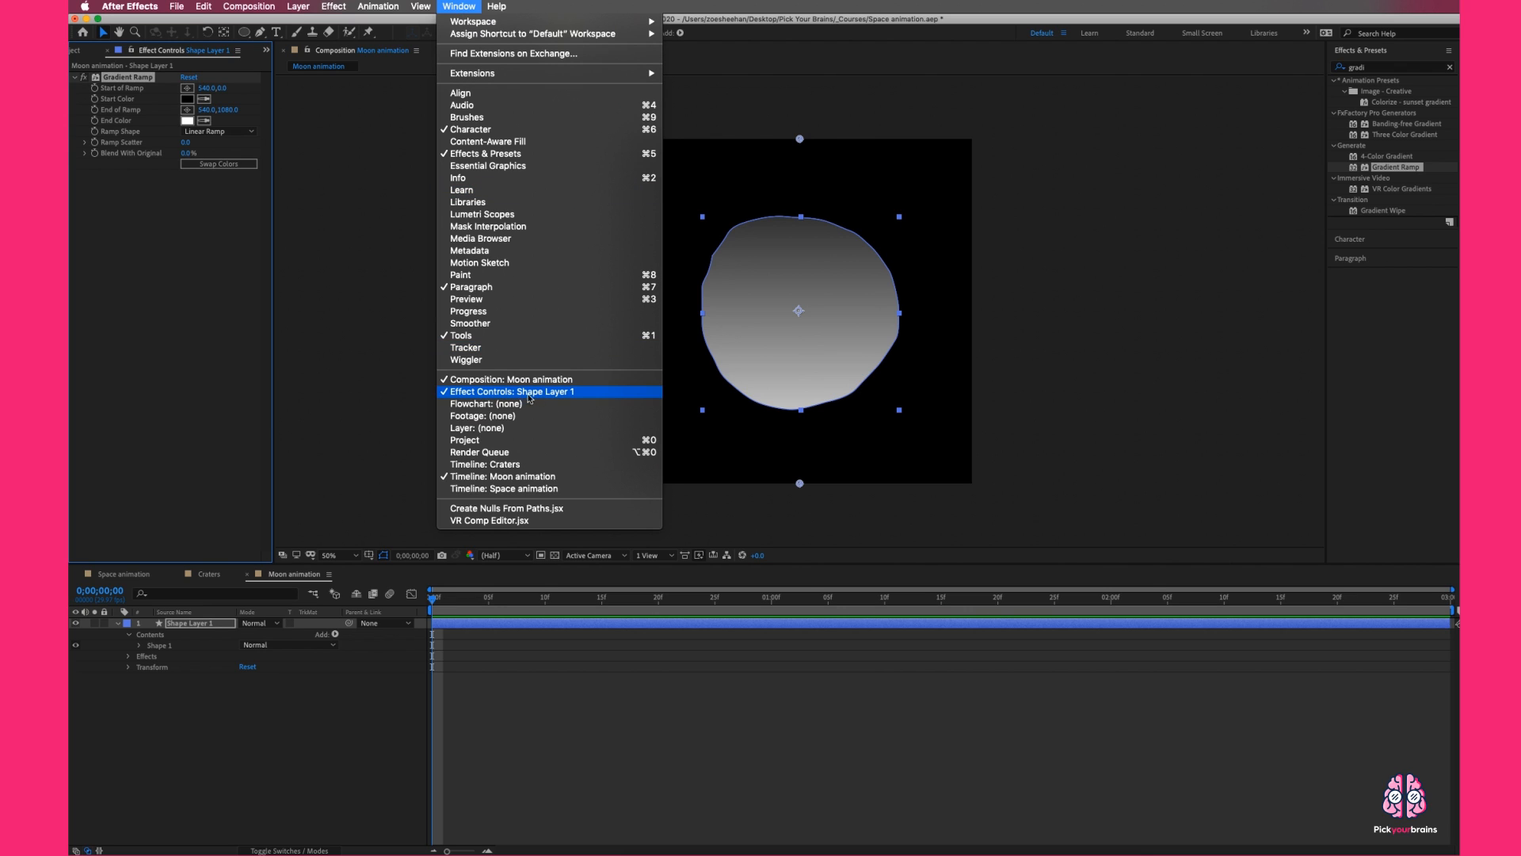
click(310, 739)
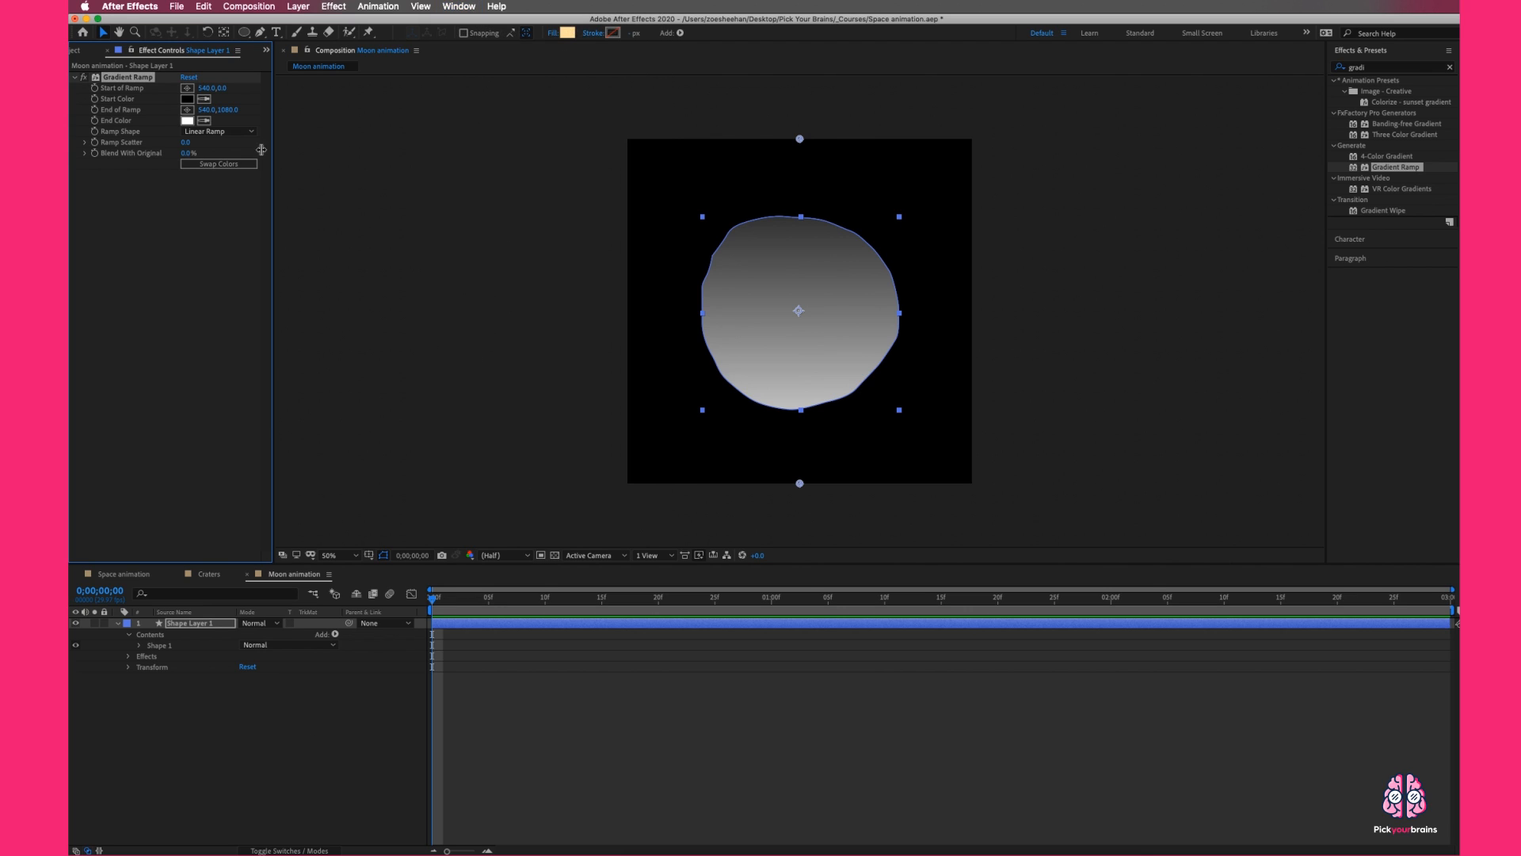
- Set the Gradient Ramp's start colour to the pale yellow sampled from the moon's fill colour
click(187, 99)
click(873, 425)
click(576, 31)
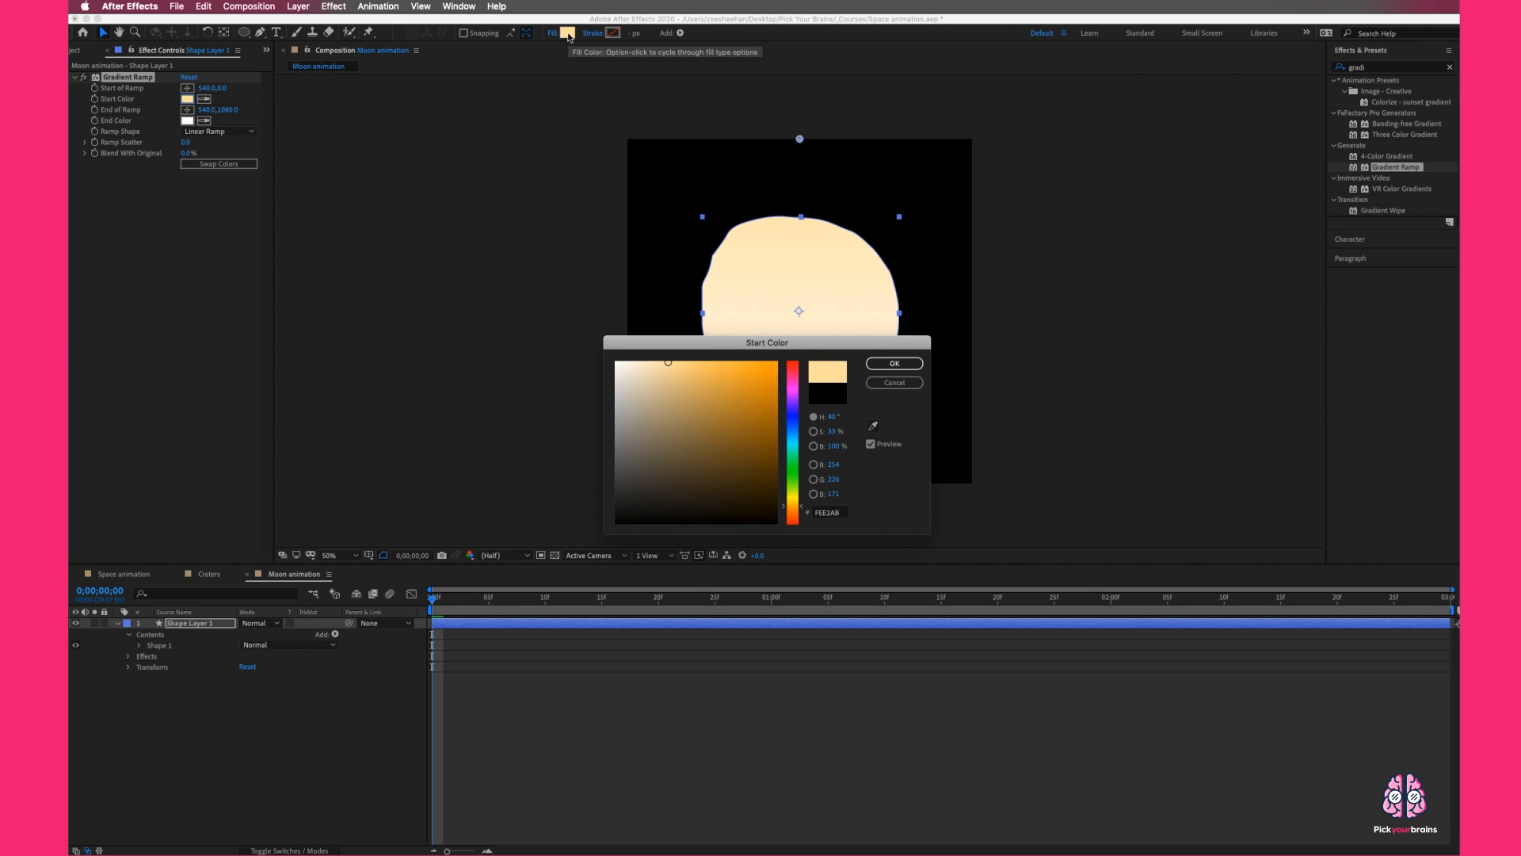
click(894, 362)
- Set the ramp's end colour to a darker golden brown, starting from the sampled start colour
click(203, 120)
click(189, 102)
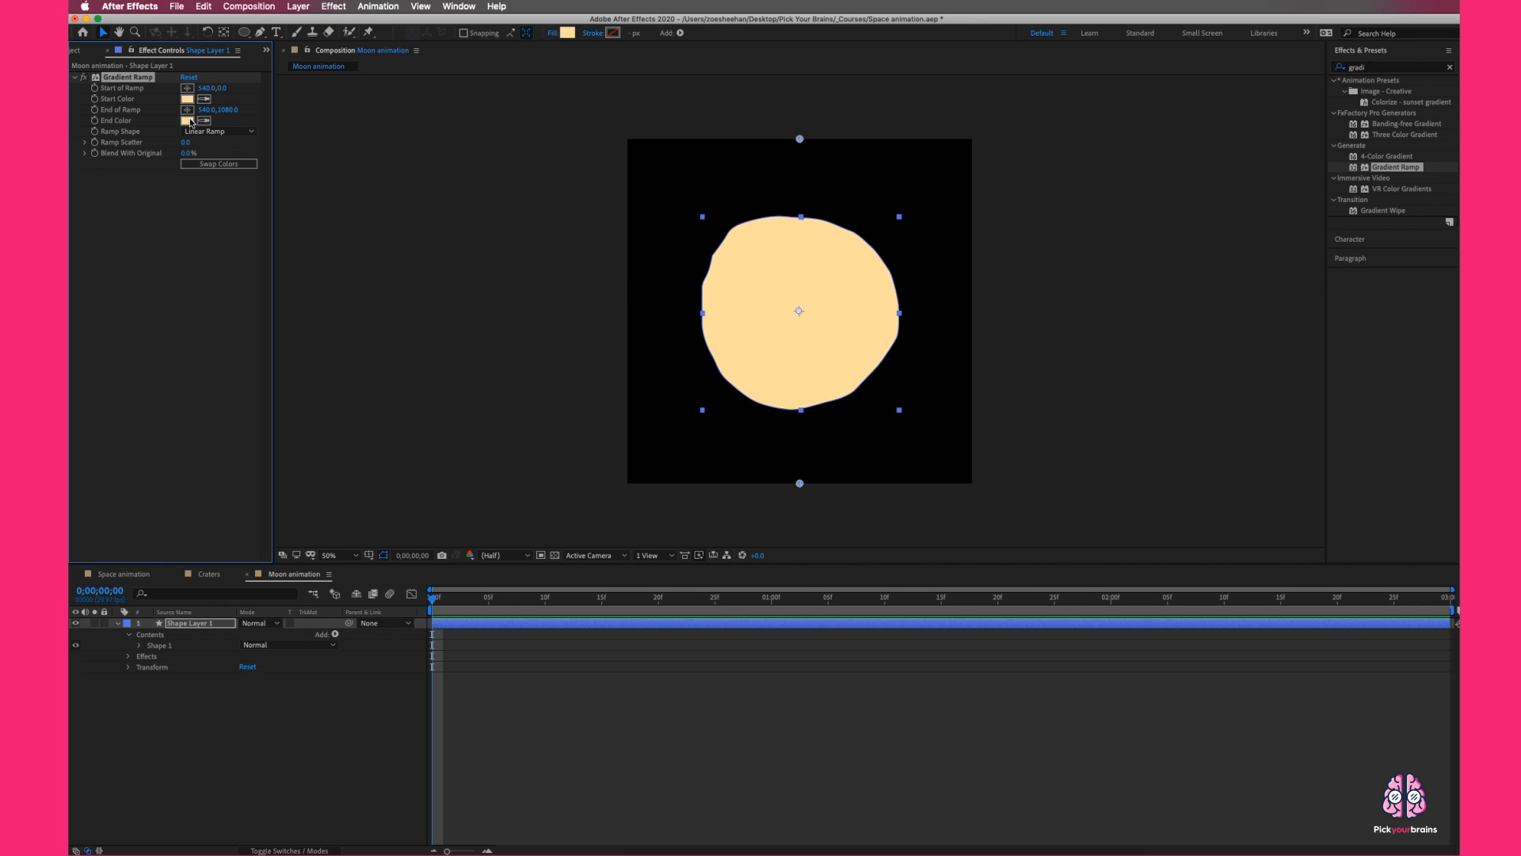
click(187, 120)
drag(679, 366, 693, 395)
click(876, 365)
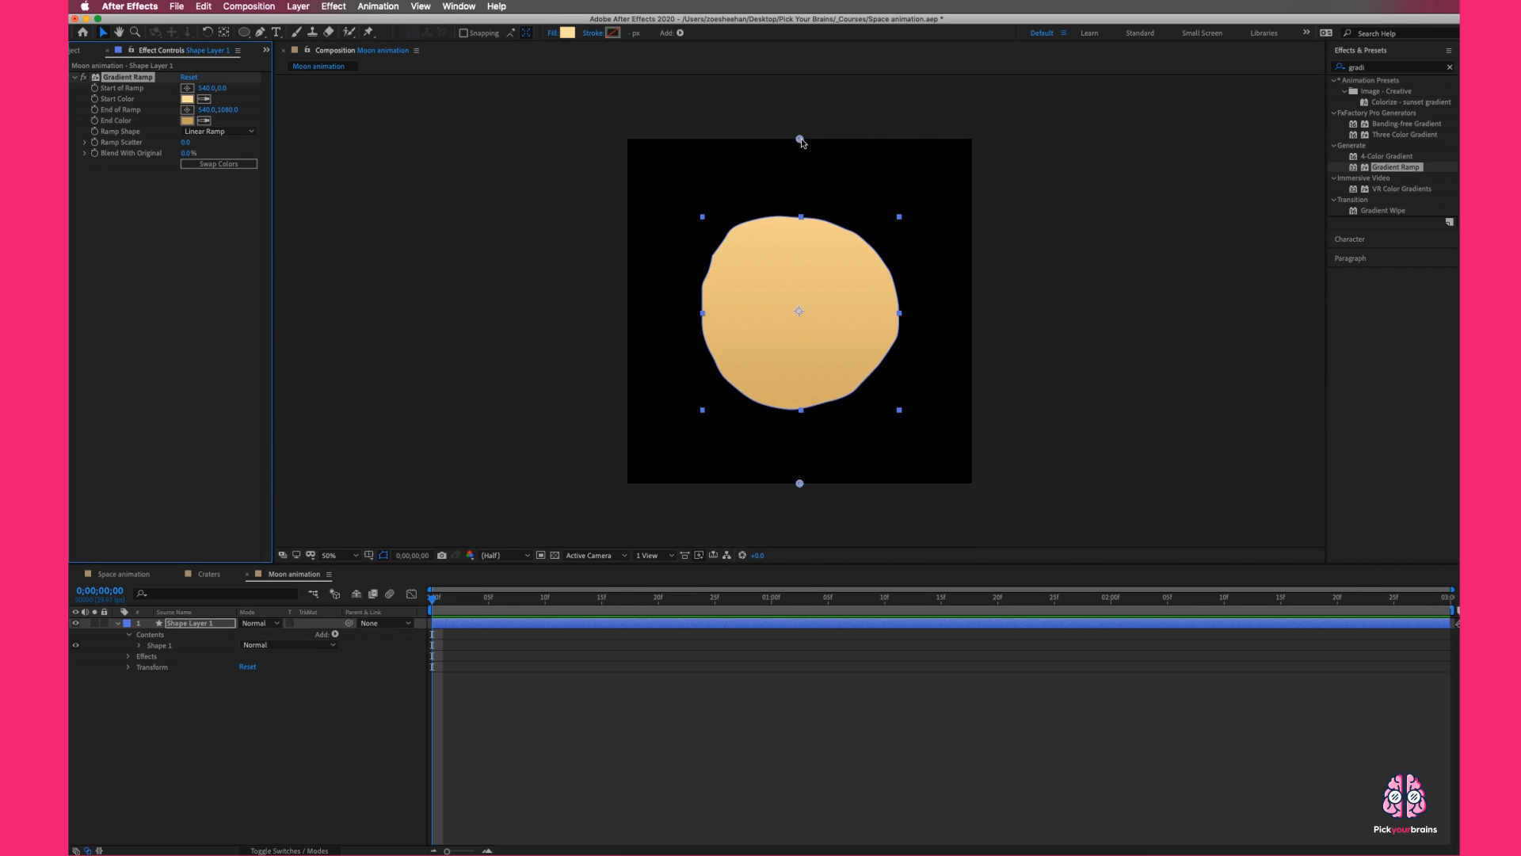
- Move the ramp's end point to the moon's lower edge and change the ramp shape to Radial Ramp
drag(800, 486, 835, 404)
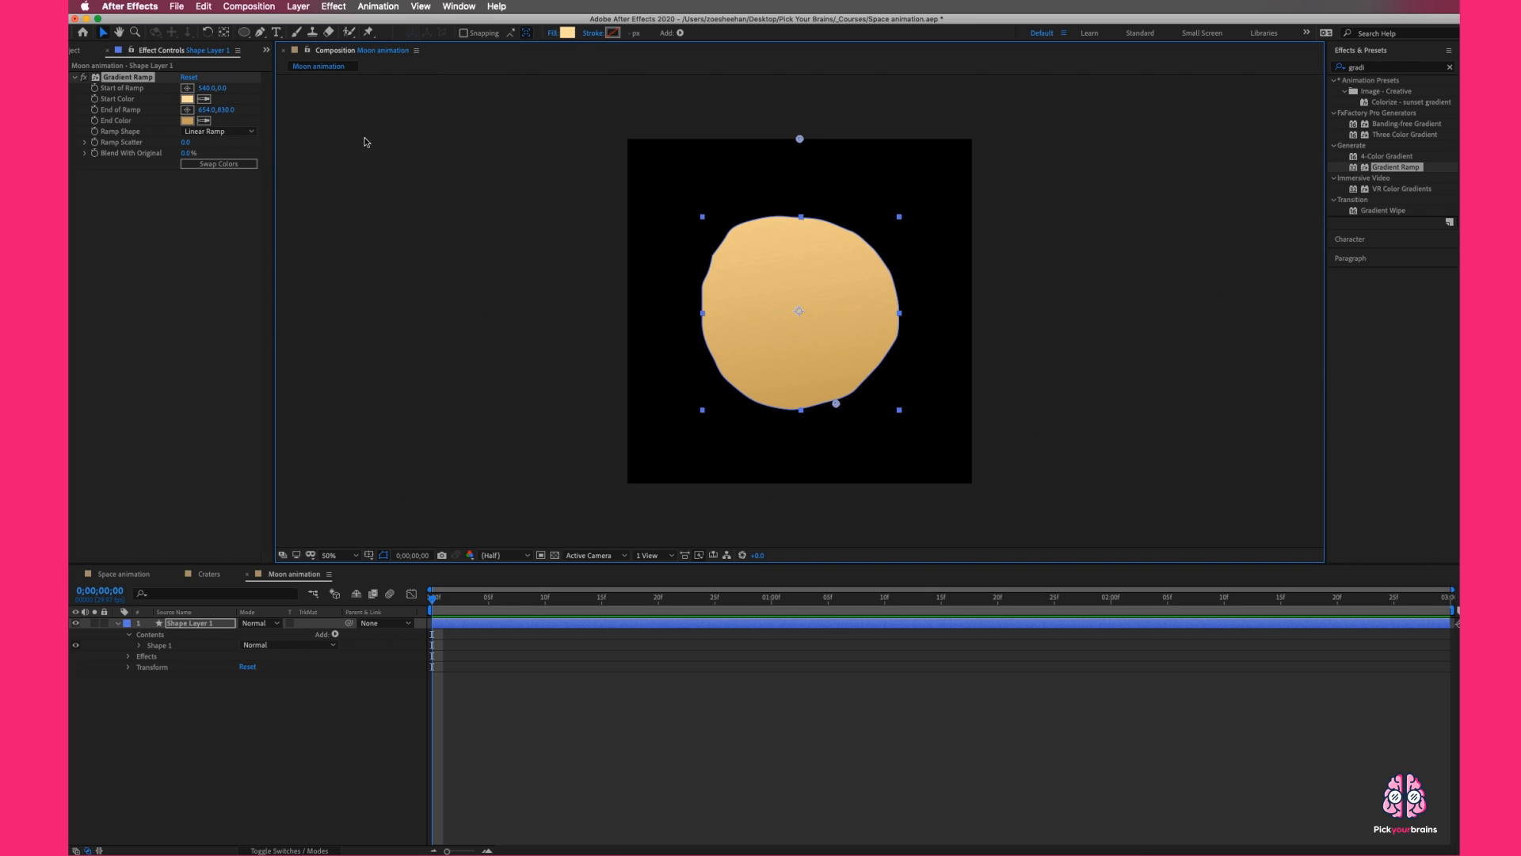
click(221, 132)
click(219, 157)
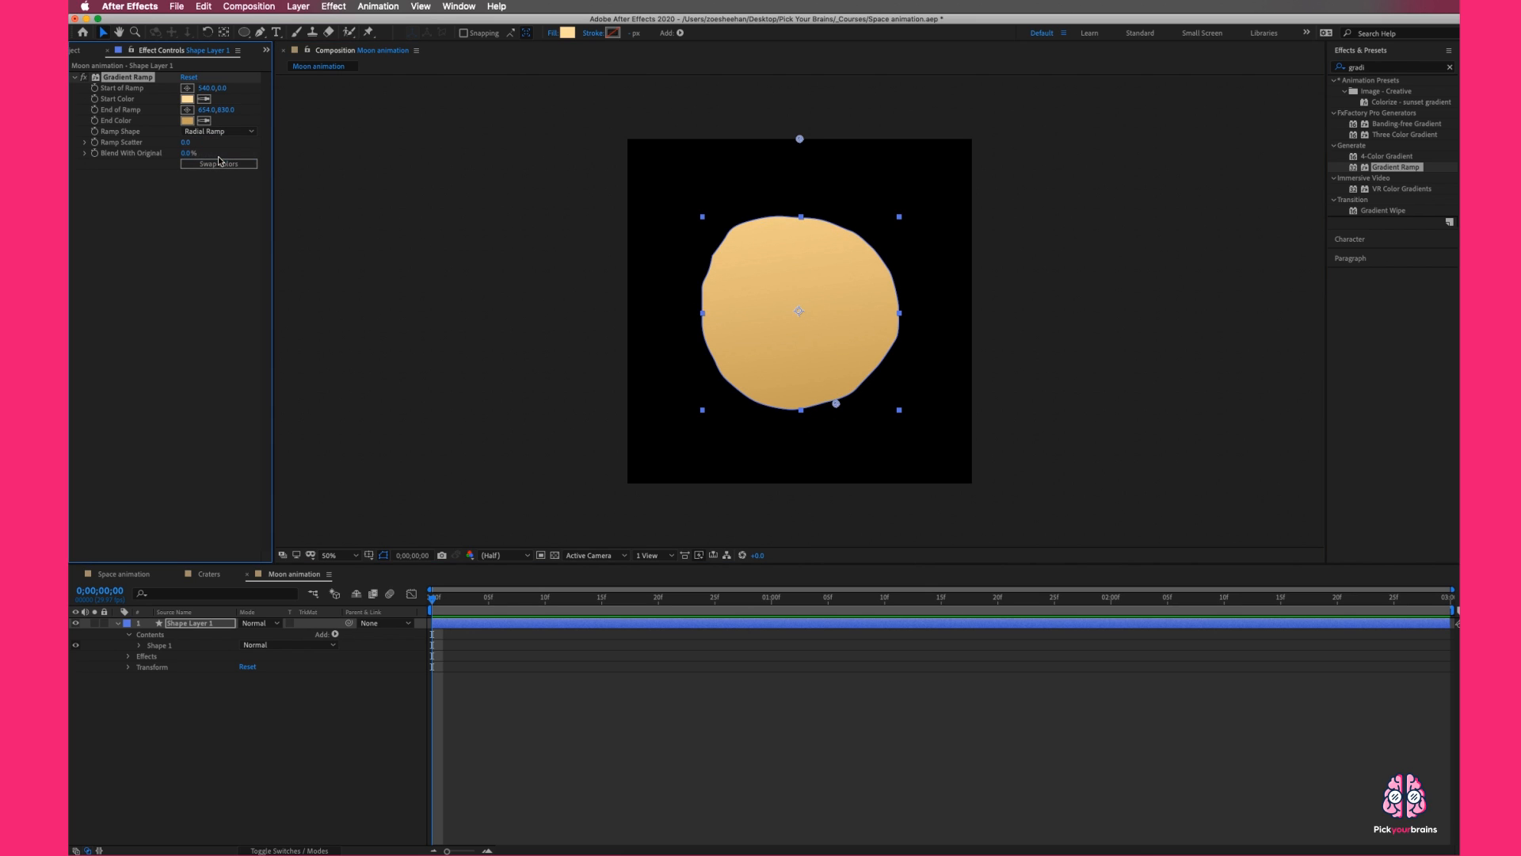
- Try the ramp's end at the moon's centre, with the start beside its right edge and near the composition's upper-left corner
drag(836, 404, 799, 310)
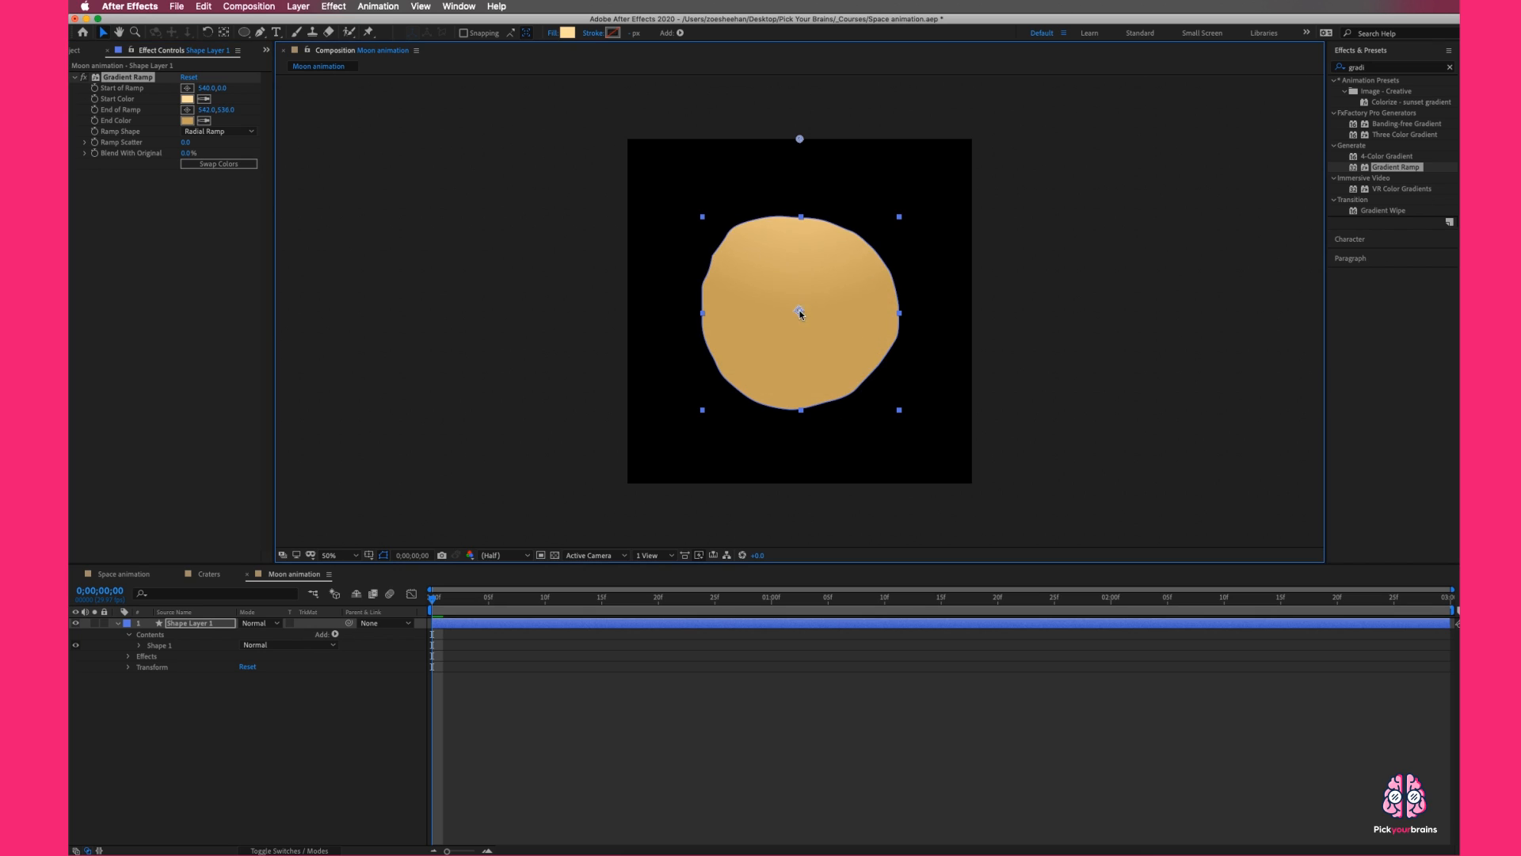
drag(801, 140, 920, 328)
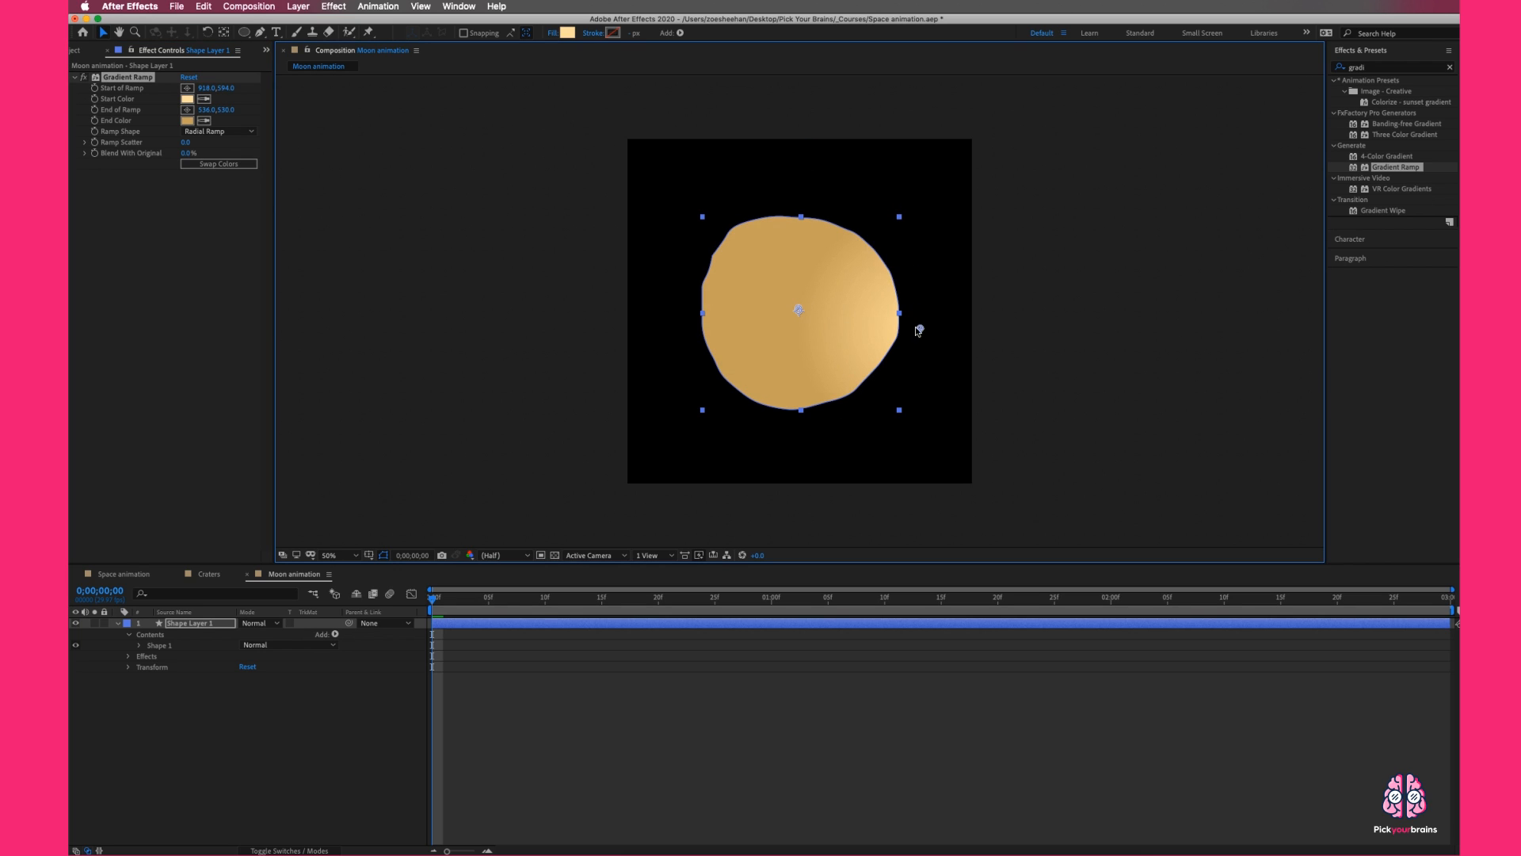
click(187, 89)
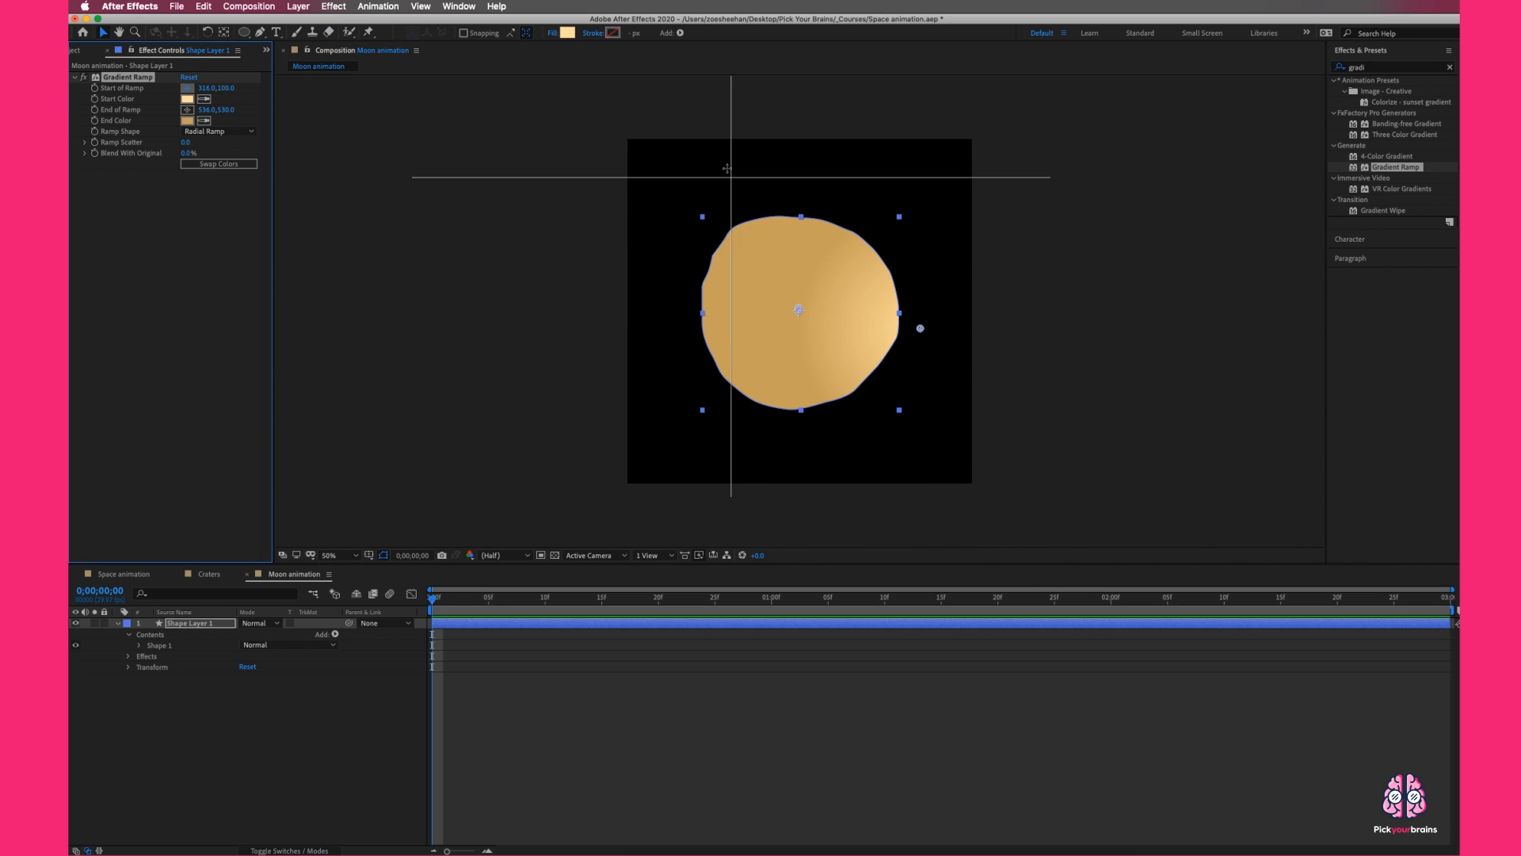
click(676, 167)
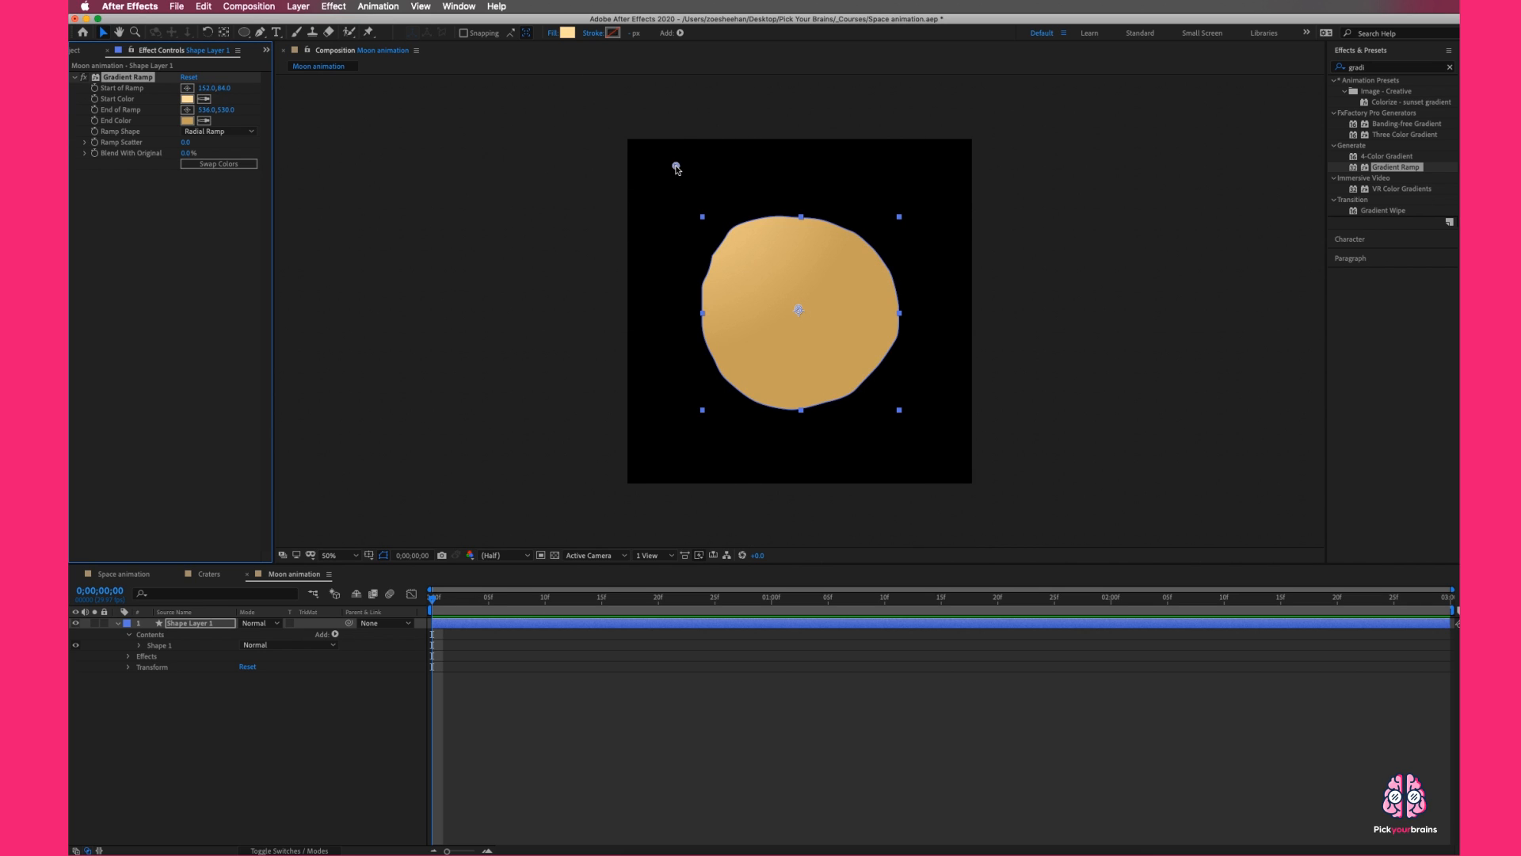
drag(676, 167, 670, 152)
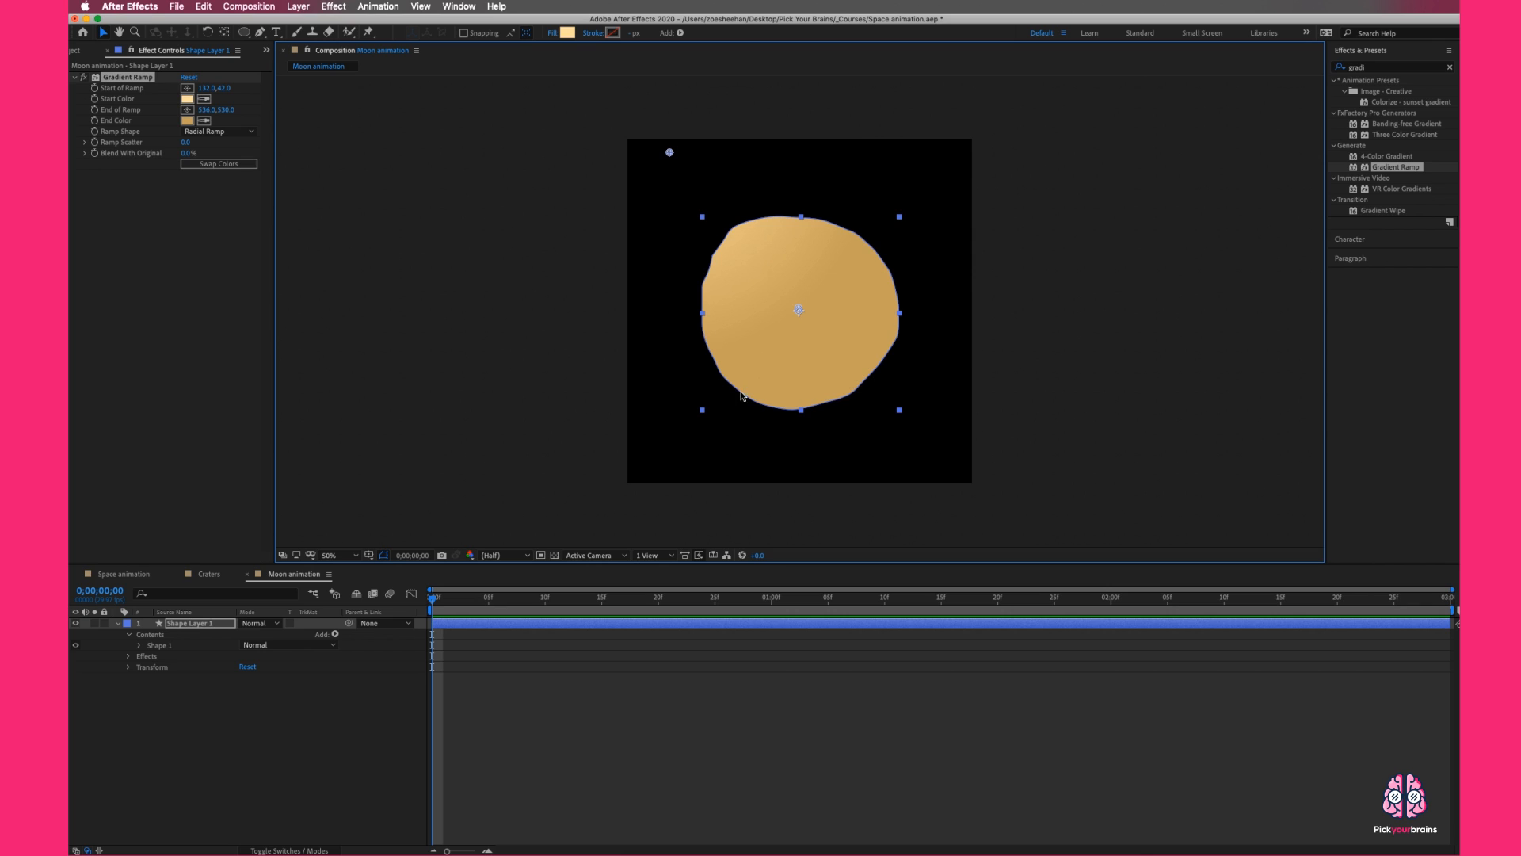
- Place the ramp's end inside the moon's lower-right area at about 666, 738 and its start above its upper-left edge at about 338, 218
click(187, 109)
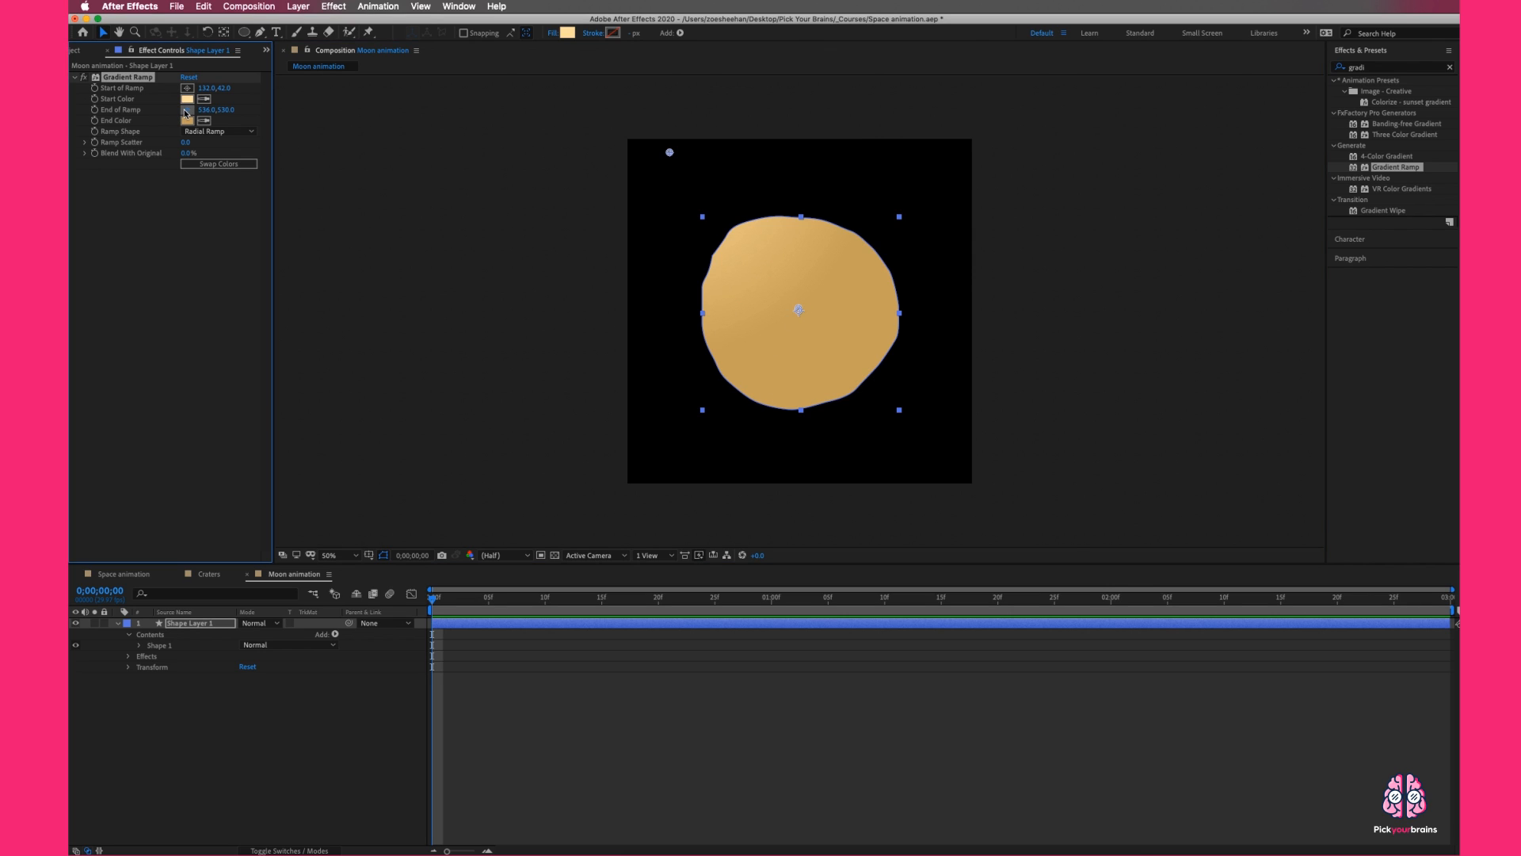
click(938, 435)
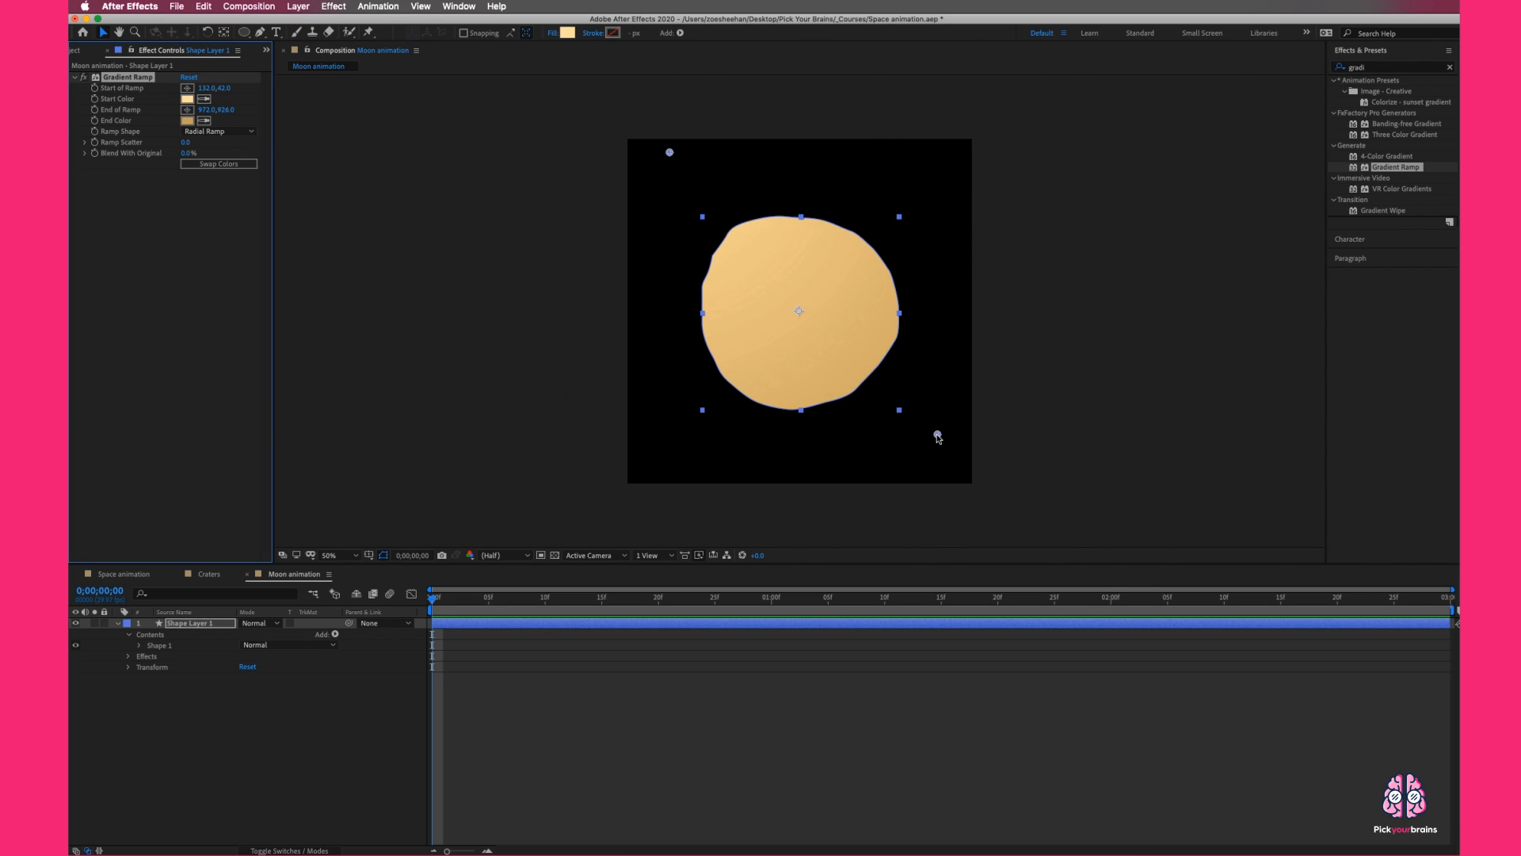
drag(938, 435, 840, 374)
drag(669, 152, 735, 208)
click(1099, 339)
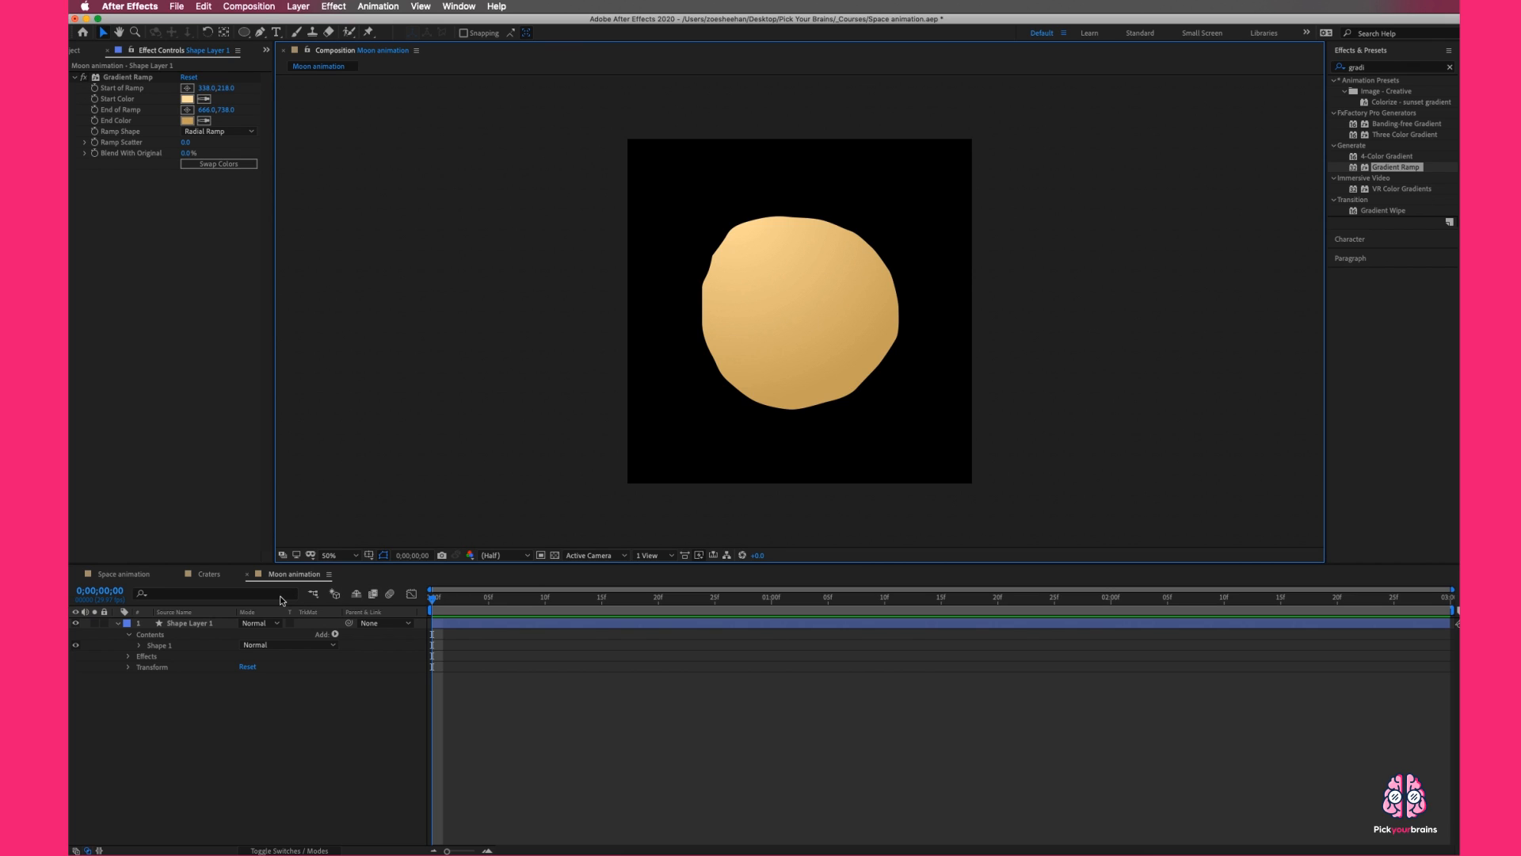
- Collapse the moon layer's properties and add a new empty shape layer to the composition
click(185, 622)
click(118, 622)
click(250, 694)
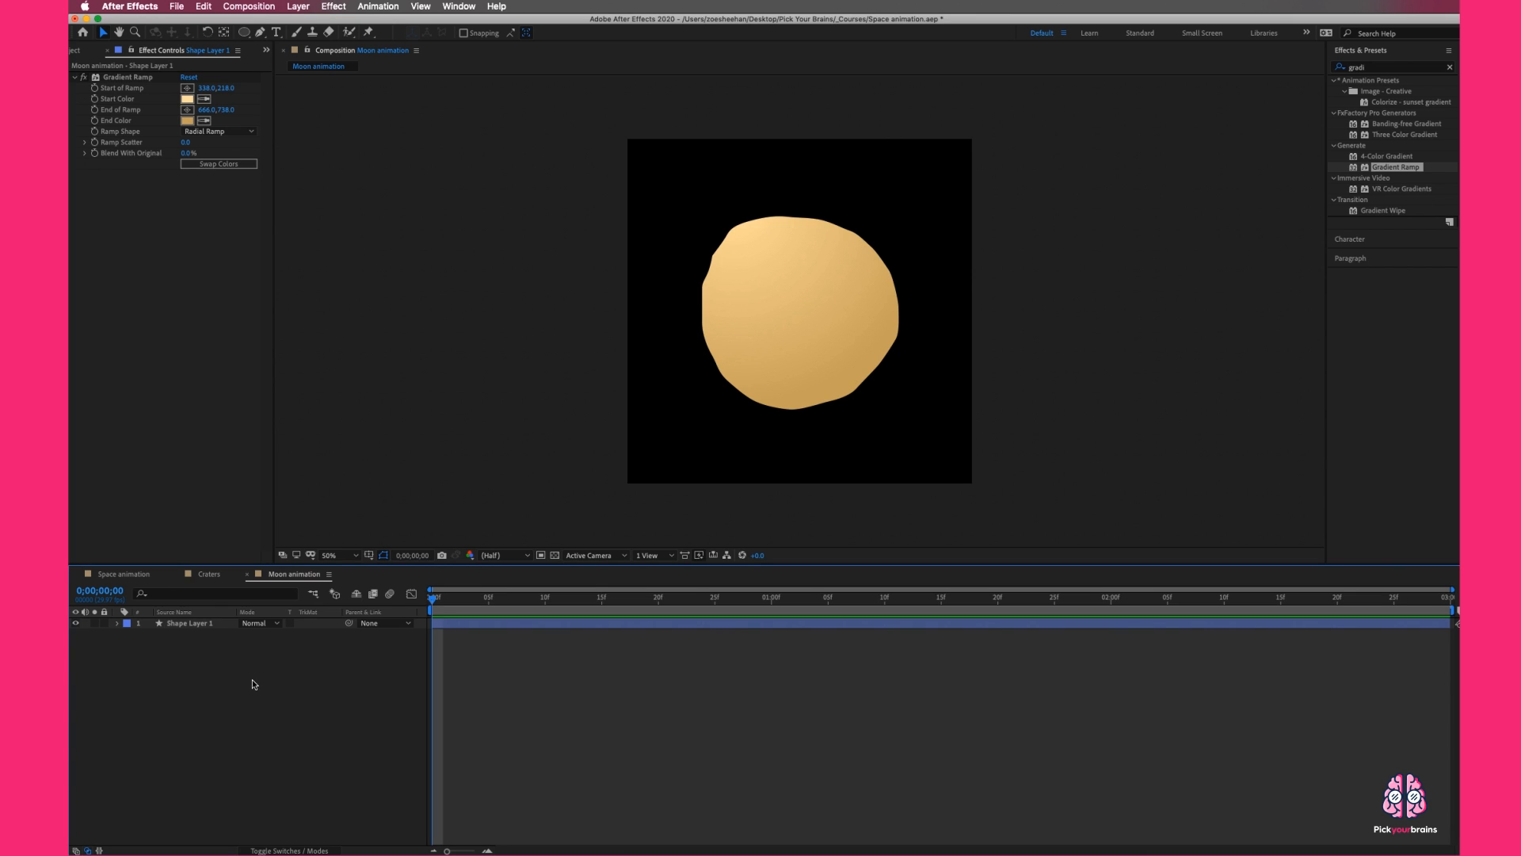
right_click(252, 679)
mouse_move(369, 696)
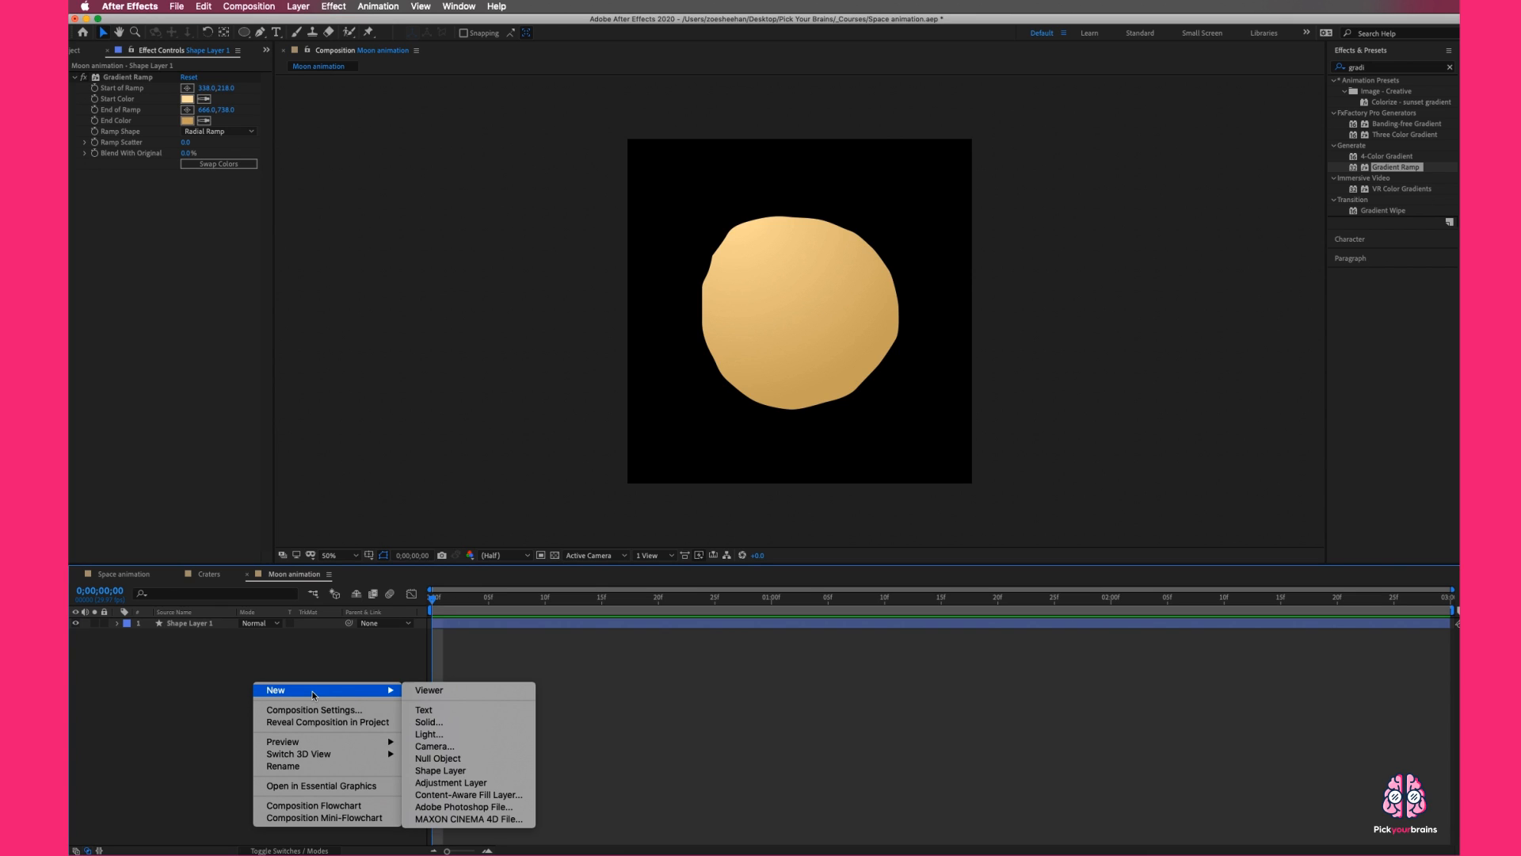
click(453, 771)
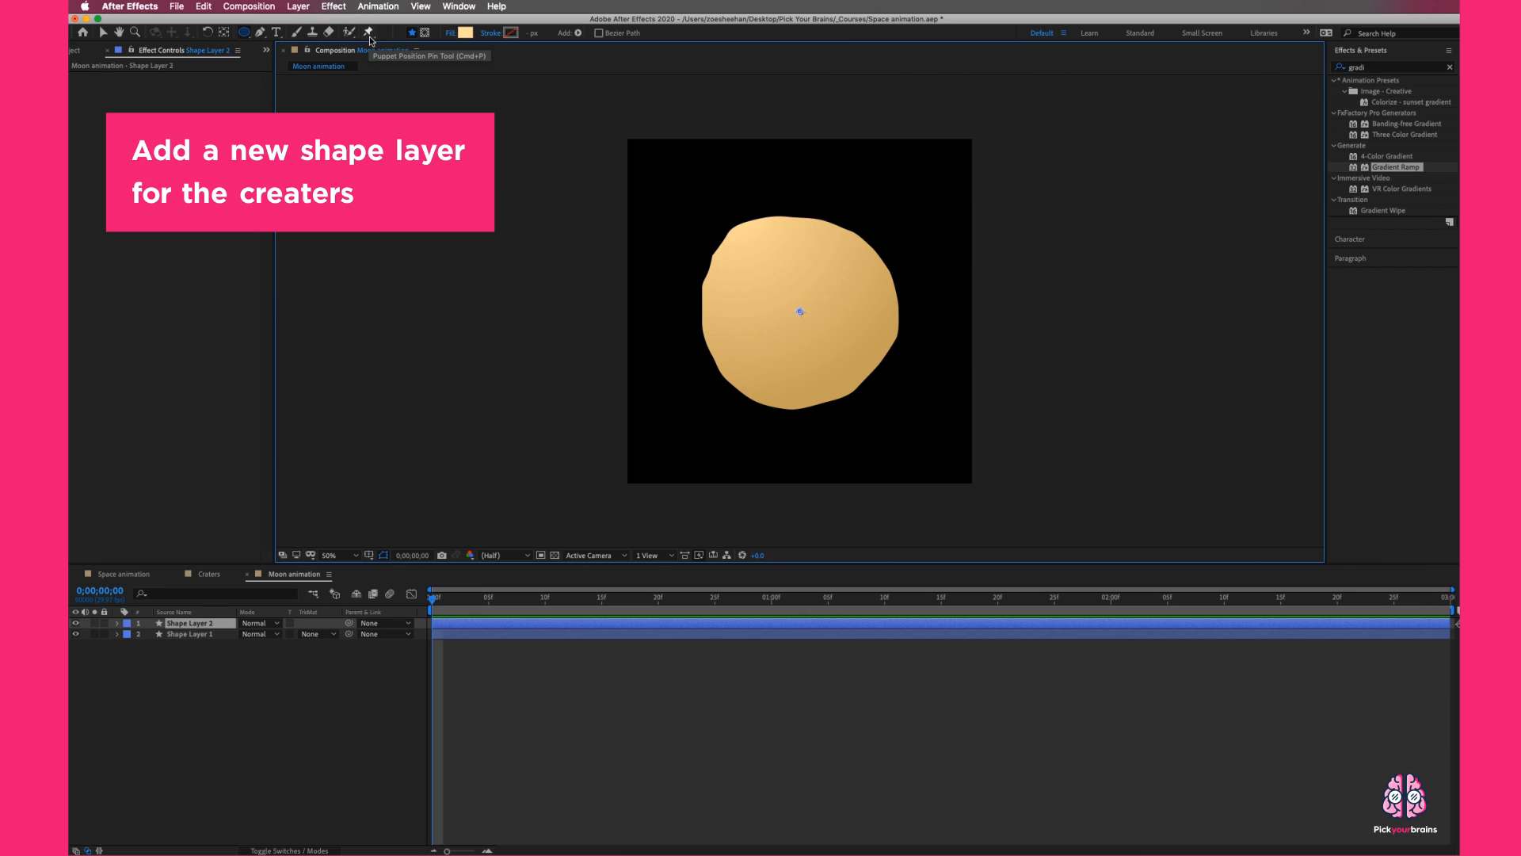
- Set the new shape layer's fill to a darker golden brown for the craters
click(465, 34)
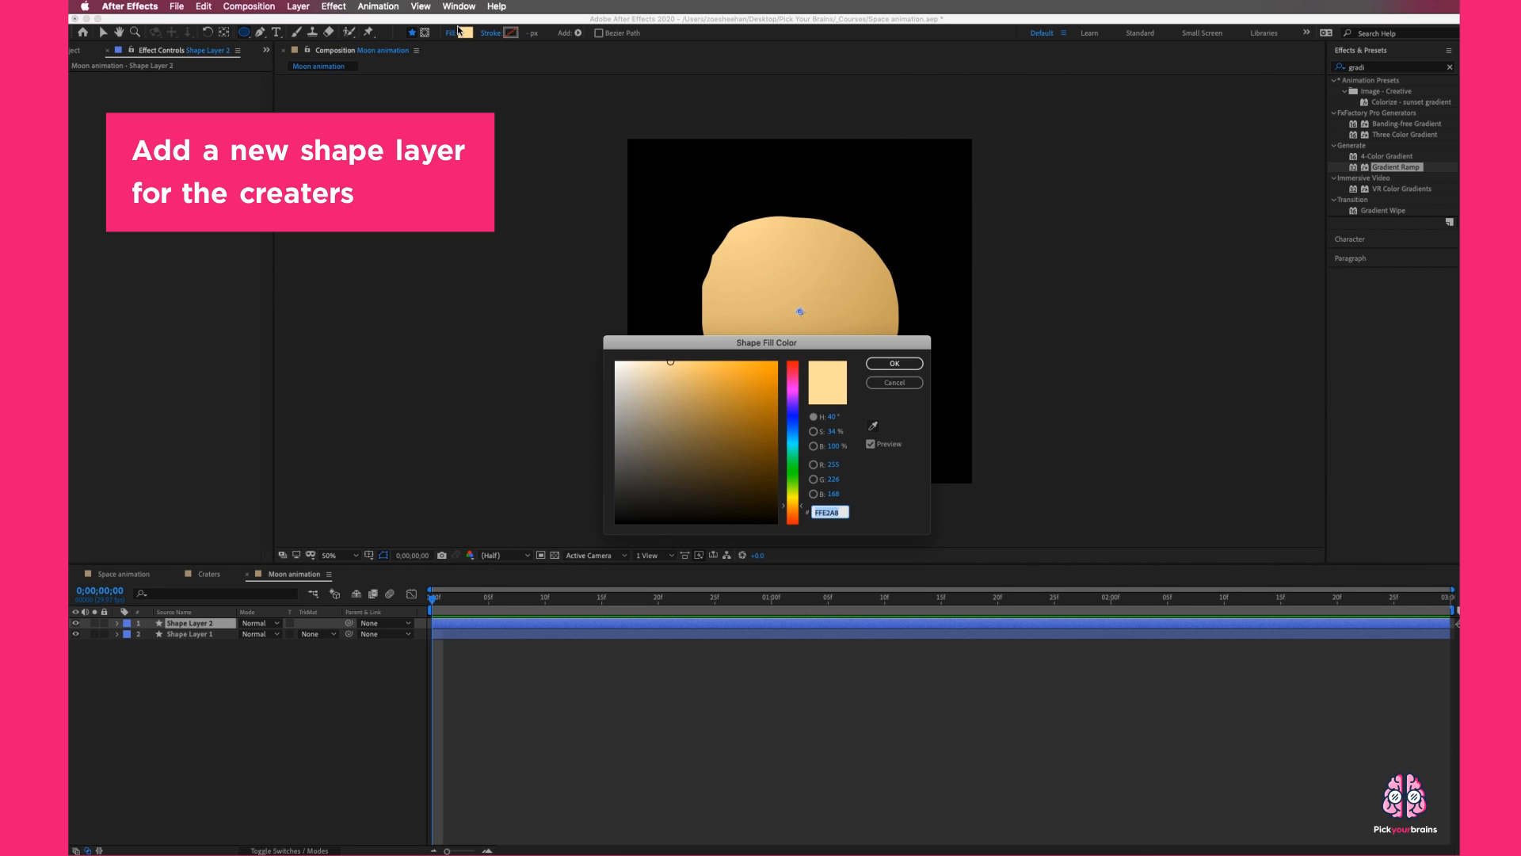
click(695, 396)
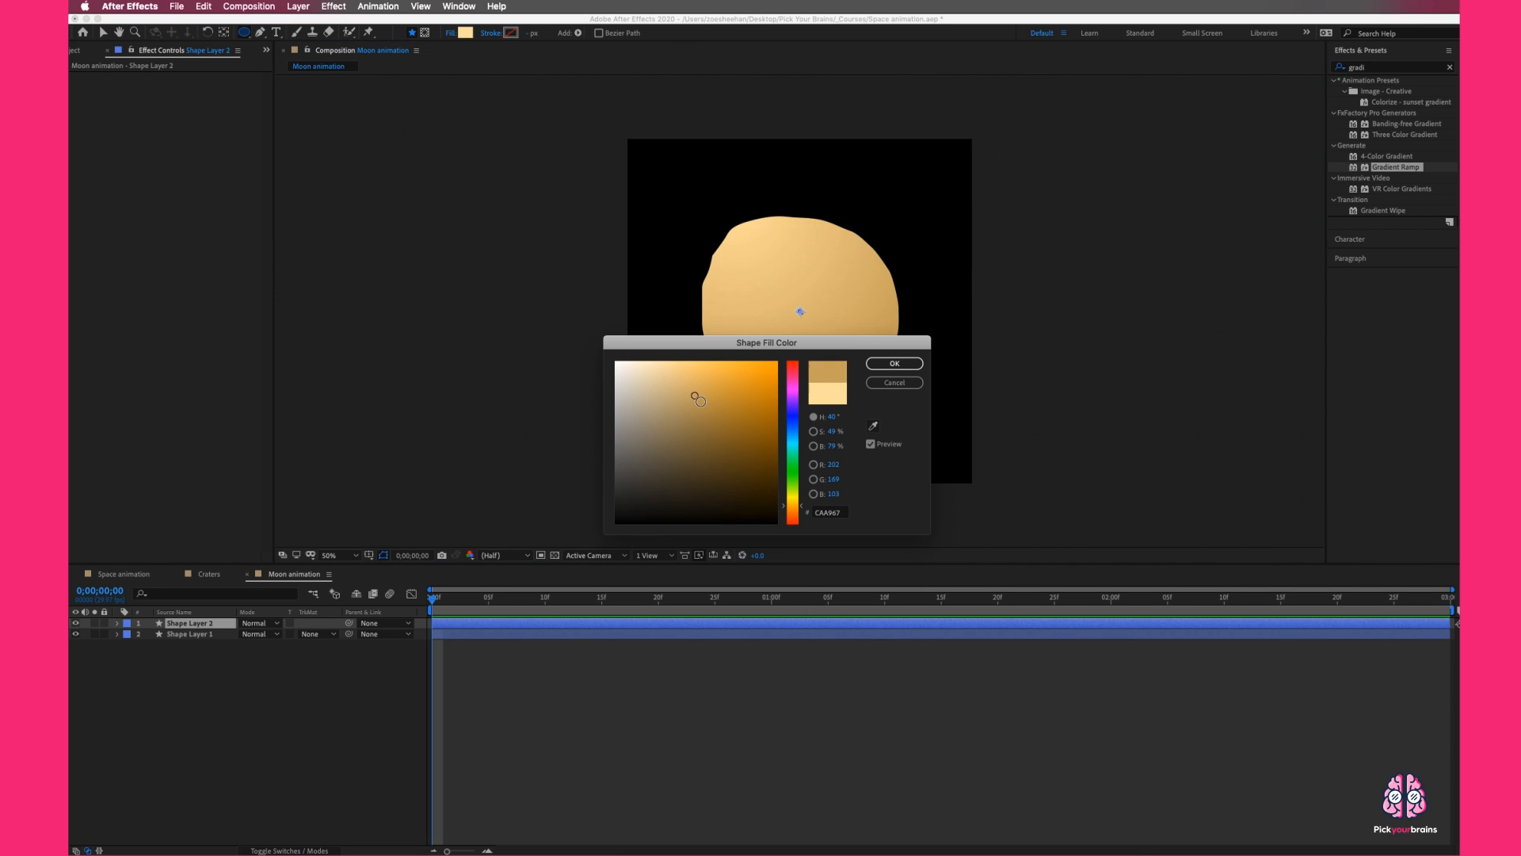
click(894, 362)
- Draw eight crater ellipses of varying sizes over the moon's left edge and the empty area beside it
mouse_move(675, 203)
mouse_down()
mouse_move(701, 227)
mouse_move(681, 272)
mouse_move(702, 259)
mouse_move(726, 284)
mouse_move(650, 304)
mouse_move(689, 310)
mouse_move(711, 336)
mouse_move(655, 361)
mouse_move(681, 382)
mouse_move(734, 376)
mouse_move(767, 407)
mouse_up()
drag(732, 332, 744, 343)
click(234, 633)
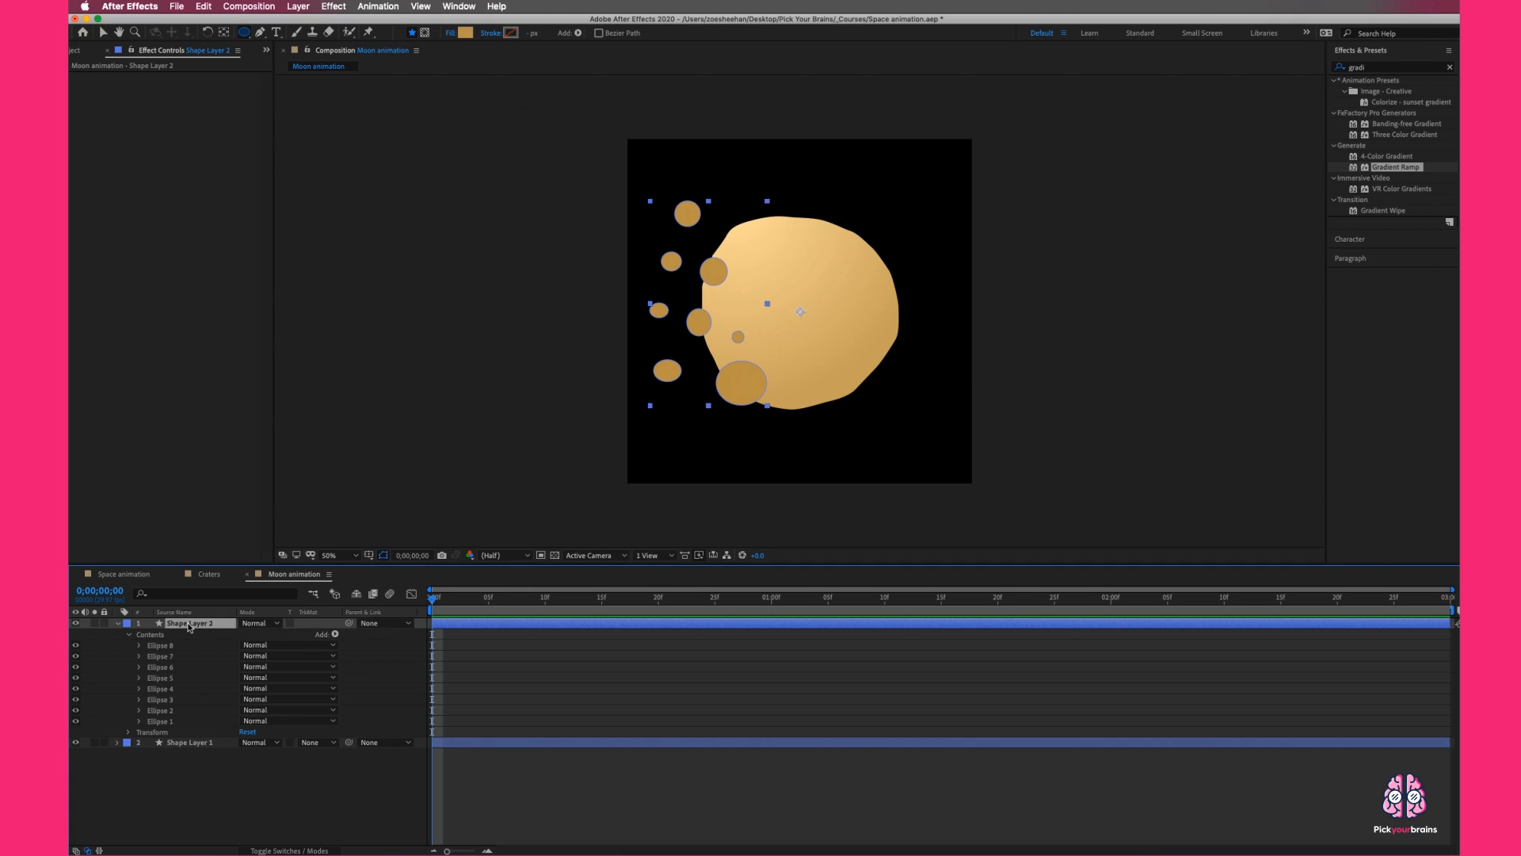
- Collapse and duplicate the crater layer, and move the copy horizontally to the right across the moon
click(117, 623)
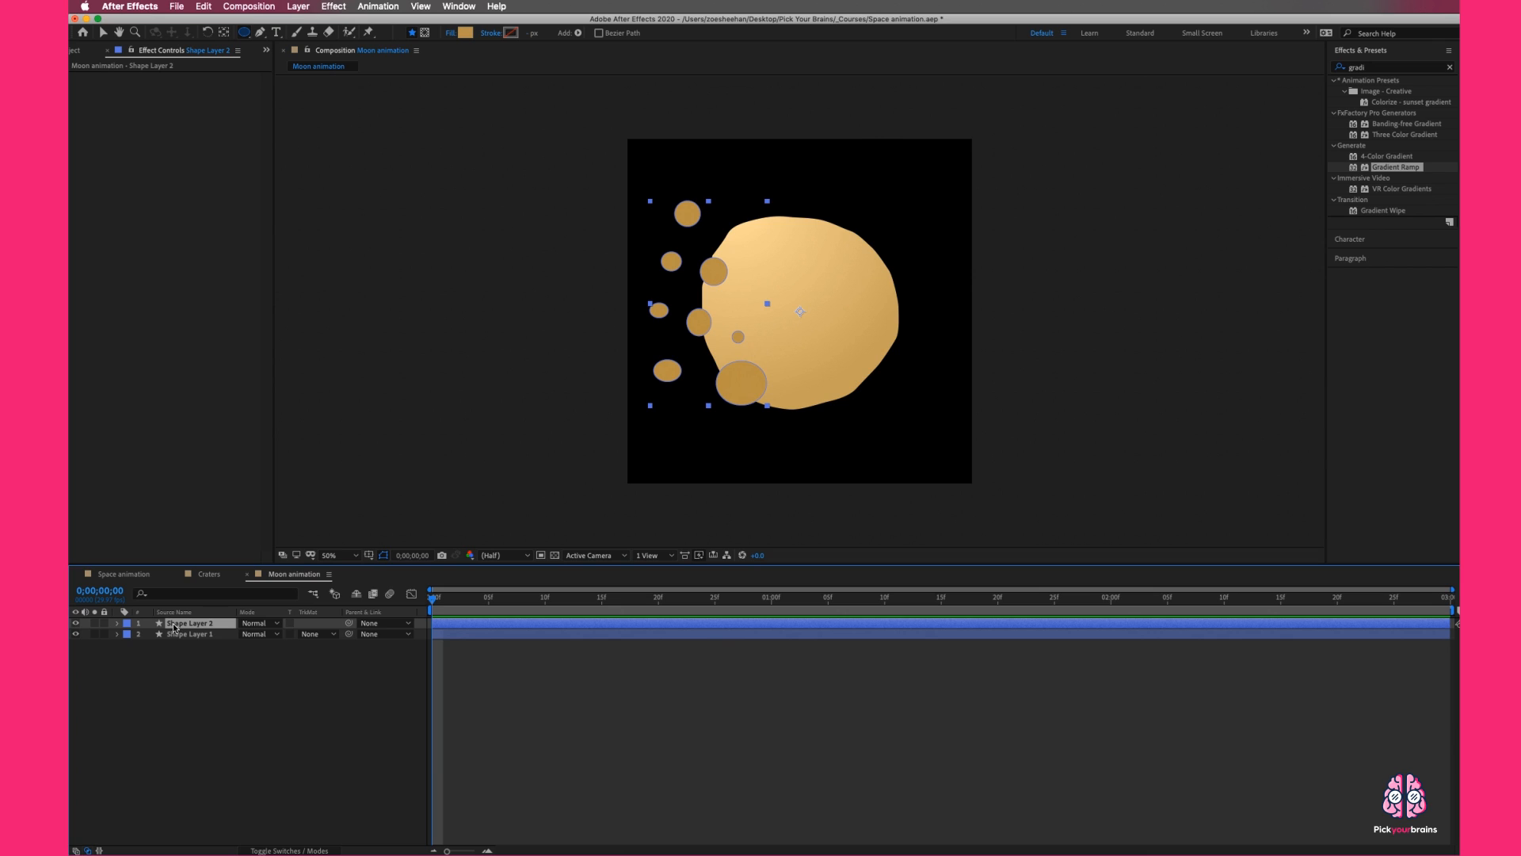
key(super+d)
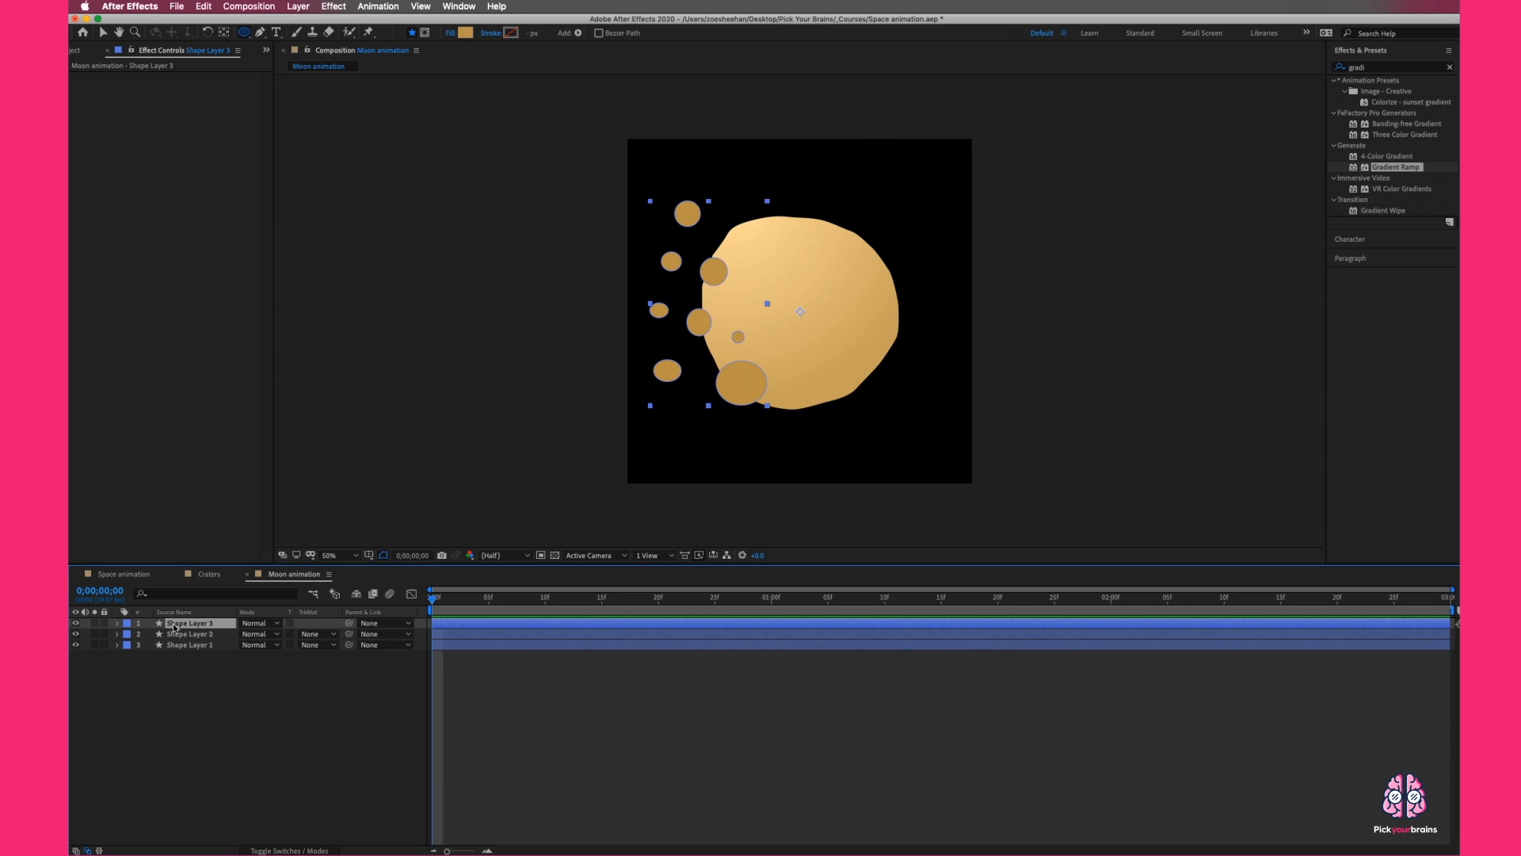
click(103, 32)
drag(693, 215, 823, 216)
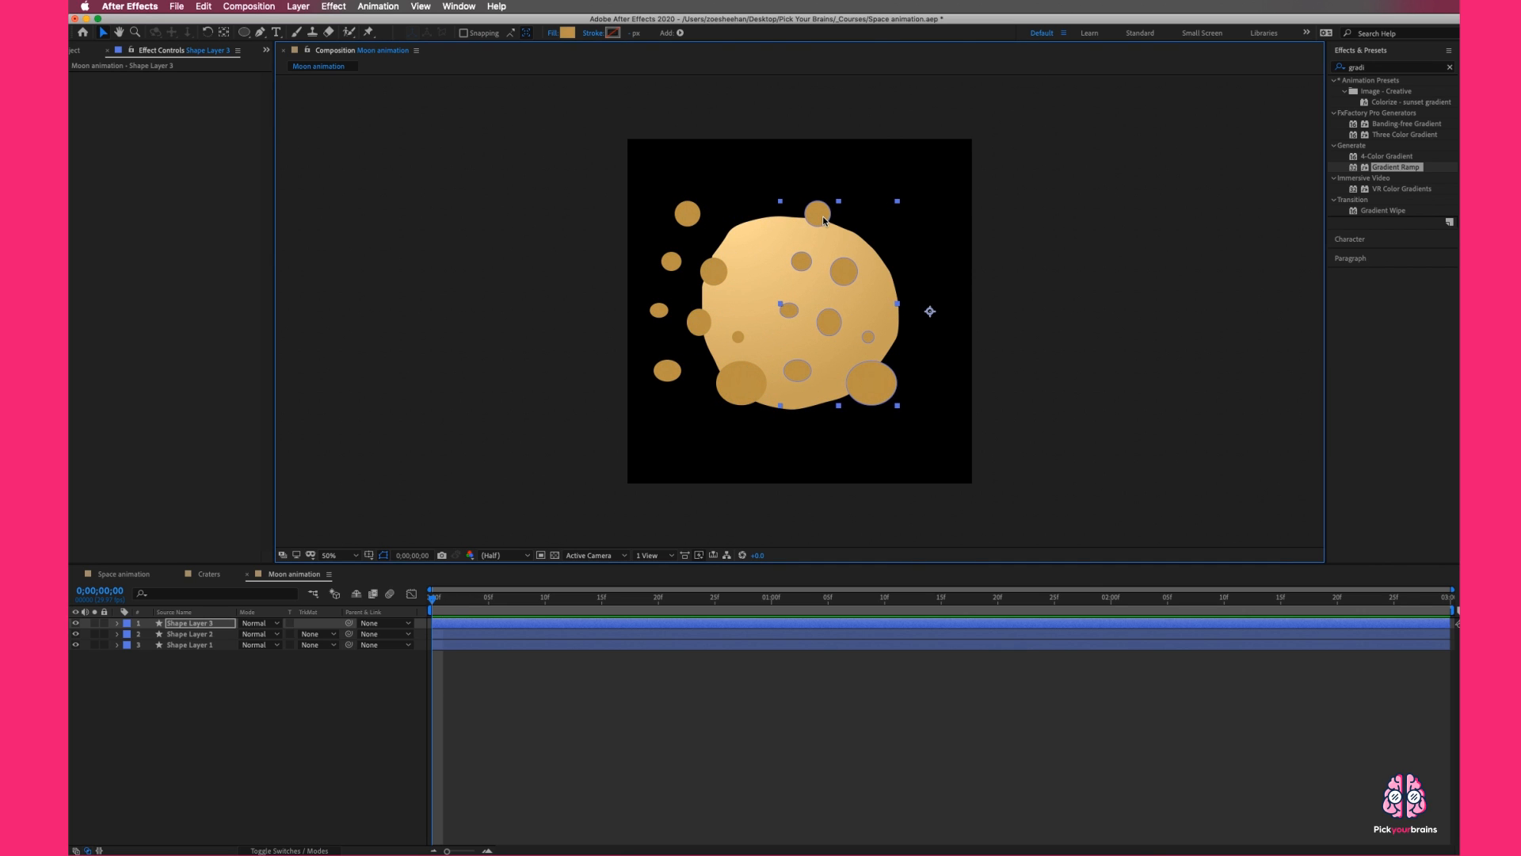
- Duplicate the second crater layer and place the copy further right, extending past the composition's right edge
click(191, 626)
key(ctrl+d)
drag(888, 208, 952, 216)
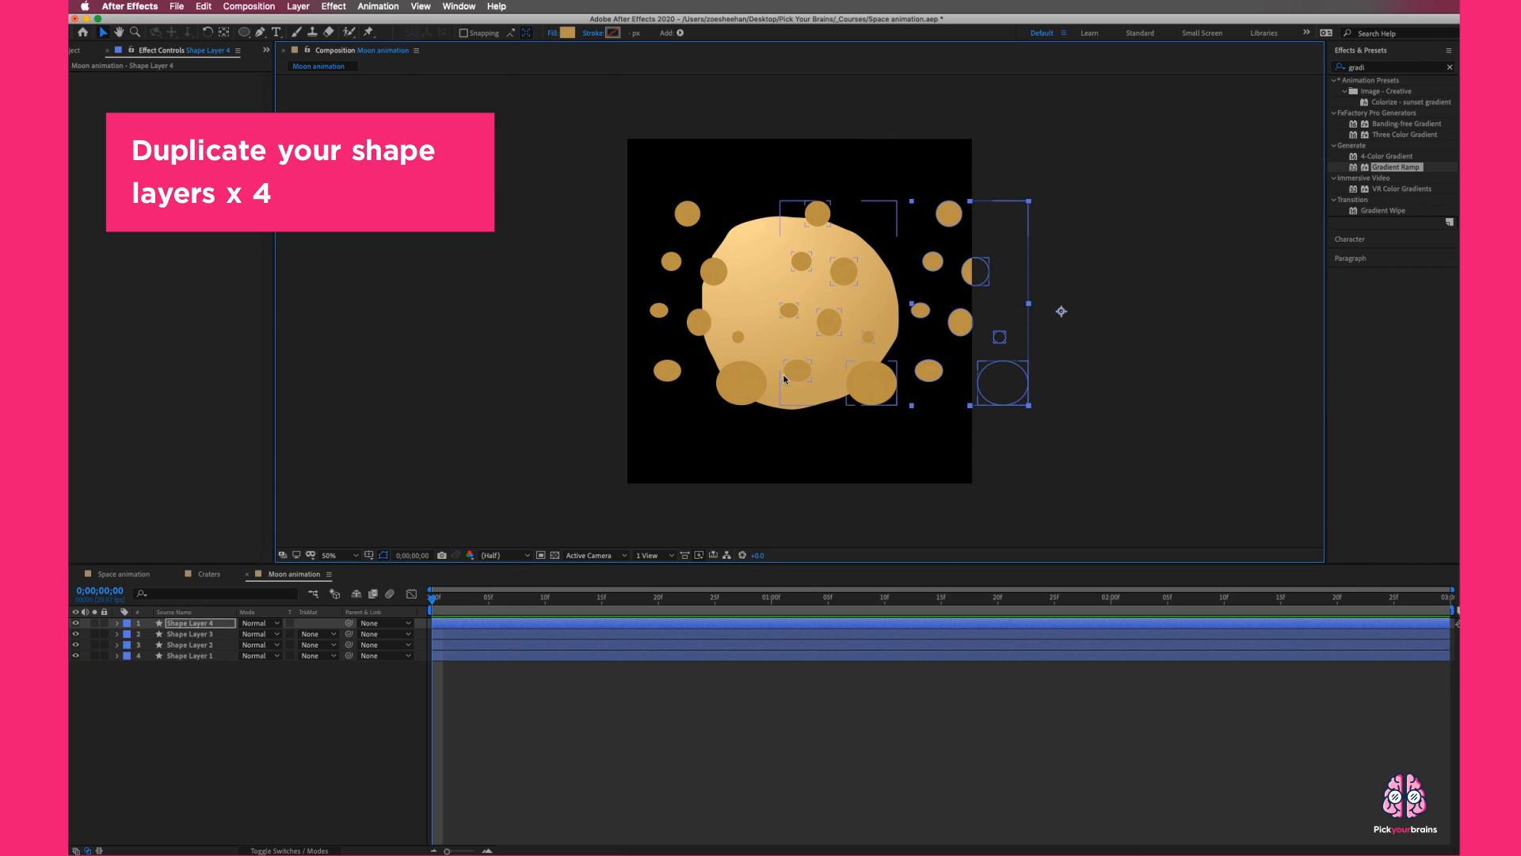
- Duplicate the rightmost crater layer and move the copy past the composition's left edge, beside the original craters
click(197, 626)
key(super+d)
drag(961, 218, 567, 219)
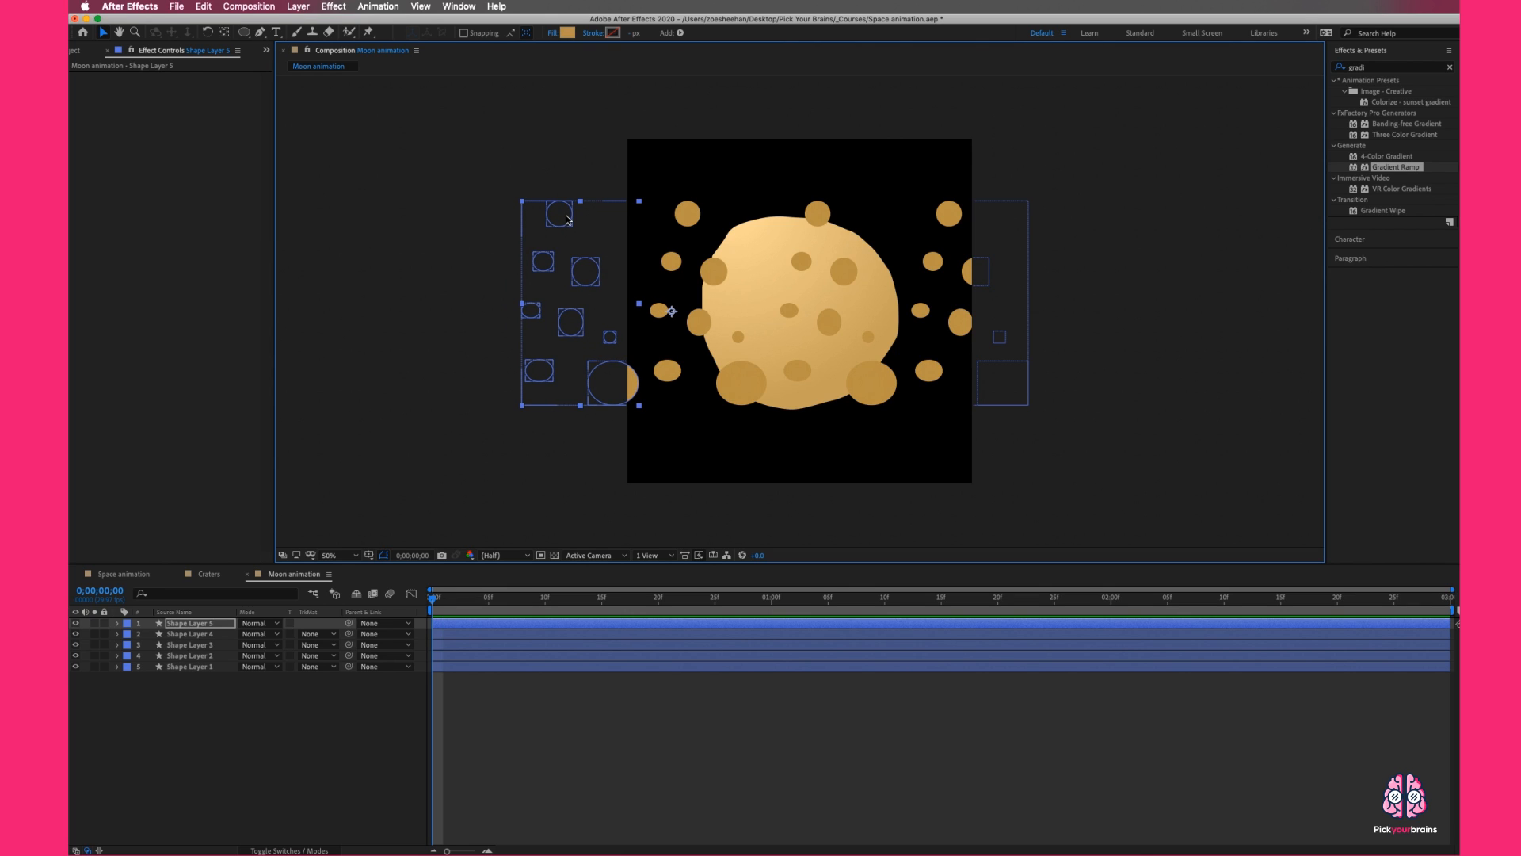
click(202, 624)
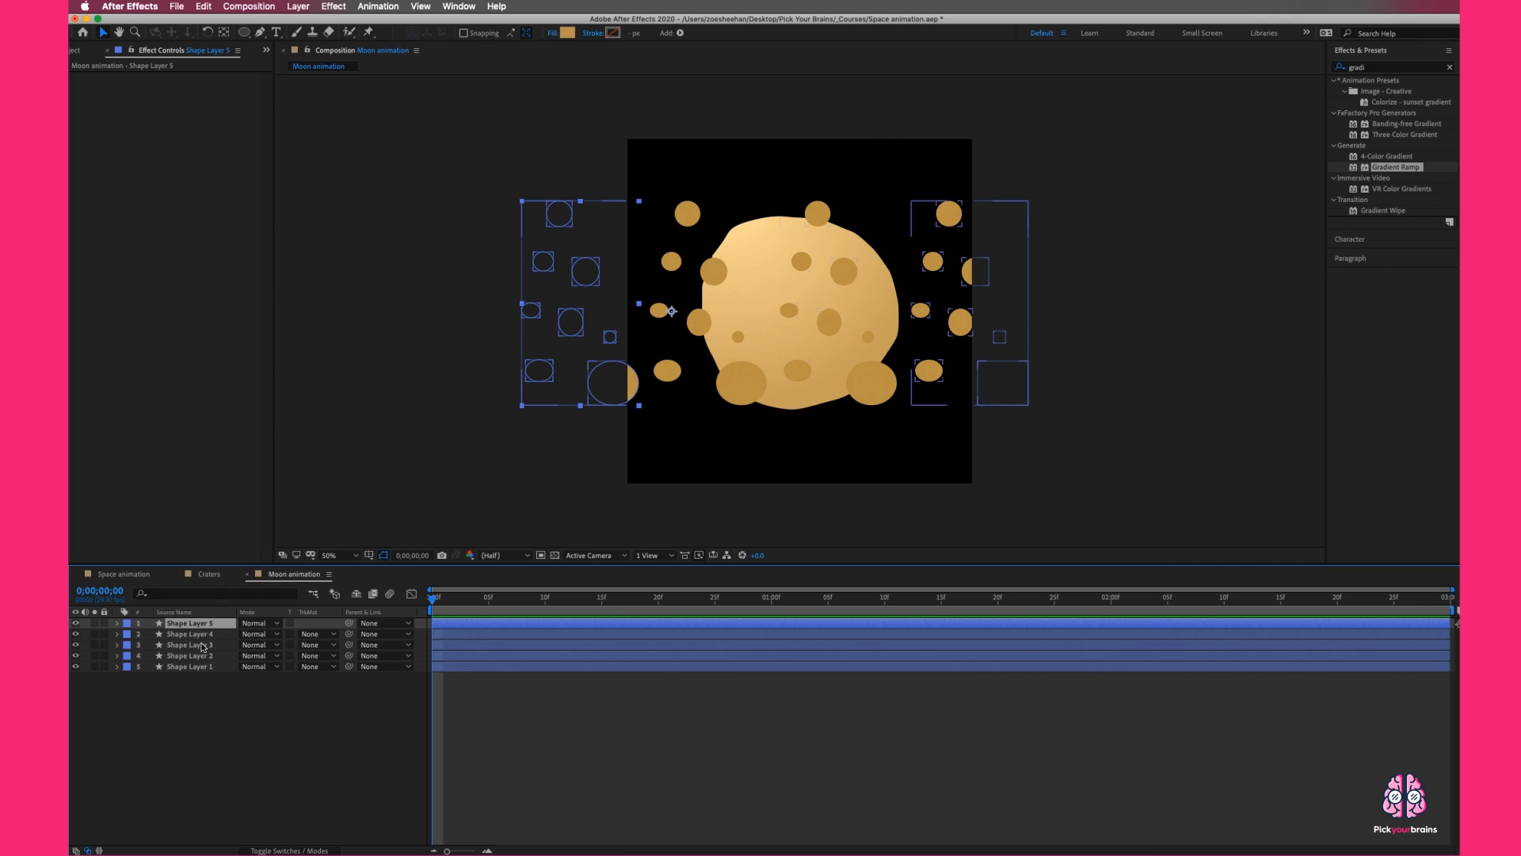
shift+click(209, 655)
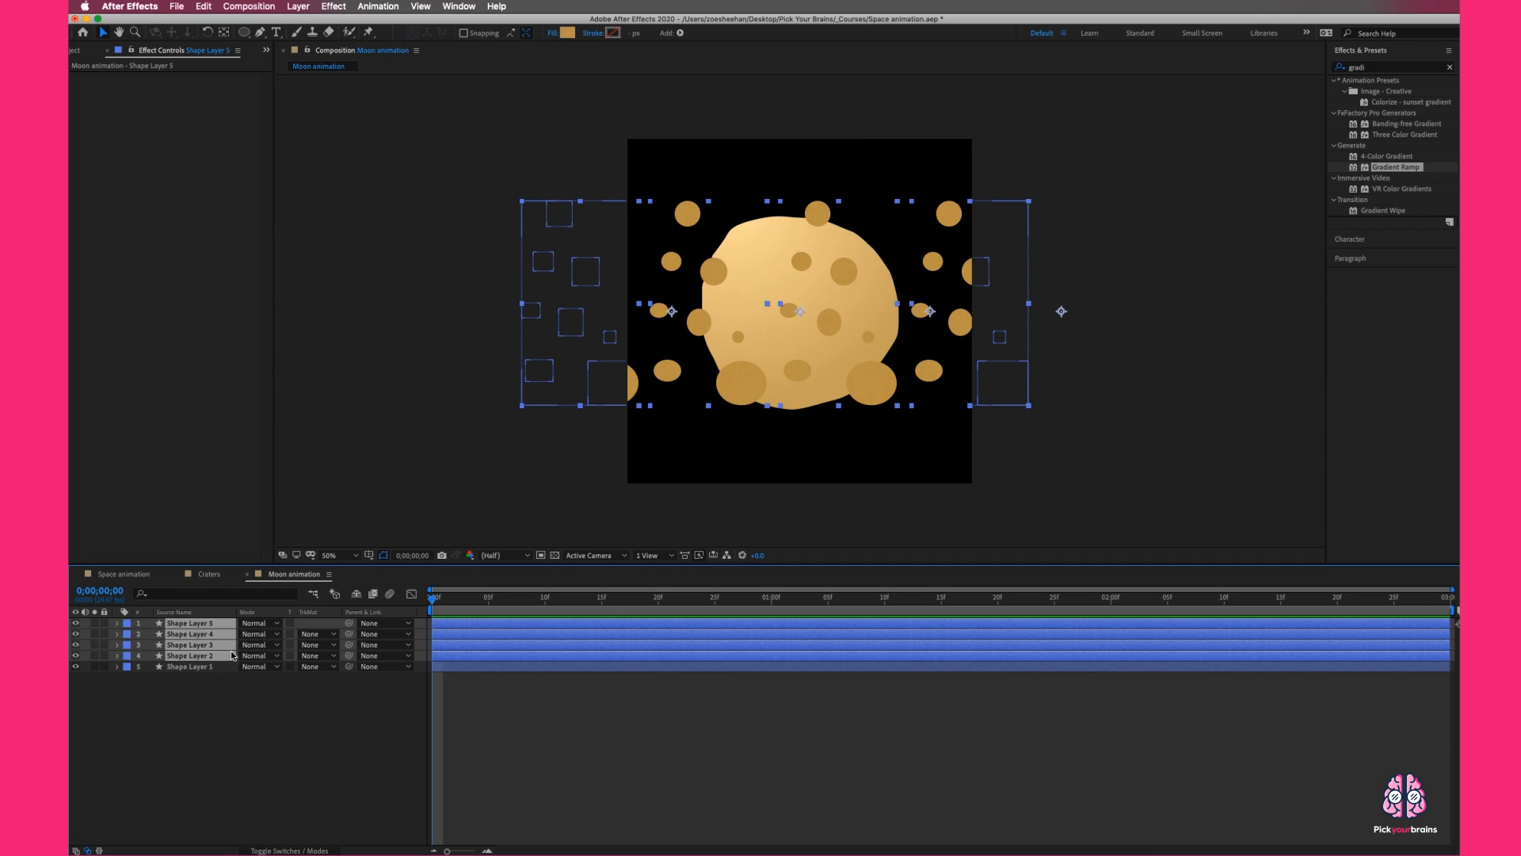
right_click(227, 653)
click(212, 660)
- Rename the moon's shape layer as Moon
click(204, 668)
right_click(204, 668)
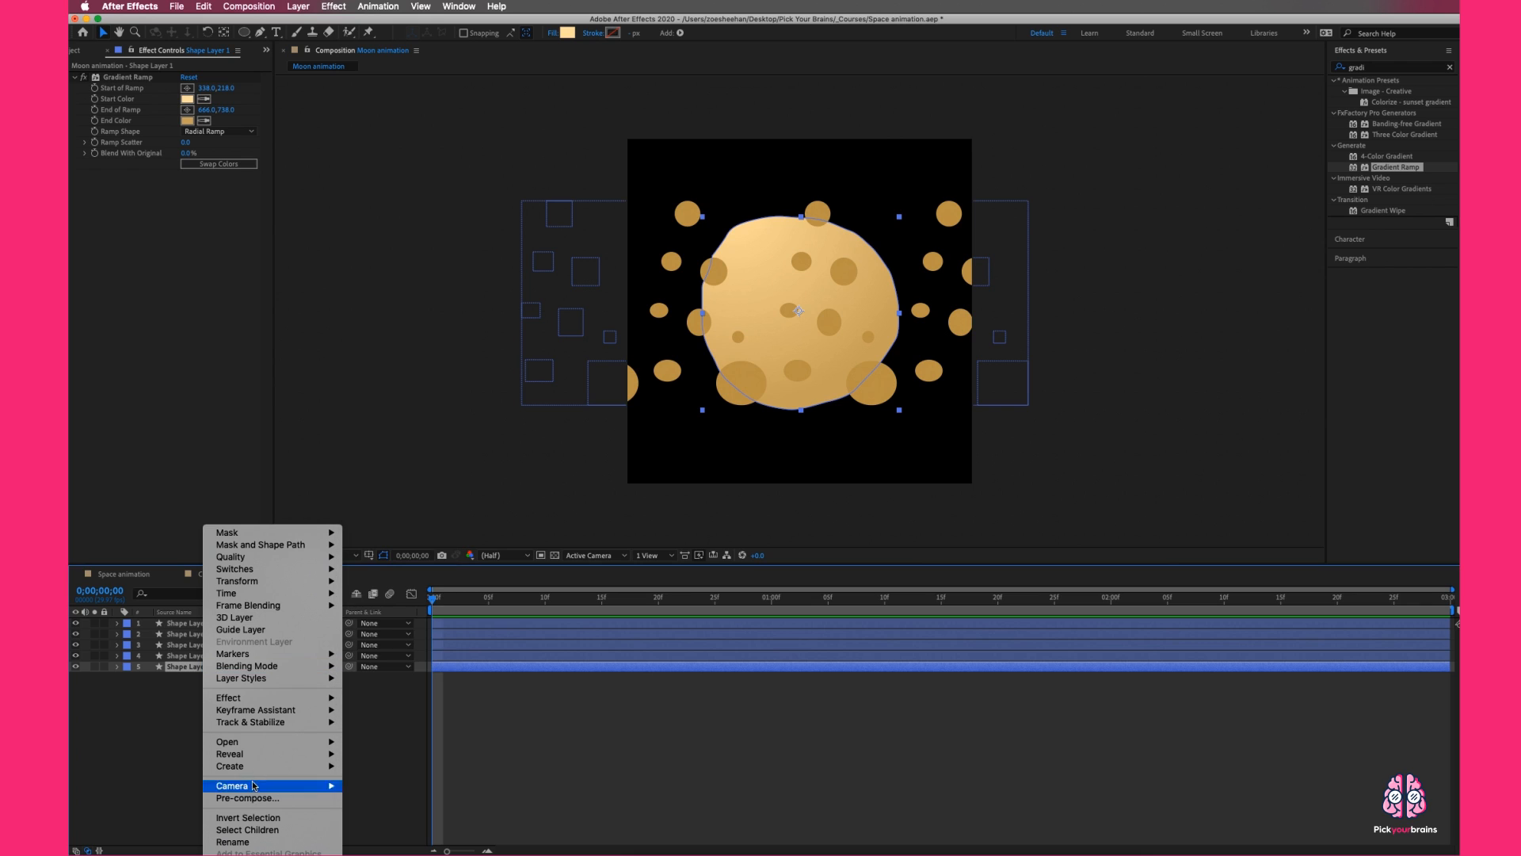
click(238, 841)
text(M)
click(413, 700)
- Pre-compose the four crater shape layers into a new composition named Craters
click(190, 656)
shift+click(194, 624)
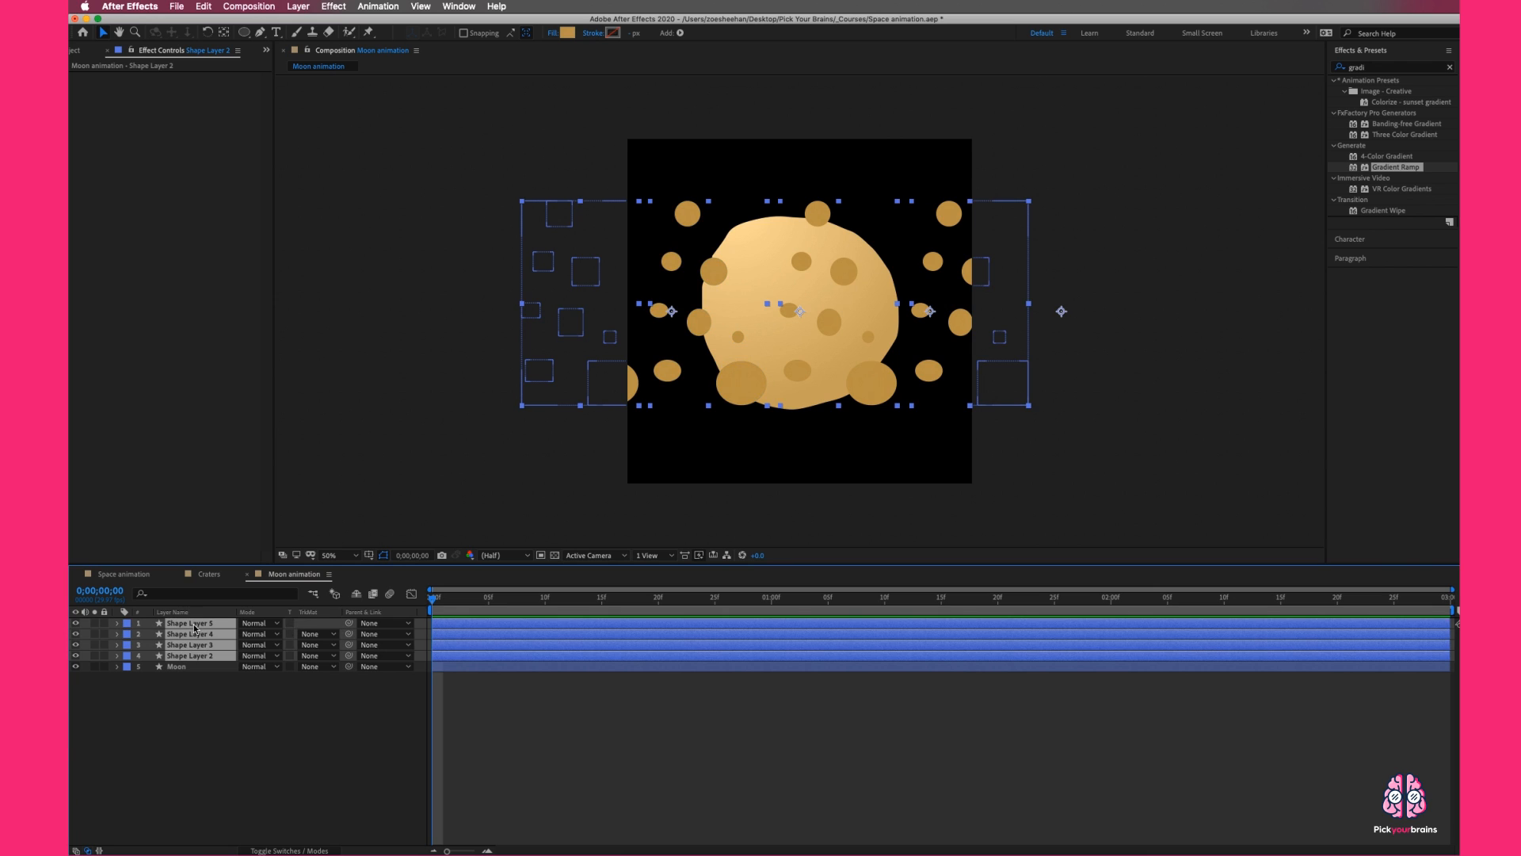
right_click(194, 626)
click(258, 801)
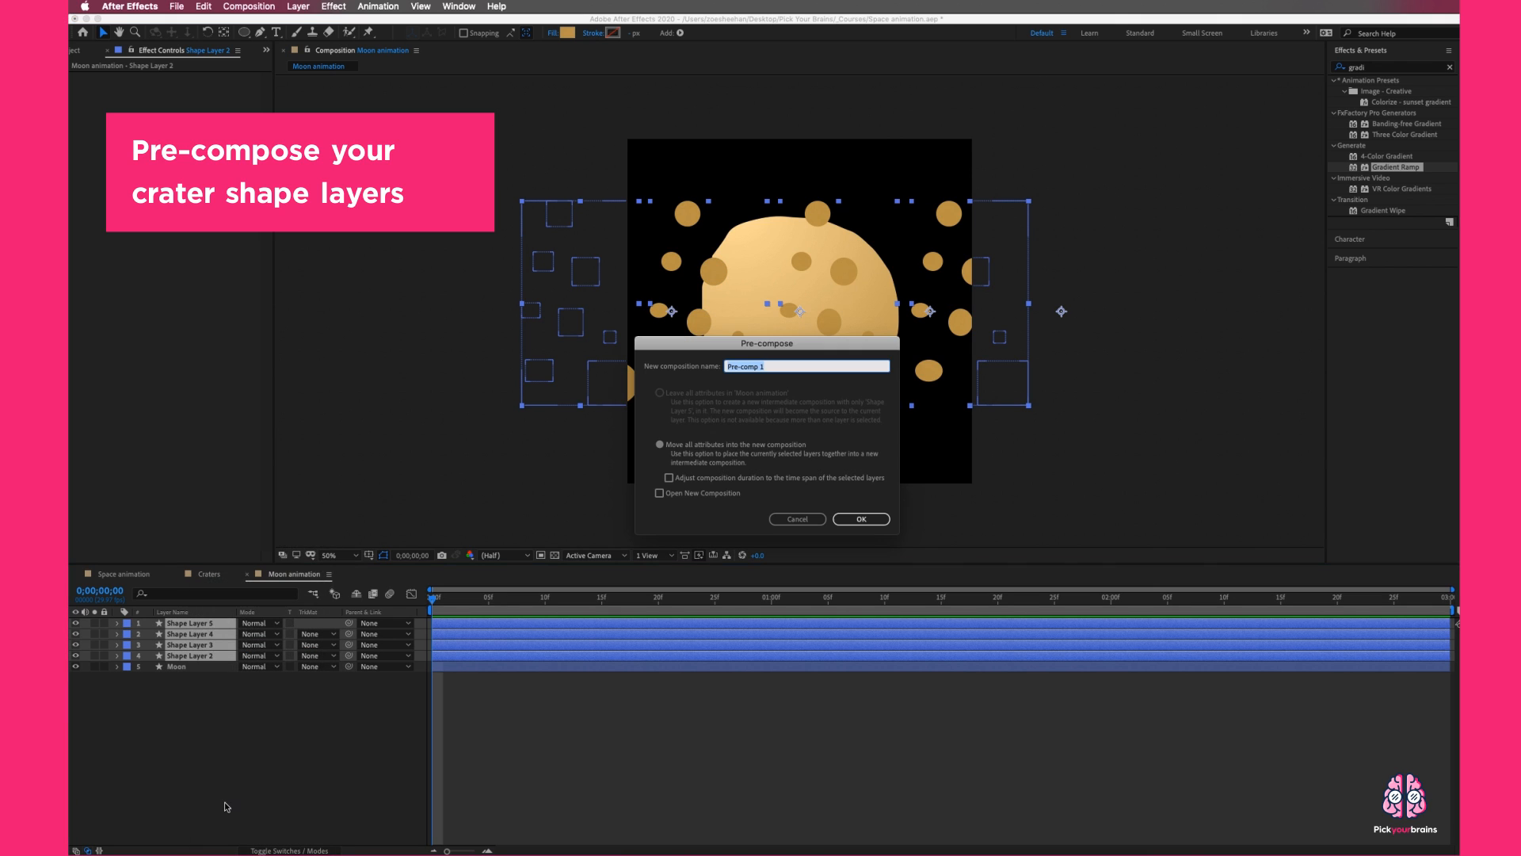
text(craters)
click(850, 520)
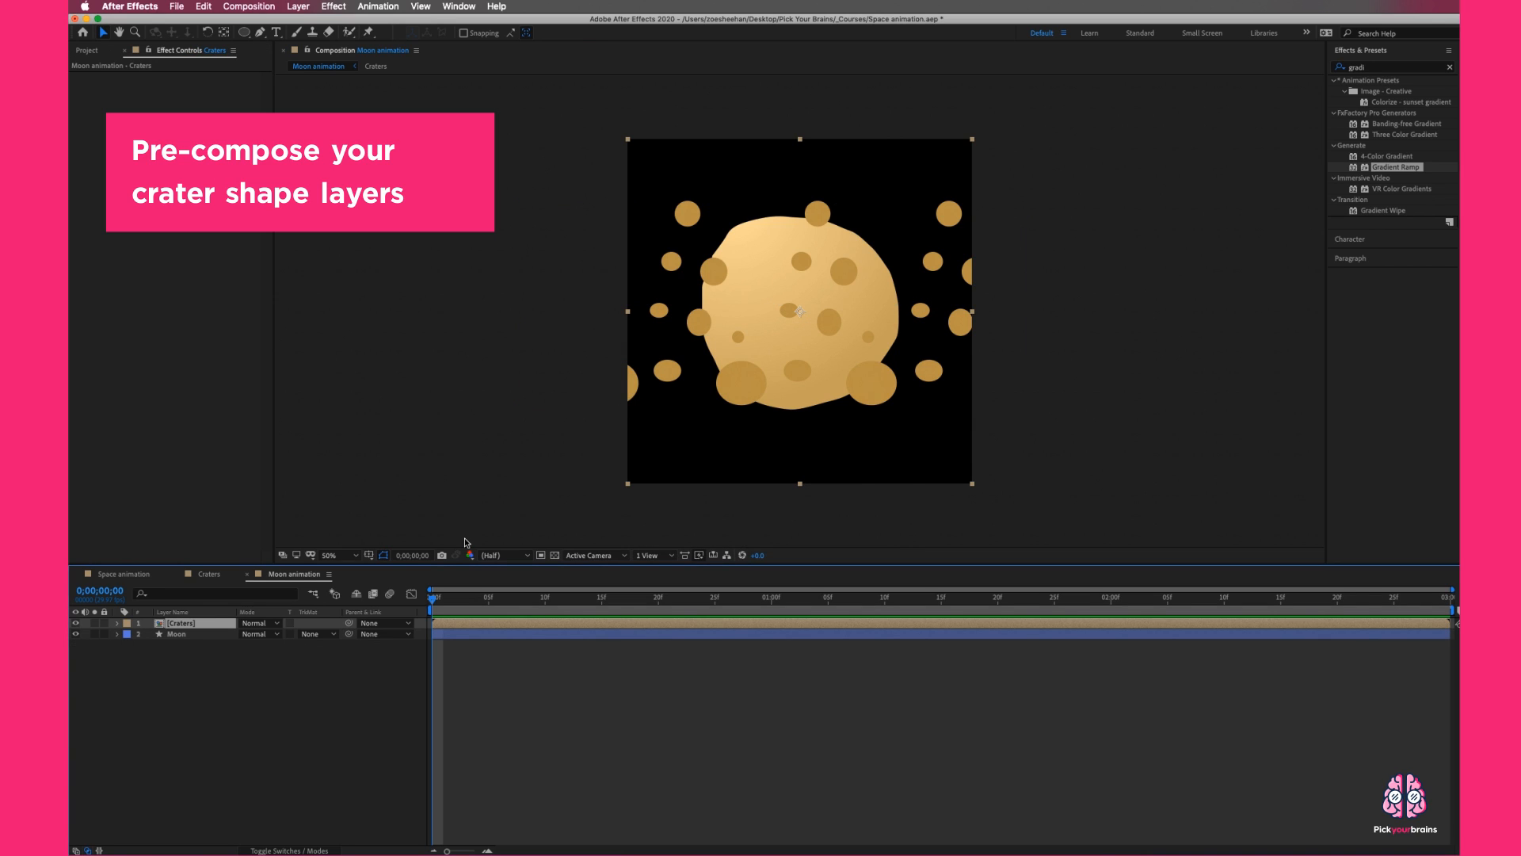
- Widen the Craters composition to about 1820 px so its frame encloses all the crater shapes
double_click(162, 625)
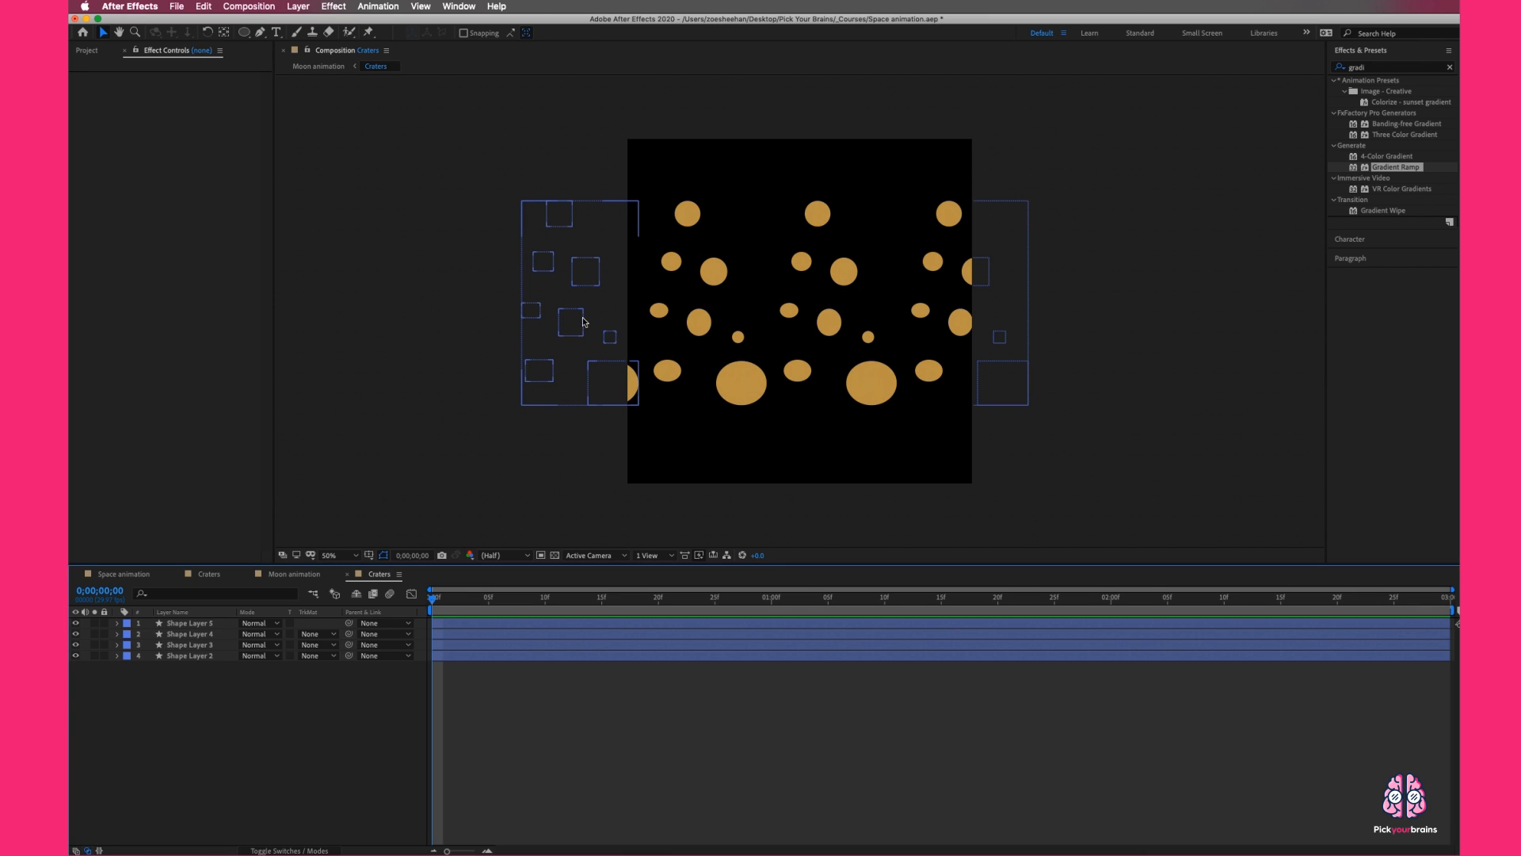
click(256, 7)
click(263, 43)
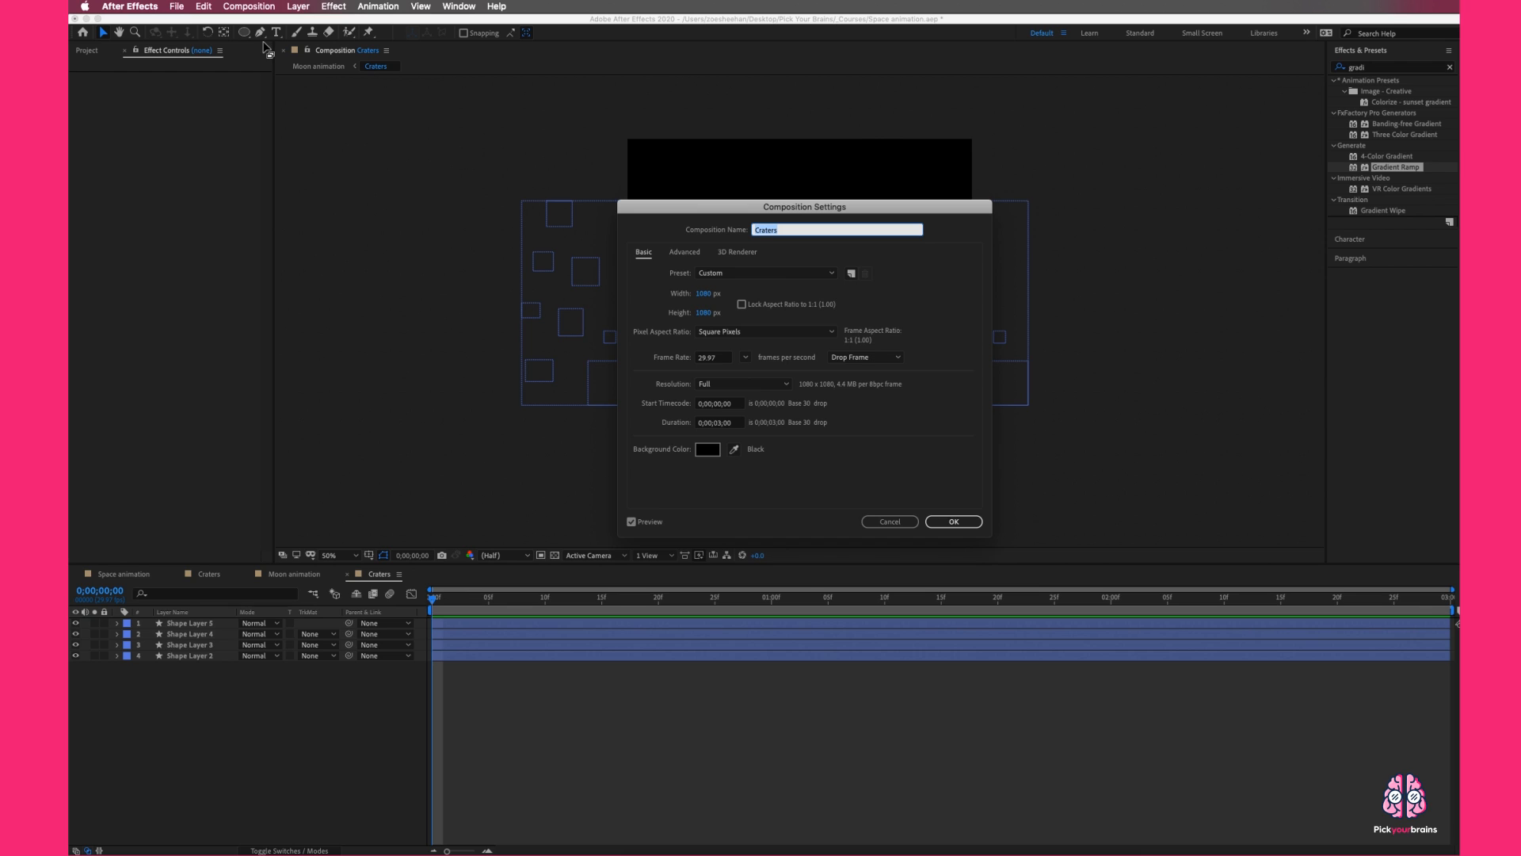
drag(736, 294, 779, 294)
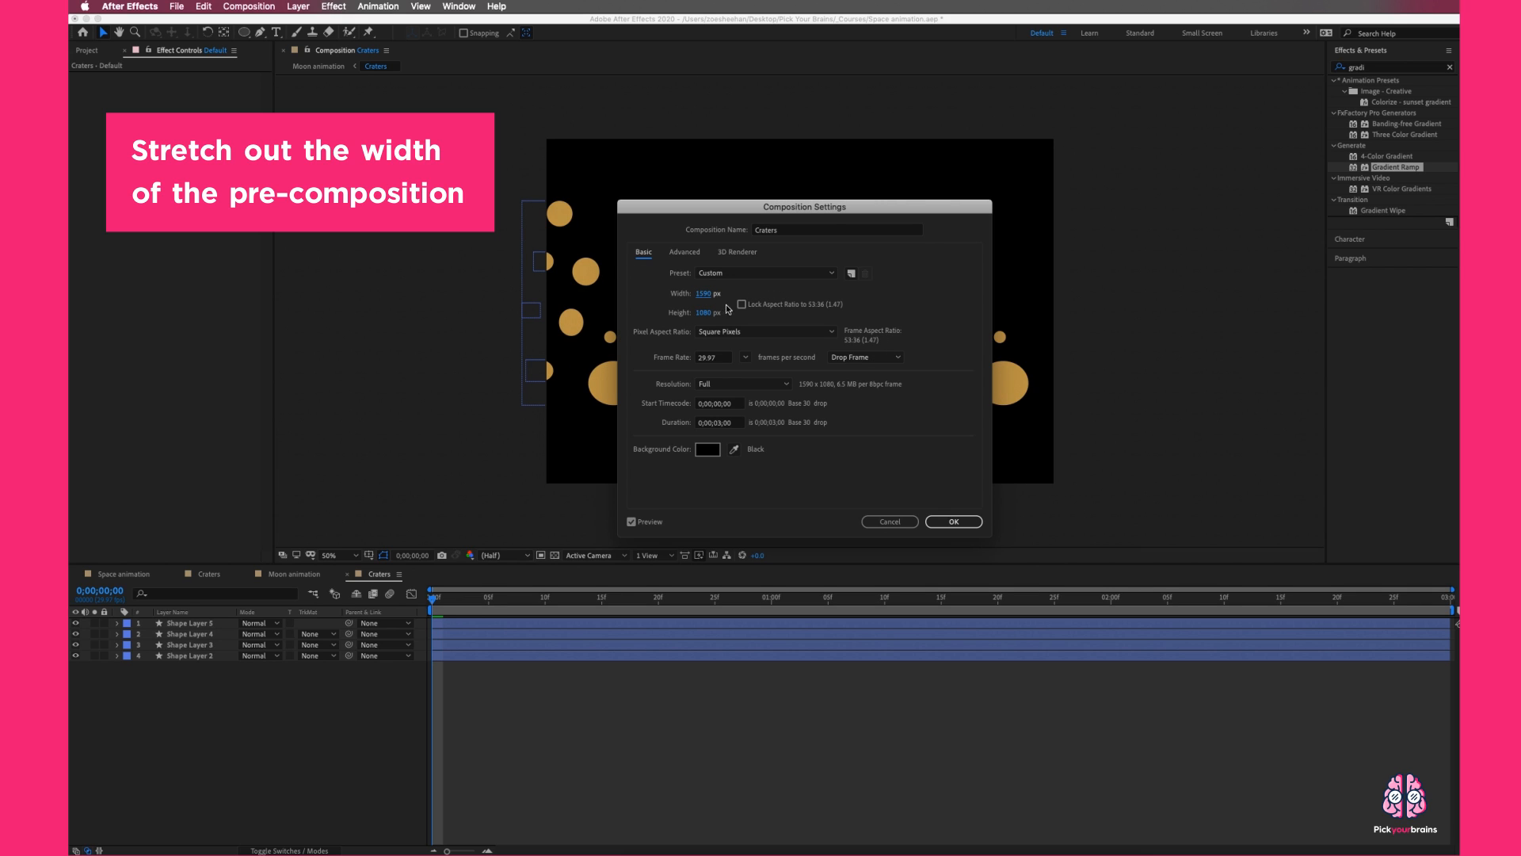
drag(702, 294, 762, 294)
click(953, 522)
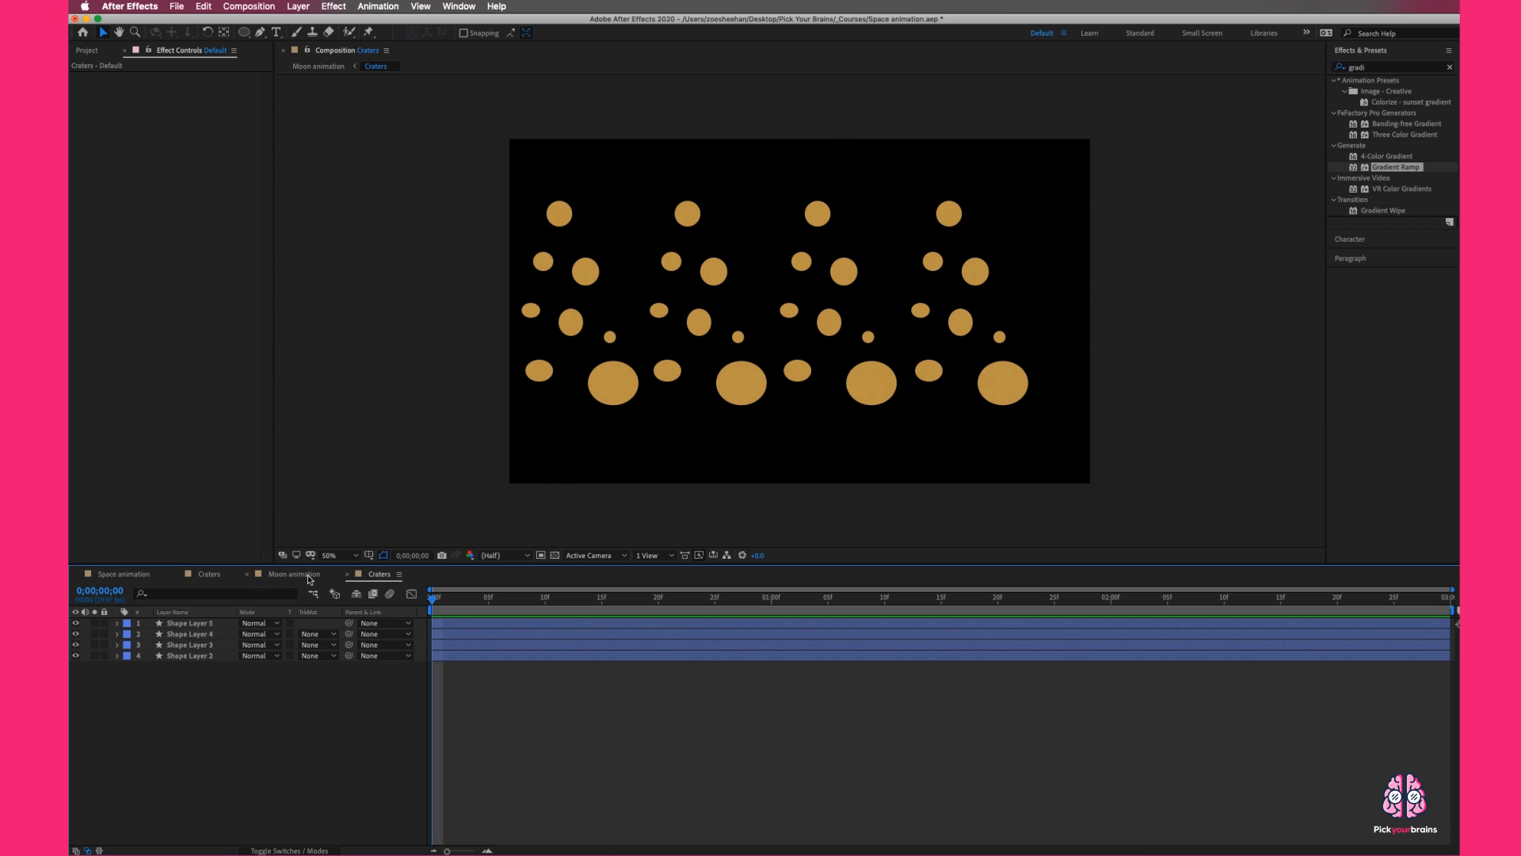
- In Moon animation, keyframe the Craters layer's position at 0;00;00 and shift it horizontally to about 1084, 540
click(320, 68)
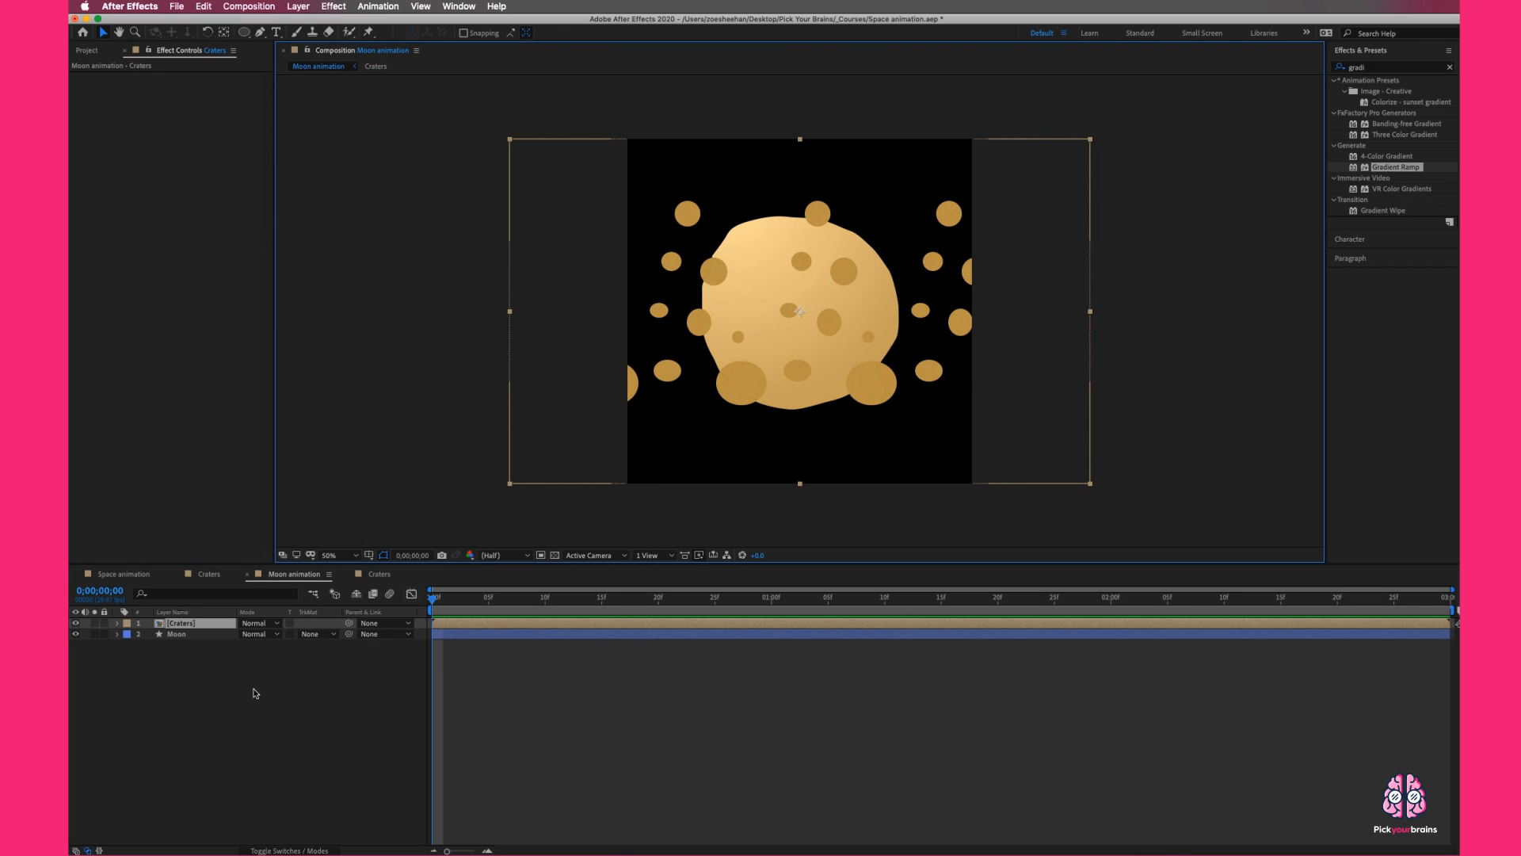
click(188, 626)
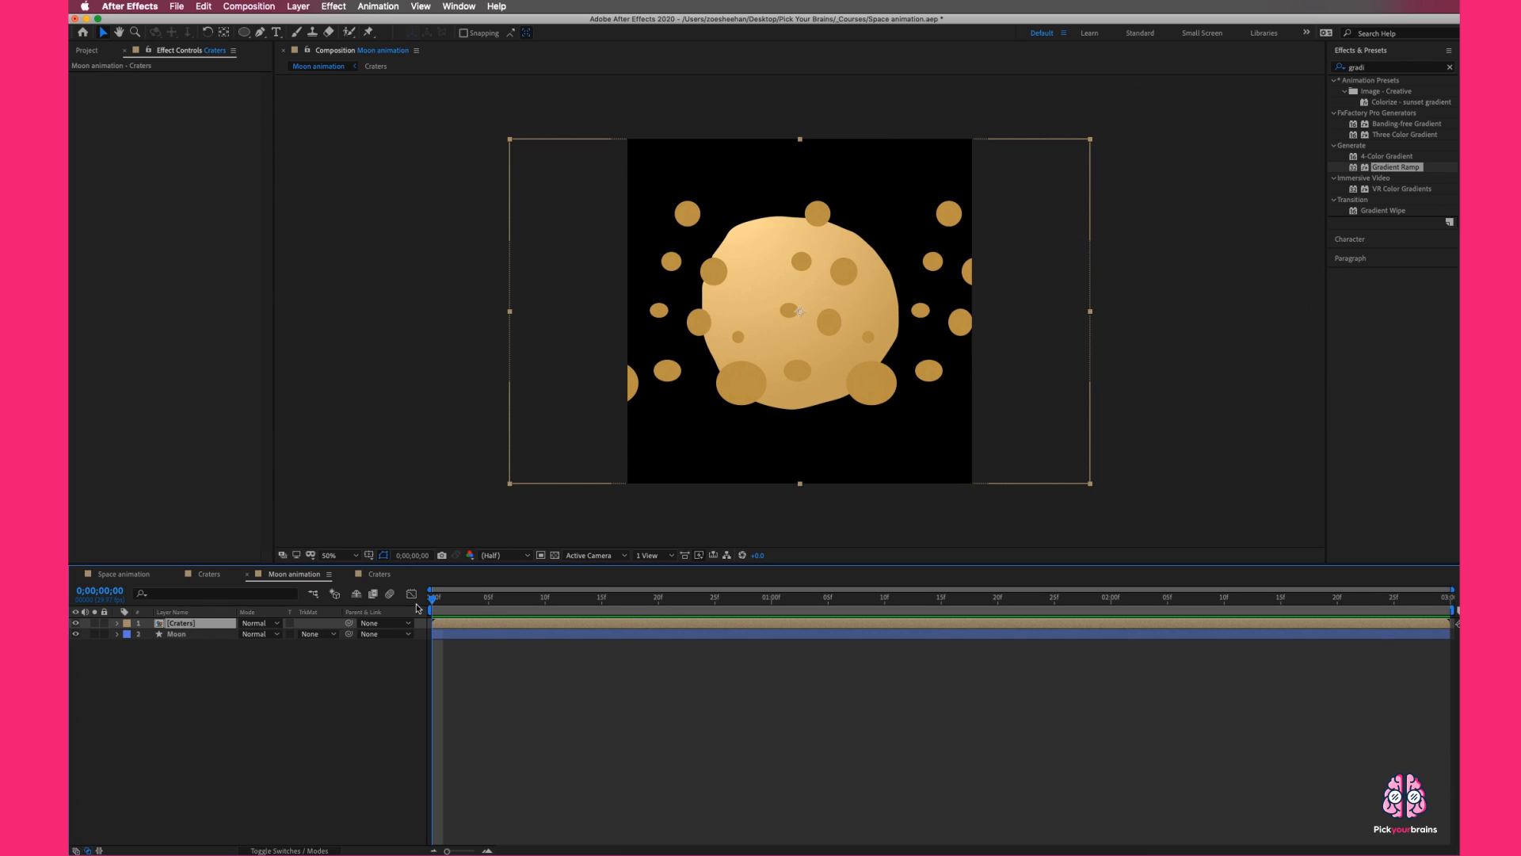
key(p)
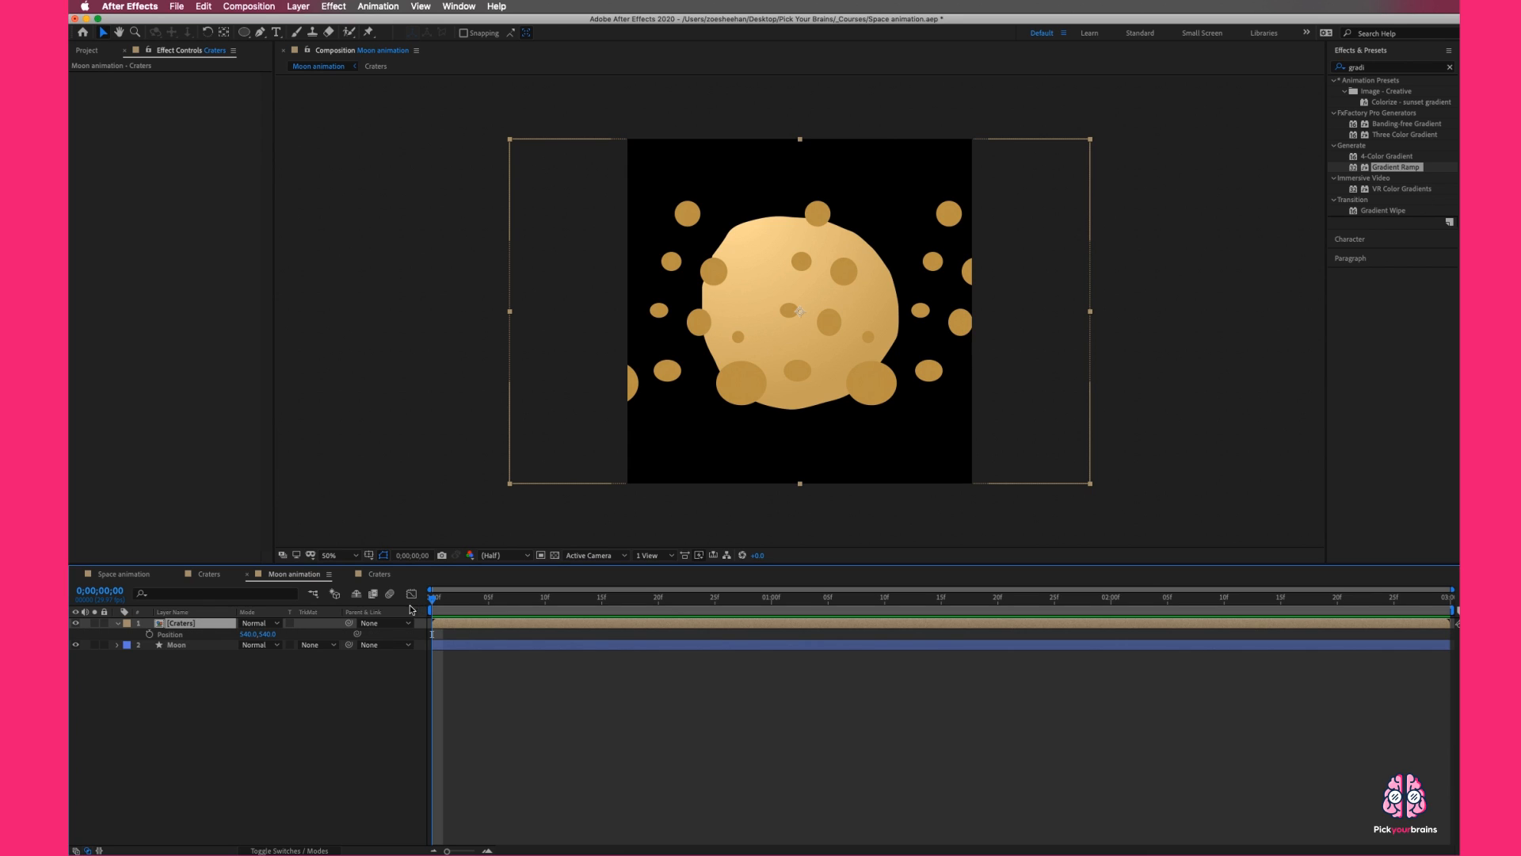
click(119, 625)
click(119, 625)
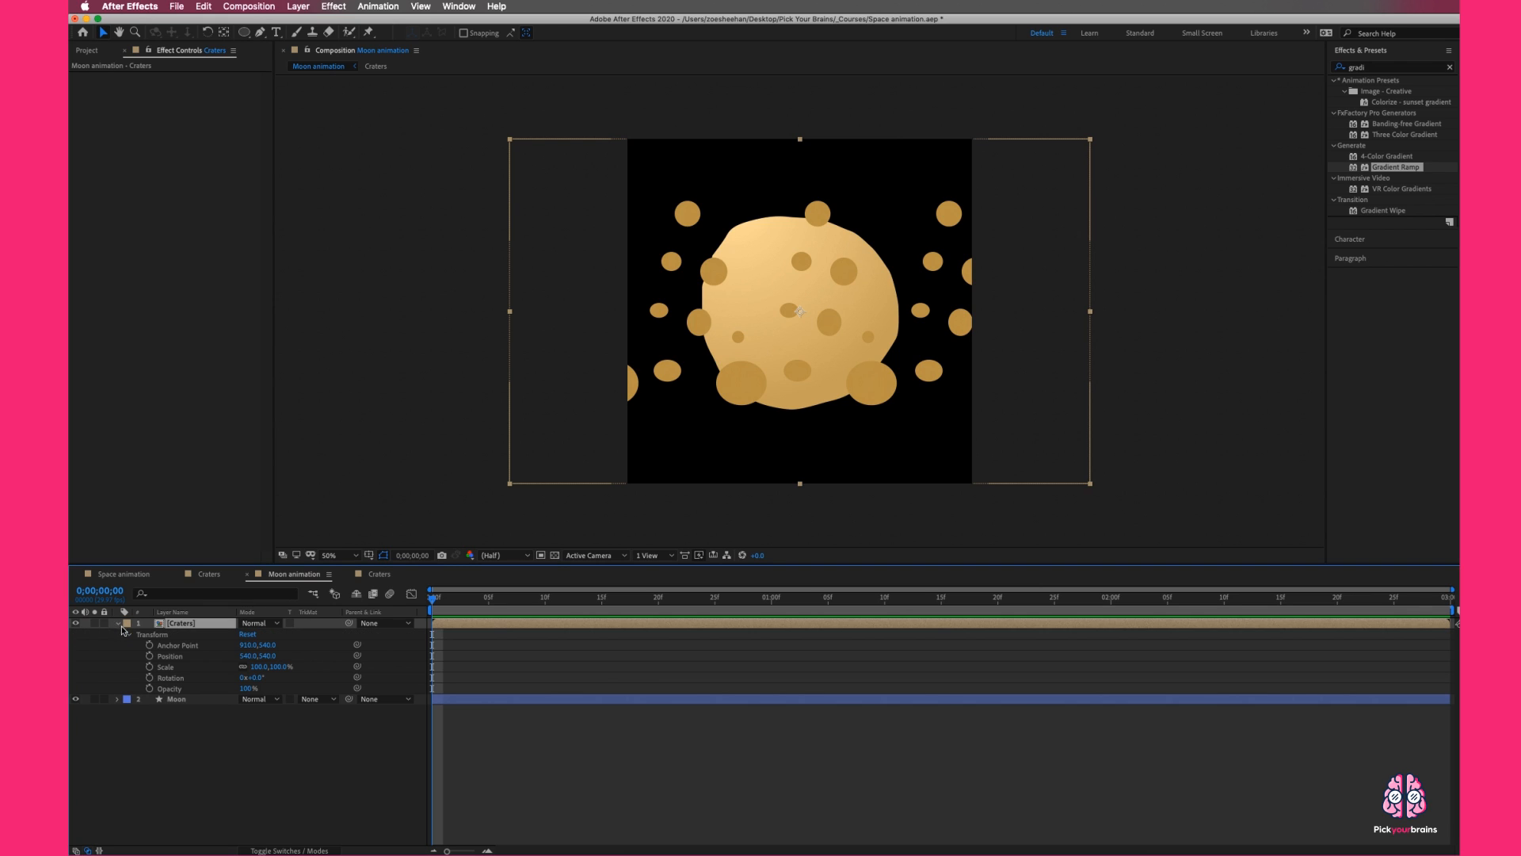
click(150, 656)
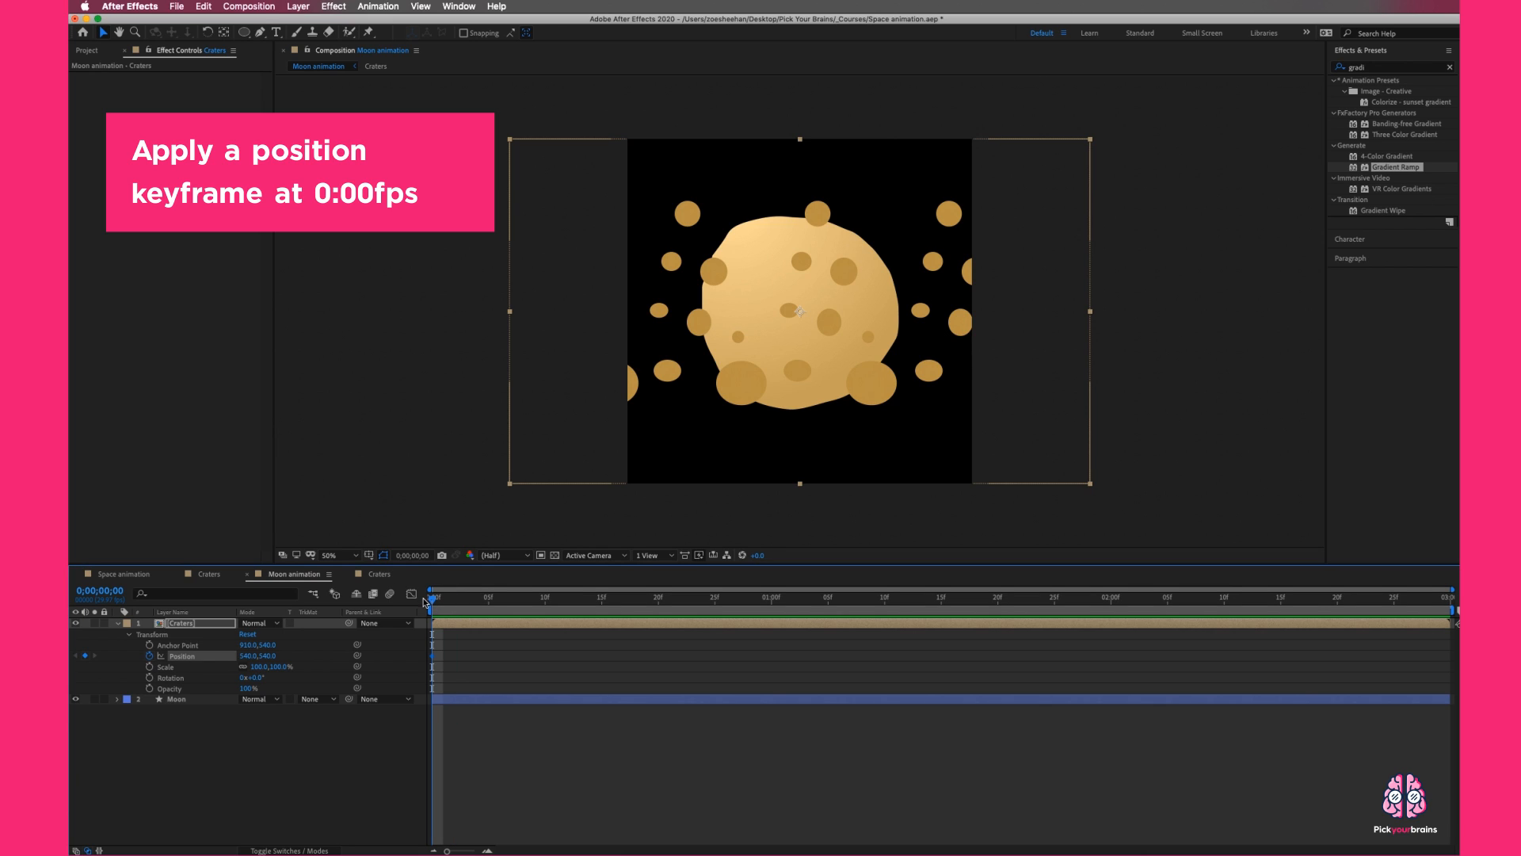
drag(435, 606, 1458, 667)
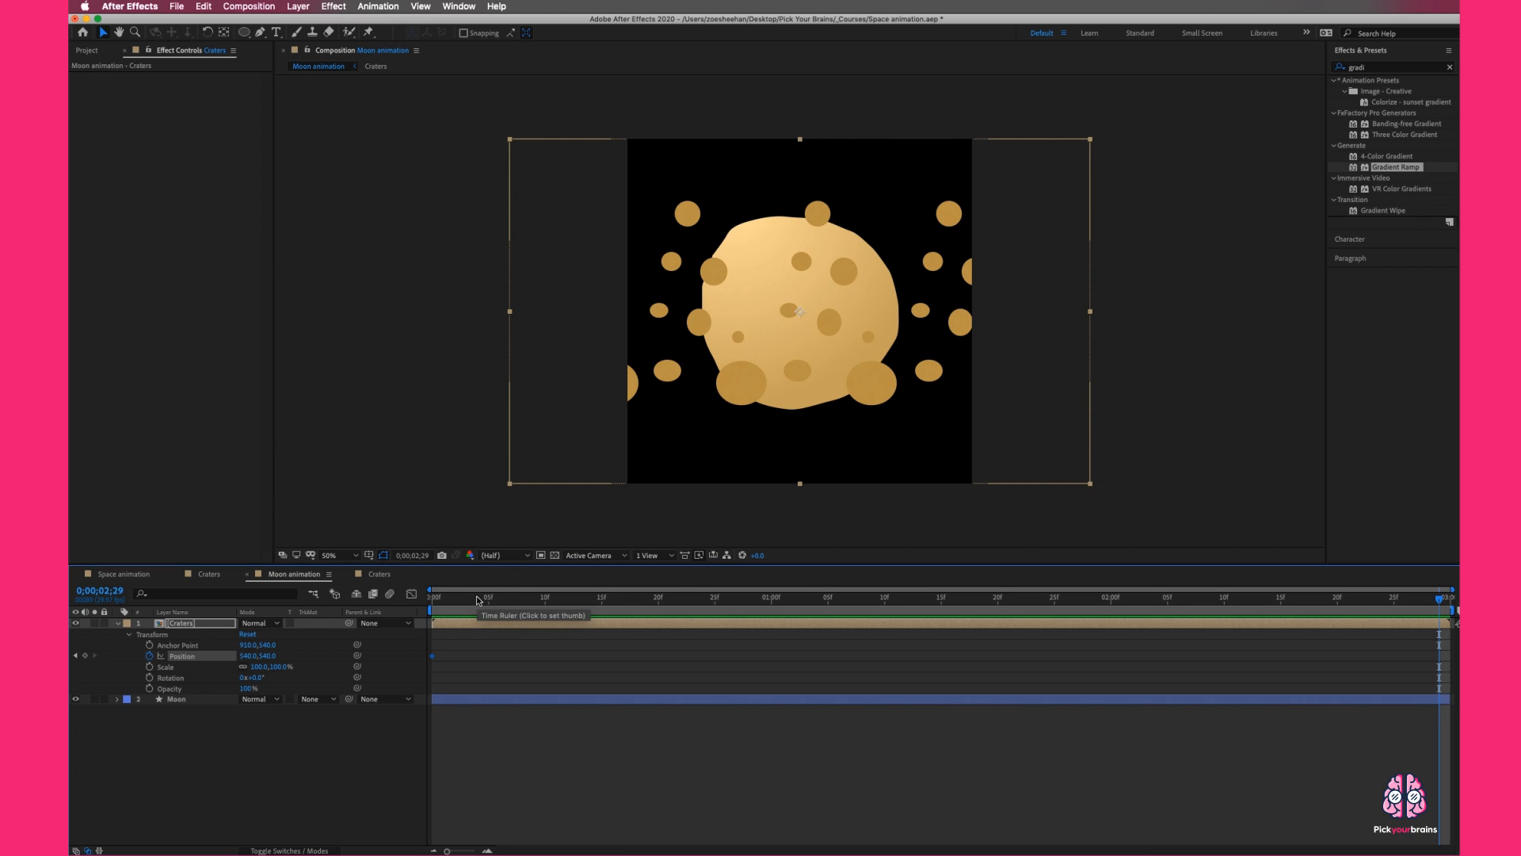
drag(477, 599, 430, 599)
drag(718, 275, 891, 275)
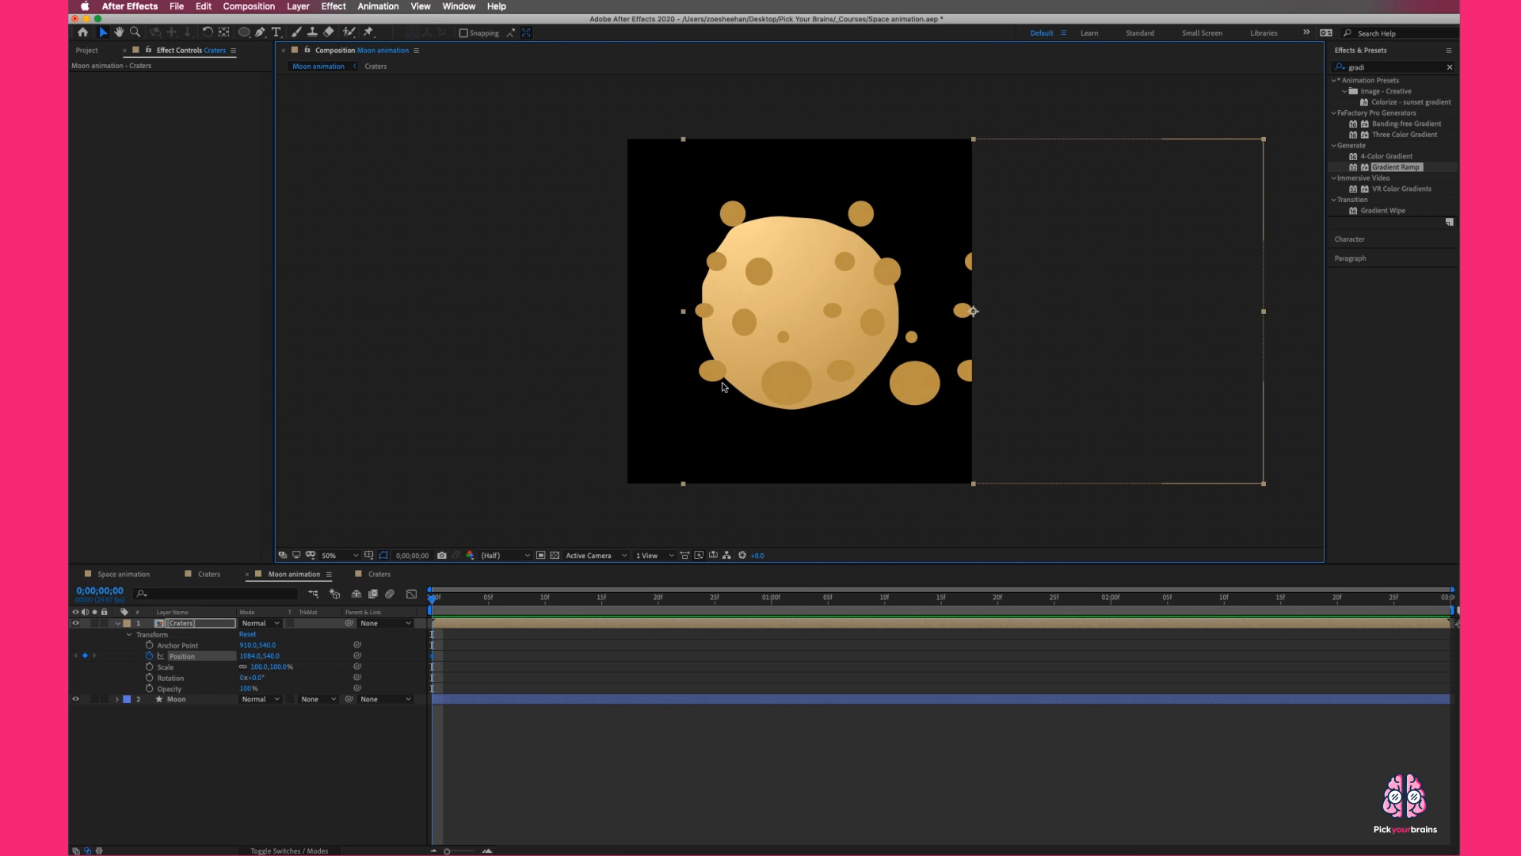
- Add an ending position keyframe for Craters at about 272, 540 and place it at the 3-second mark
drag(432, 598, 1439, 599)
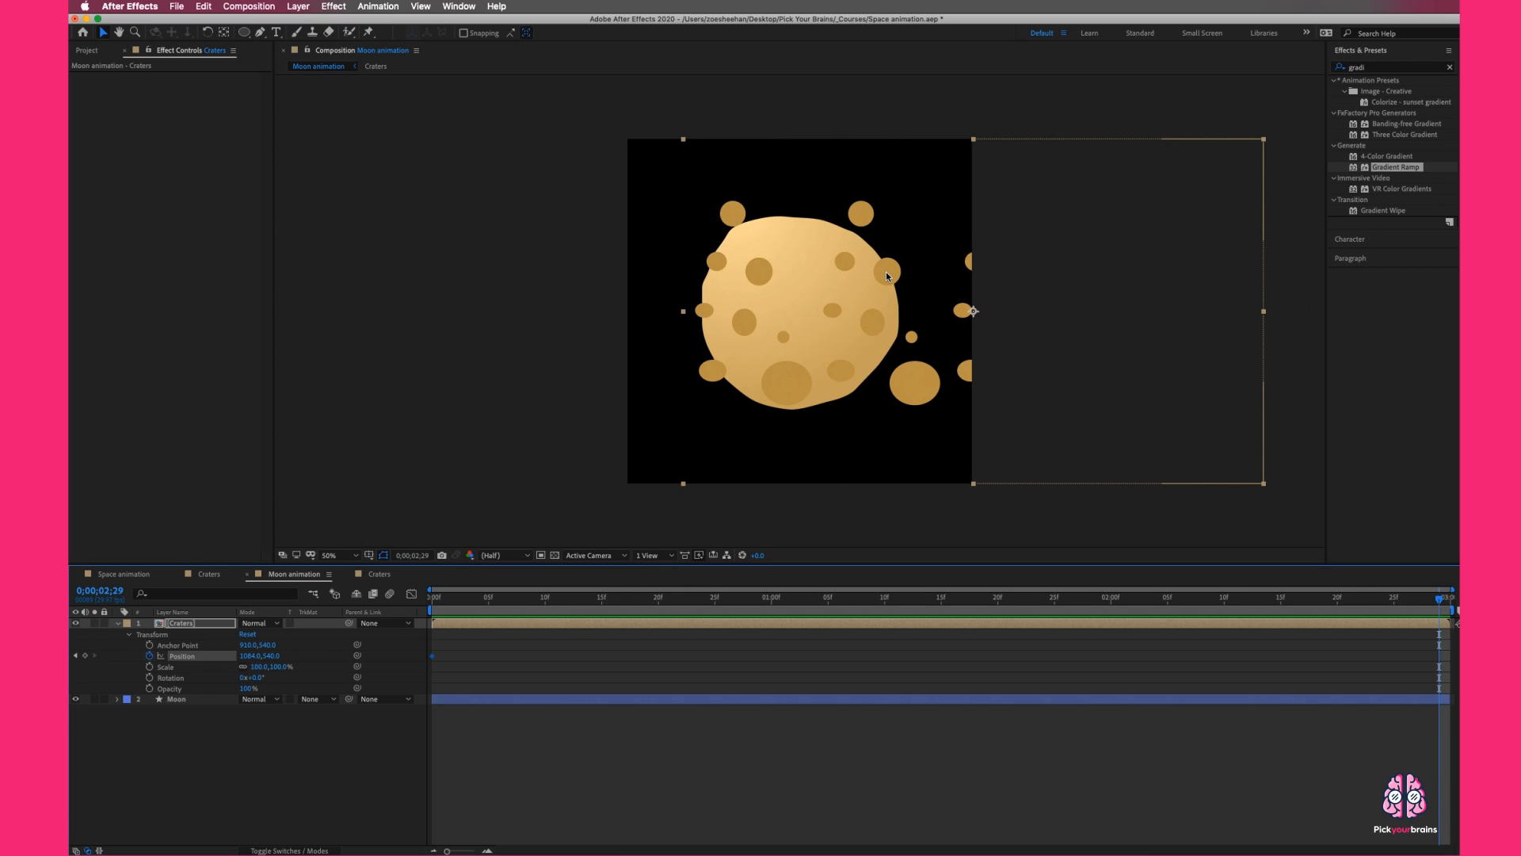
drag(885, 273, 630, 261)
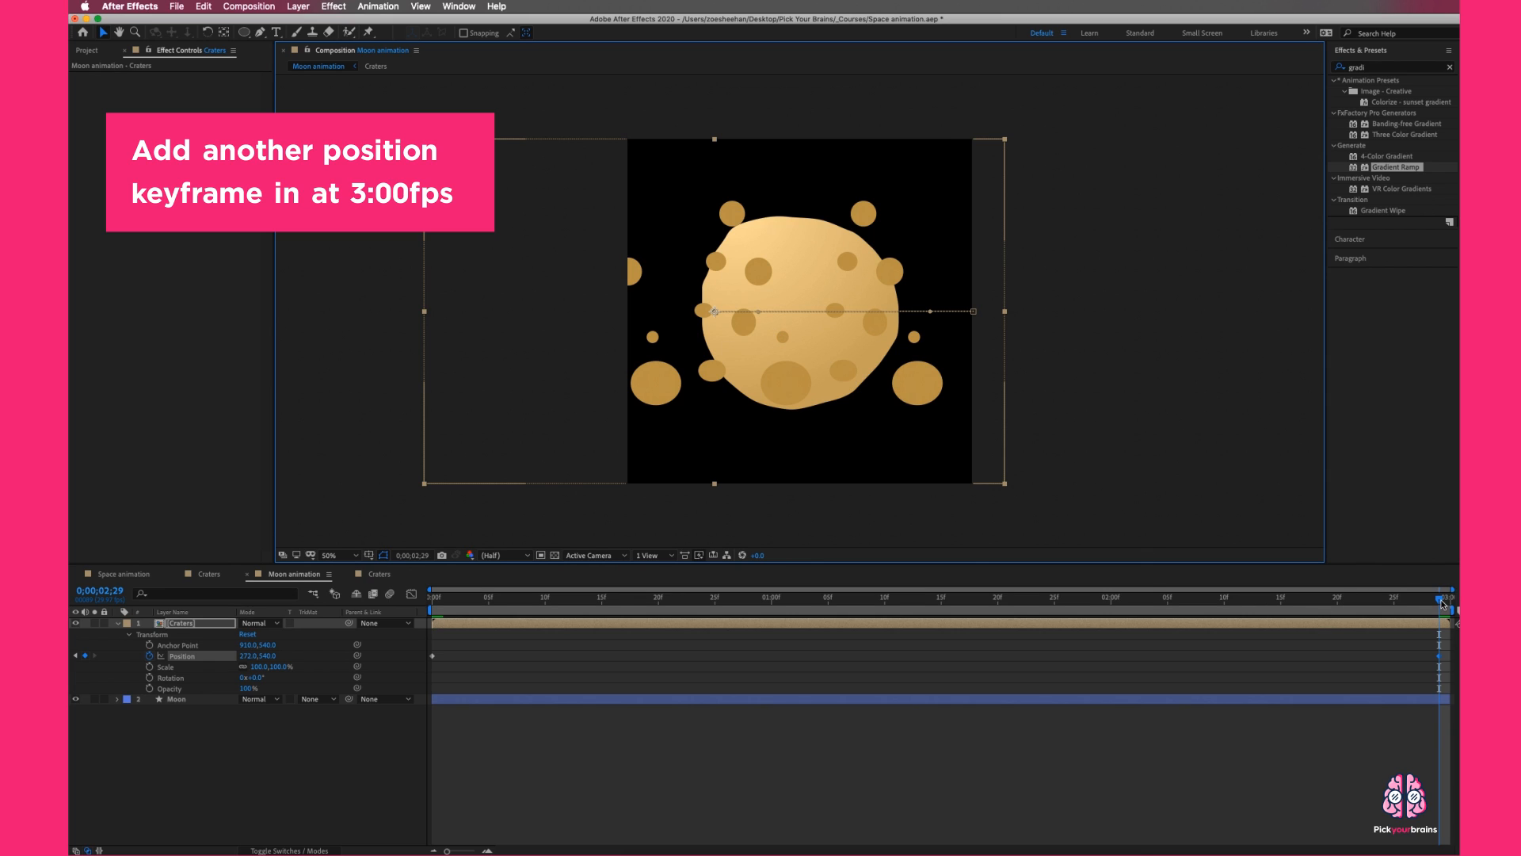
drag(1440, 656, 1450, 656)
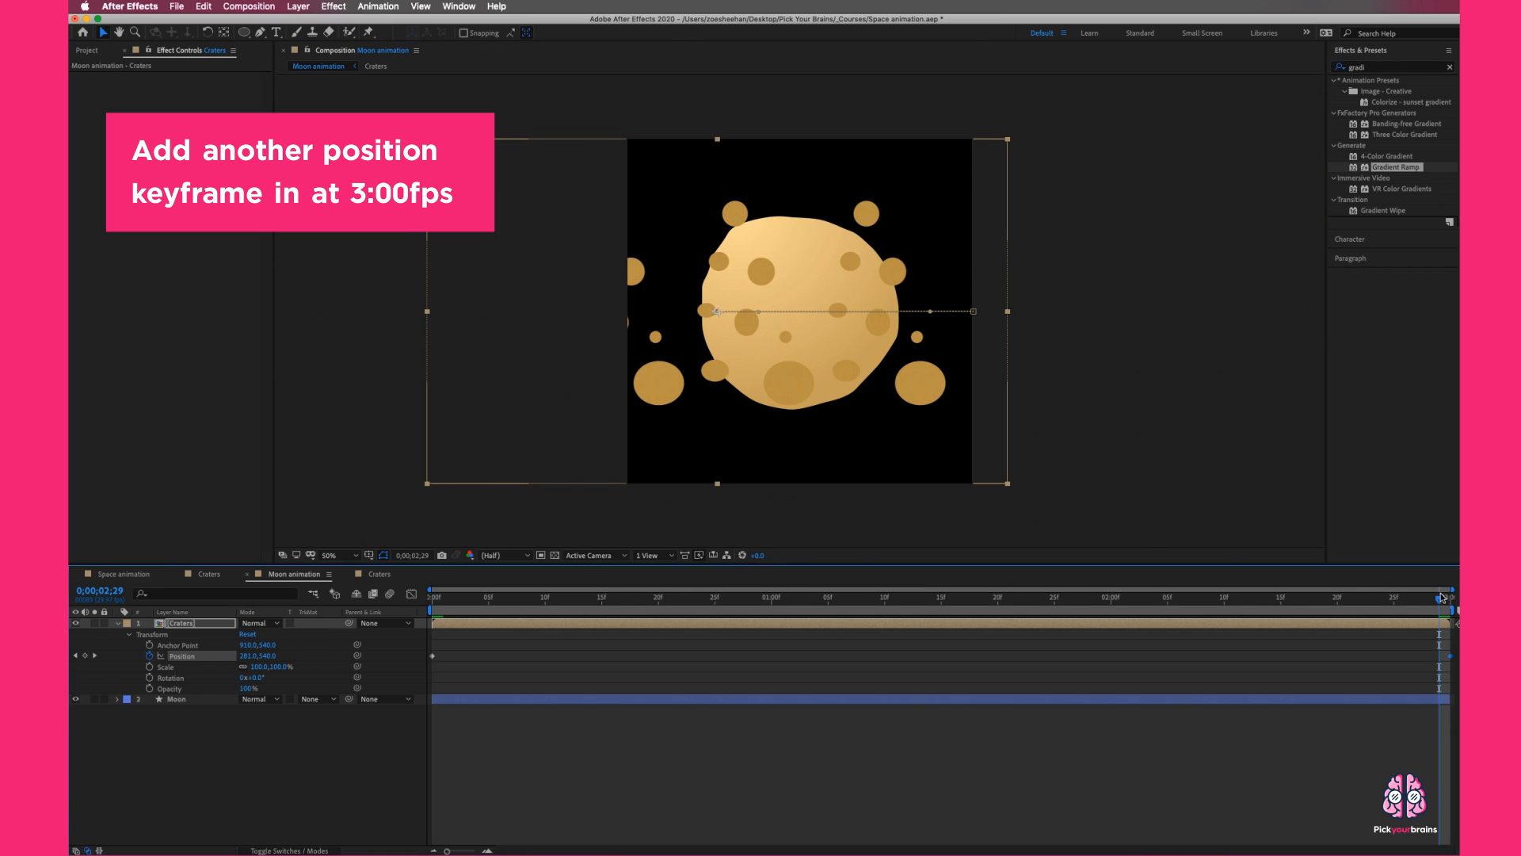
- Preview the crater movement from the start and scrub through the timeline to check it
key(Home)
key(space)
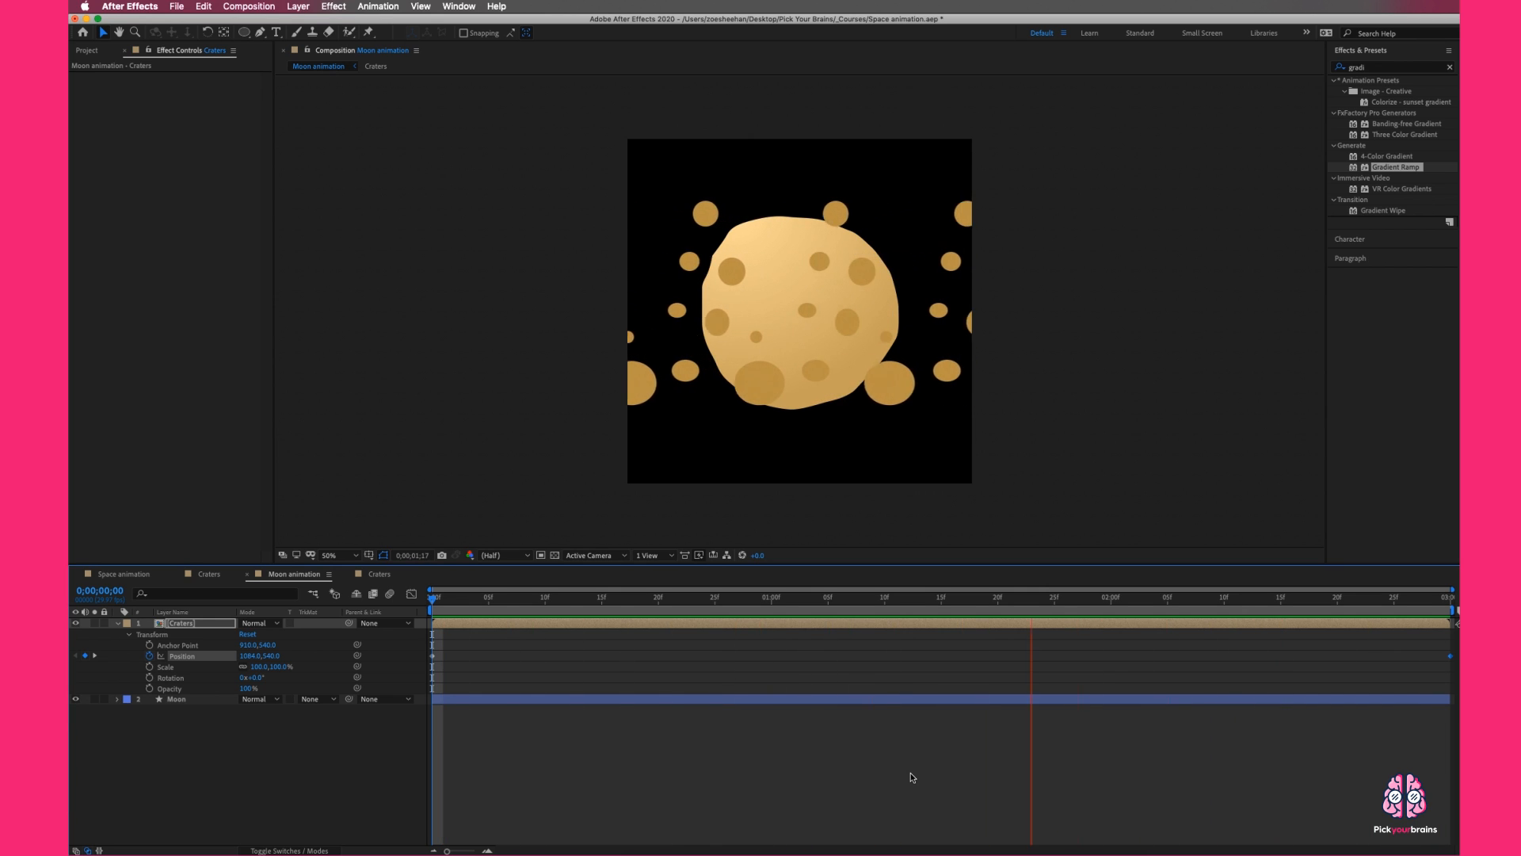
key(space)
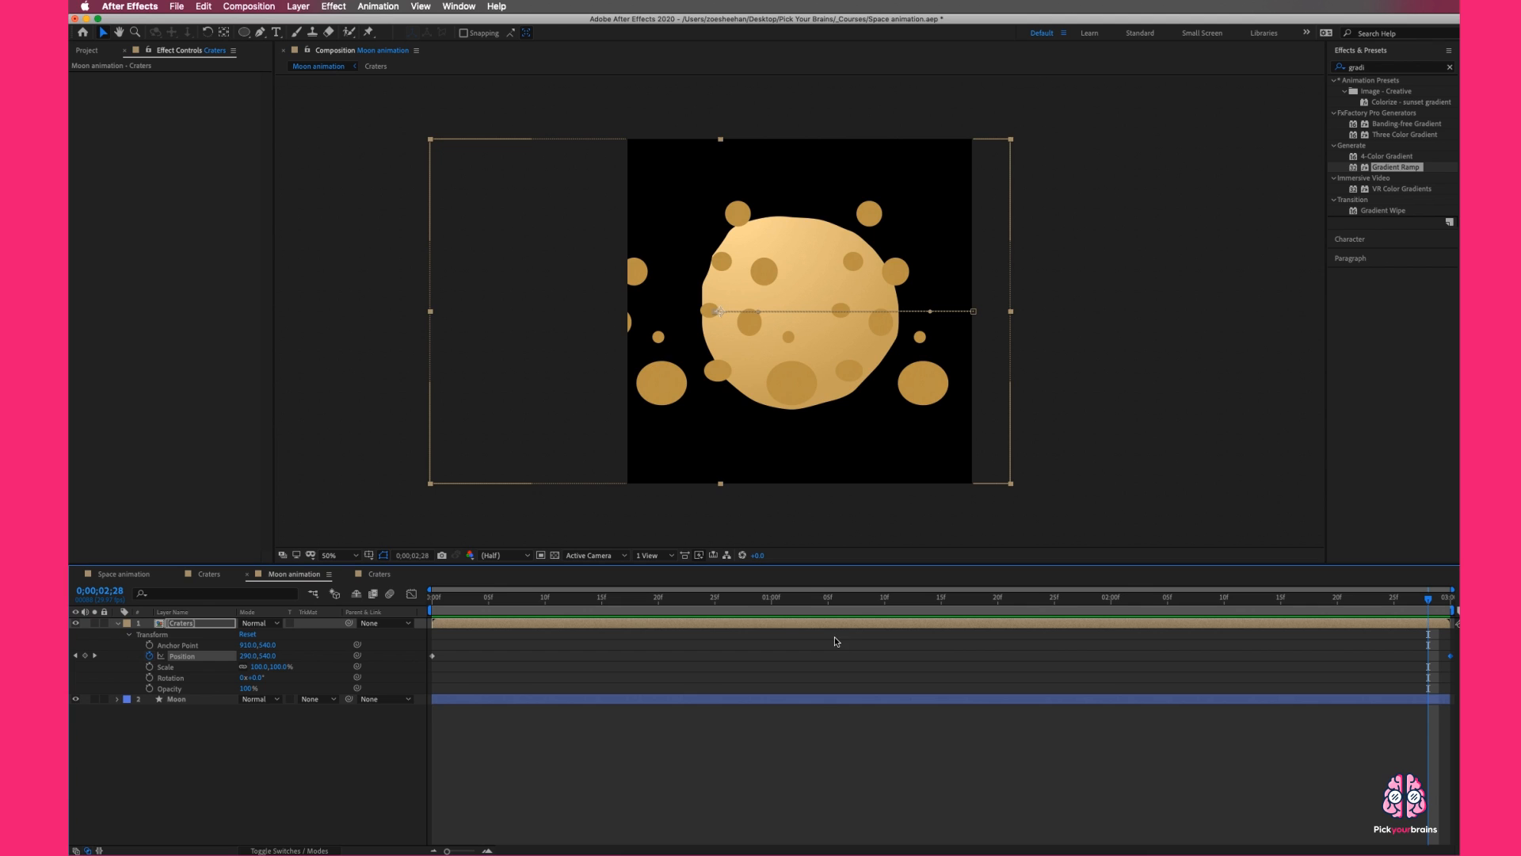
drag(745, 601, 423, 595)
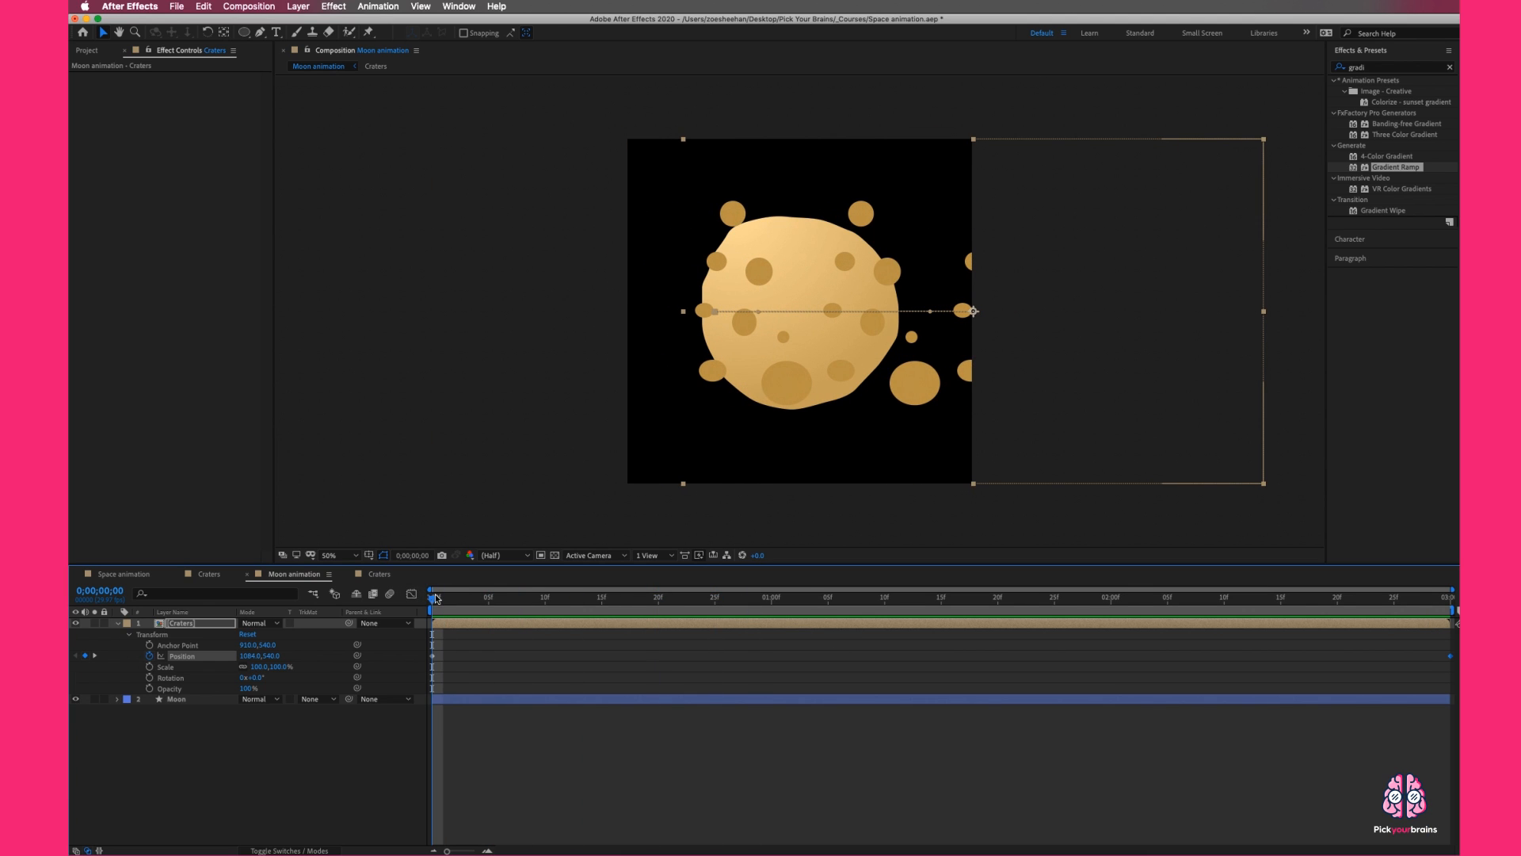
key(space)
drag(543, 608, 1419, 652)
key(Home)
- Duplicate the Moon layer and place the copy above the Craters layer
click(196, 623)
click(119, 624)
click(184, 635)
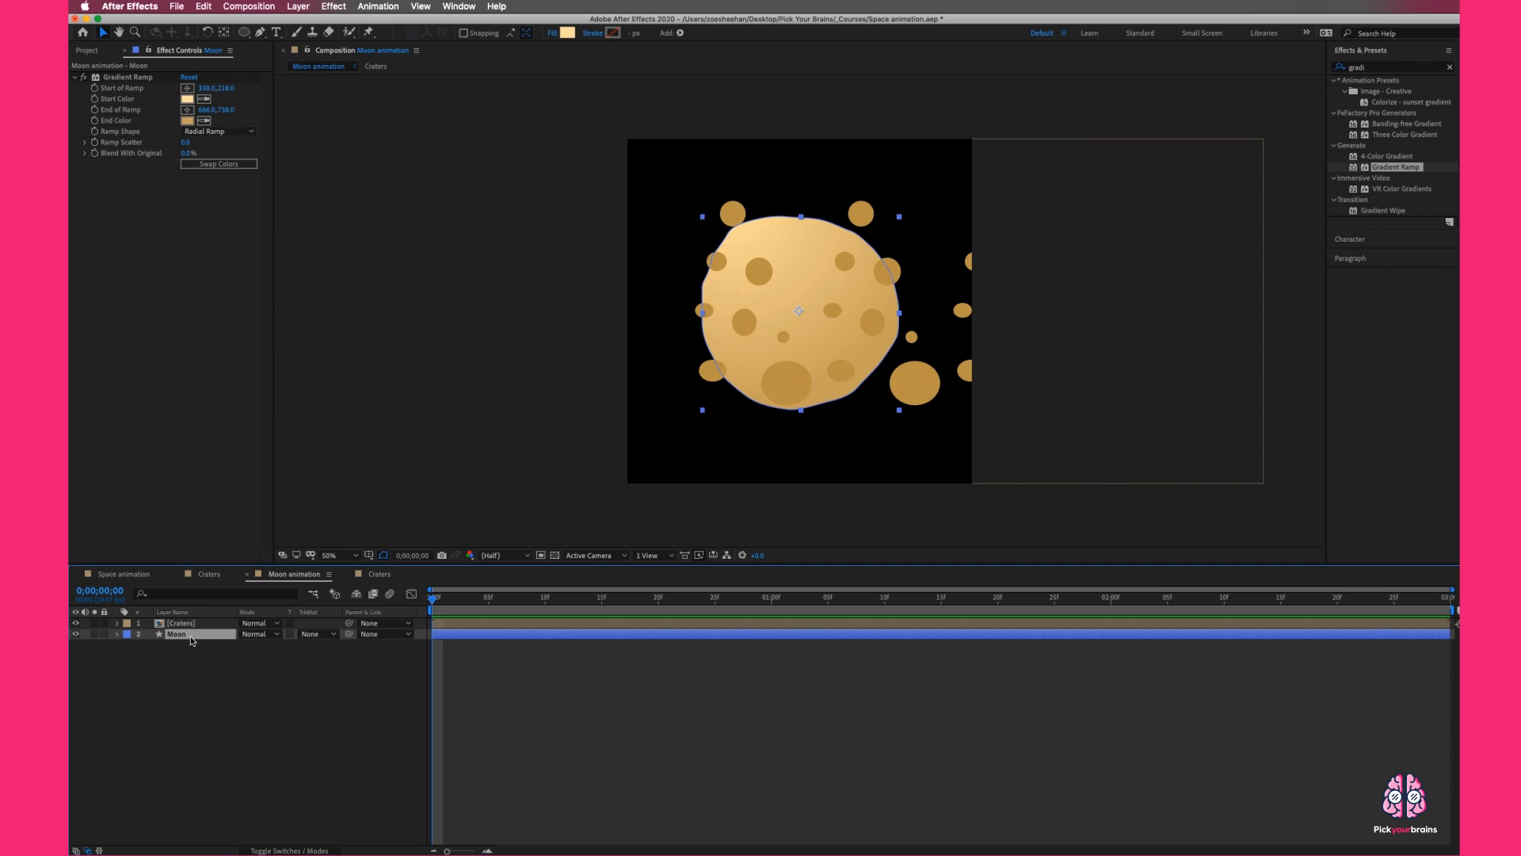
key(super+d)
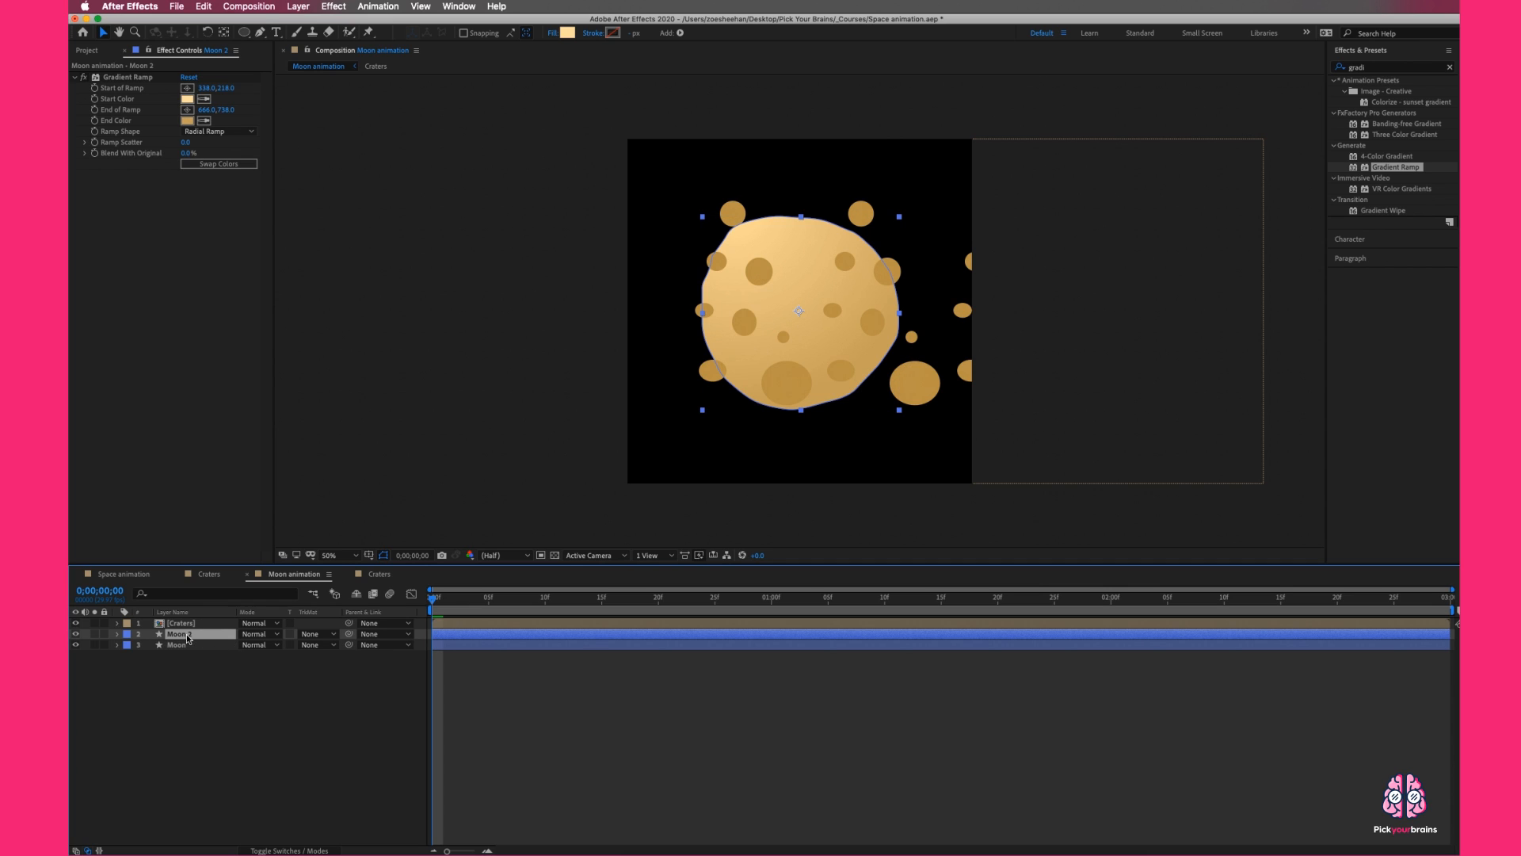
drag(187, 639, 190, 630)
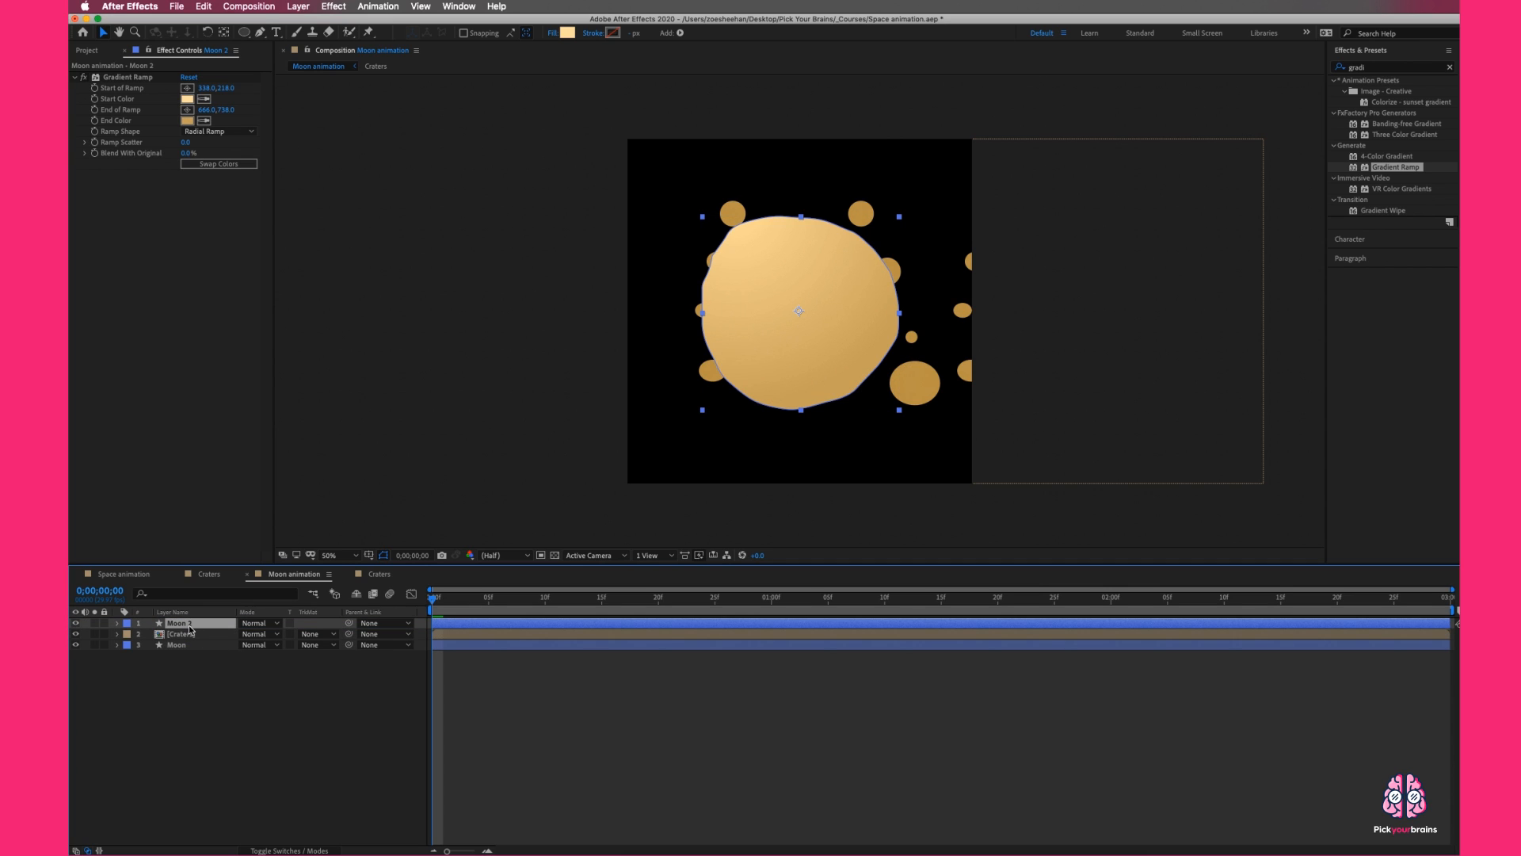
- Set the Craters layer's track matte to Alpha Matte "Moon 2"
click(187, 633)
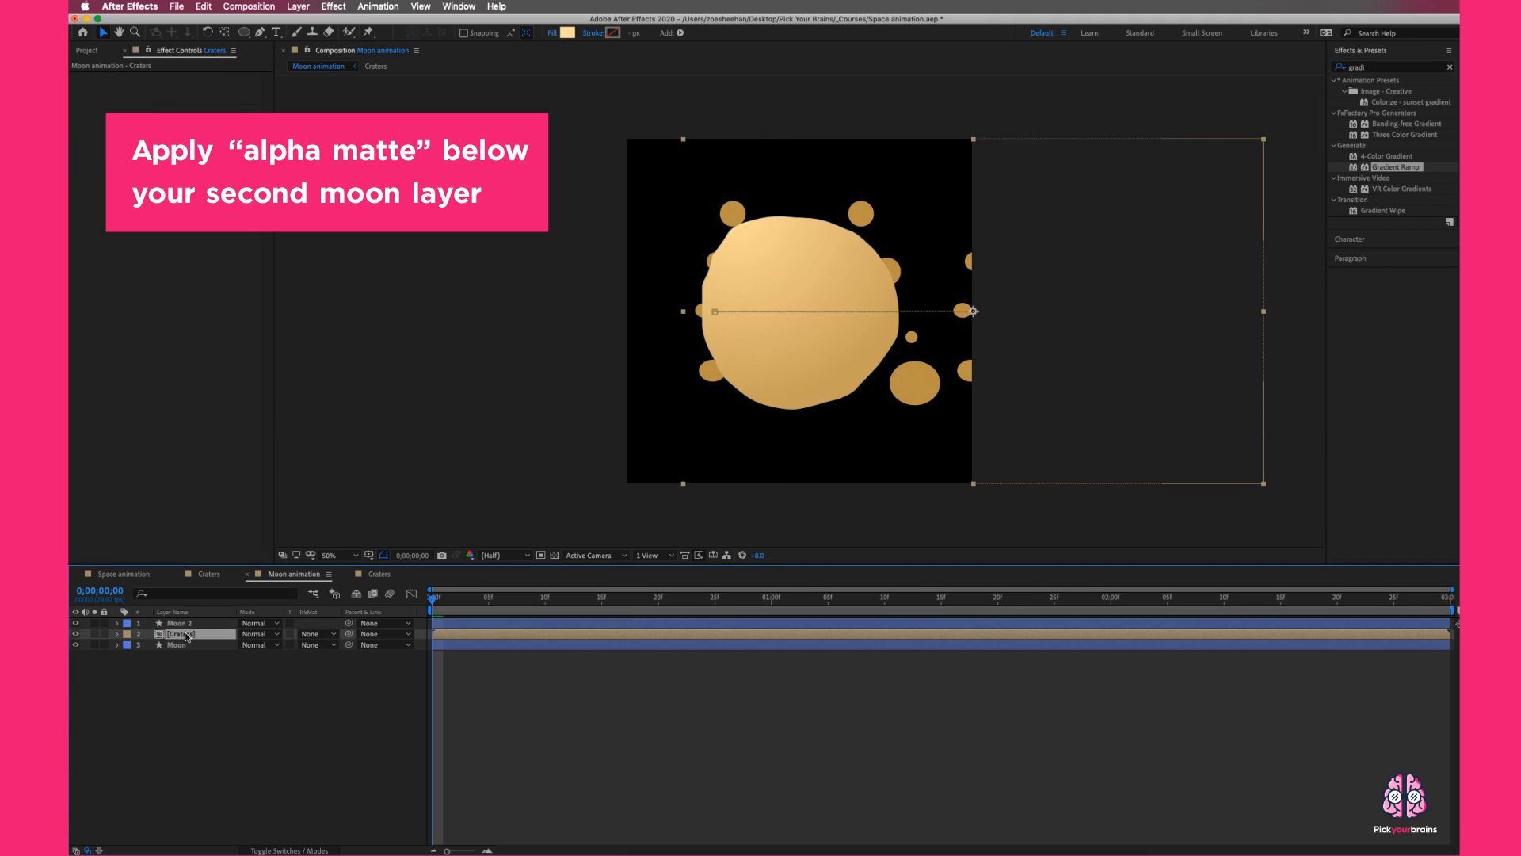
click(312, 634)
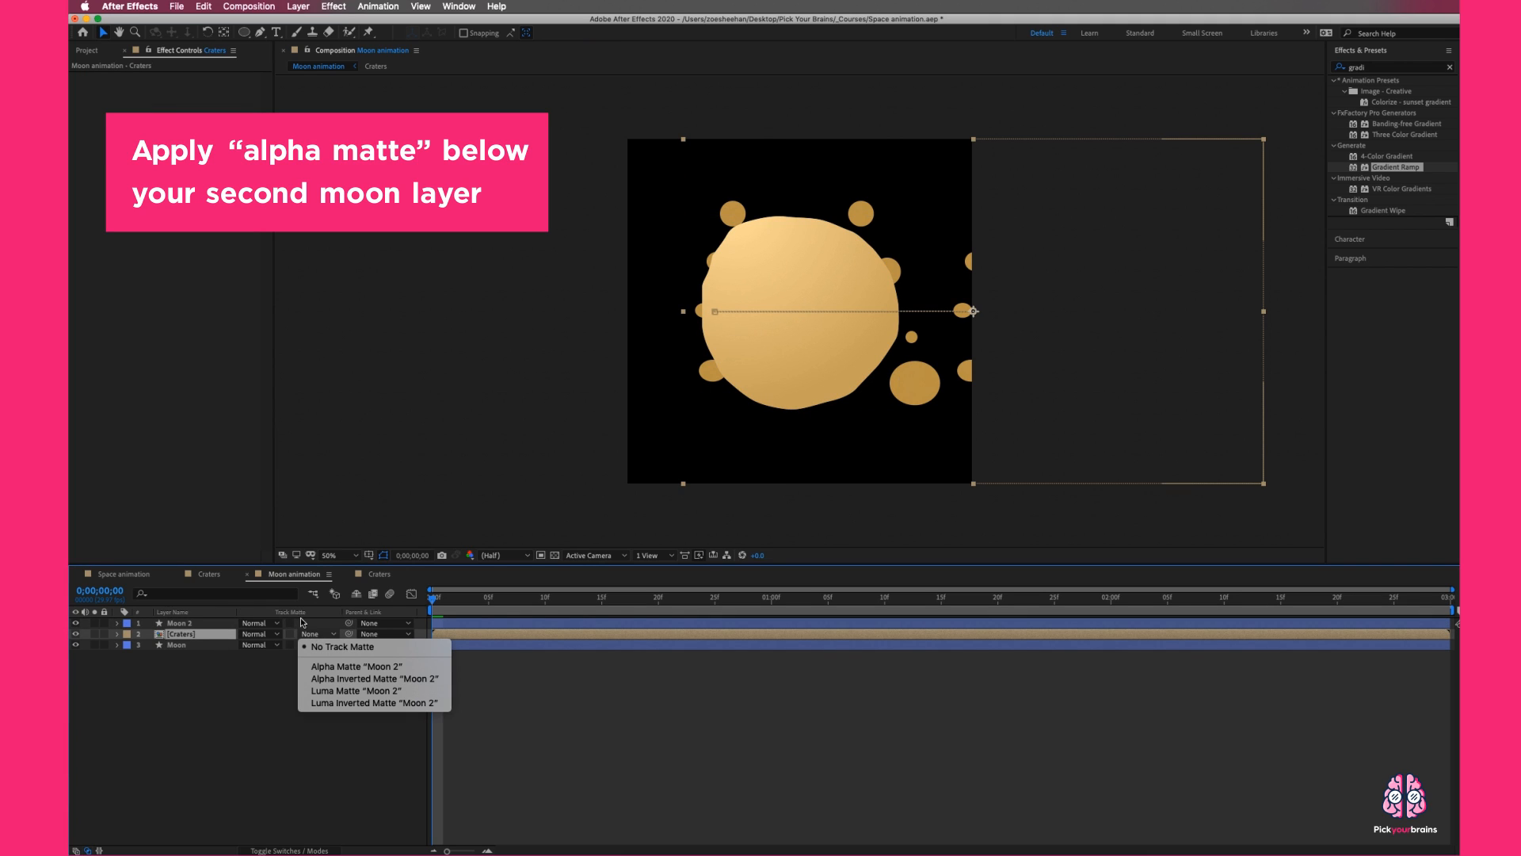
click(350, 668)
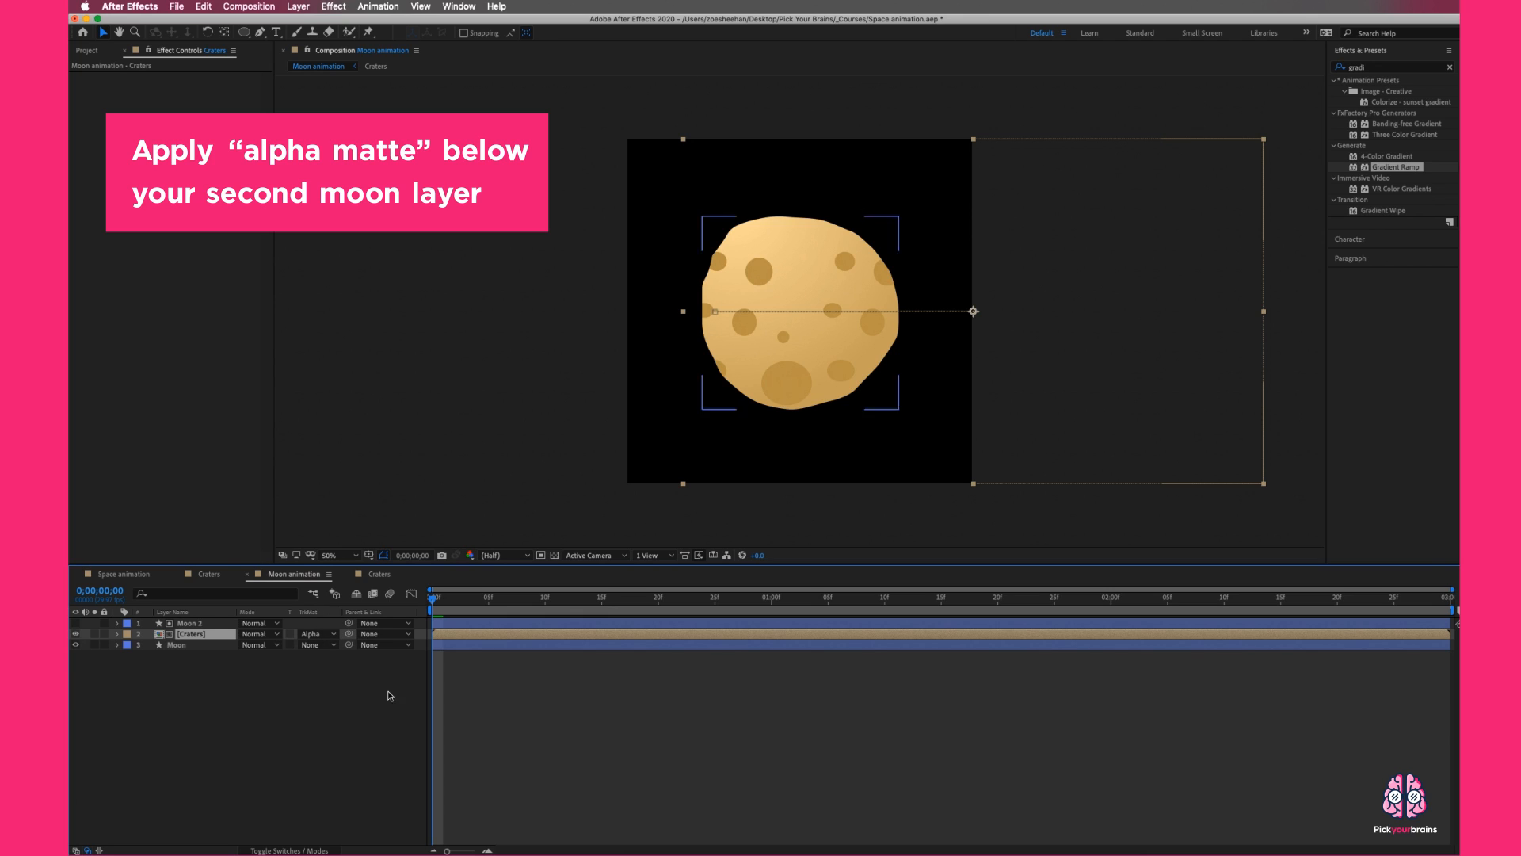
click(287, 850)
click(287, 850)
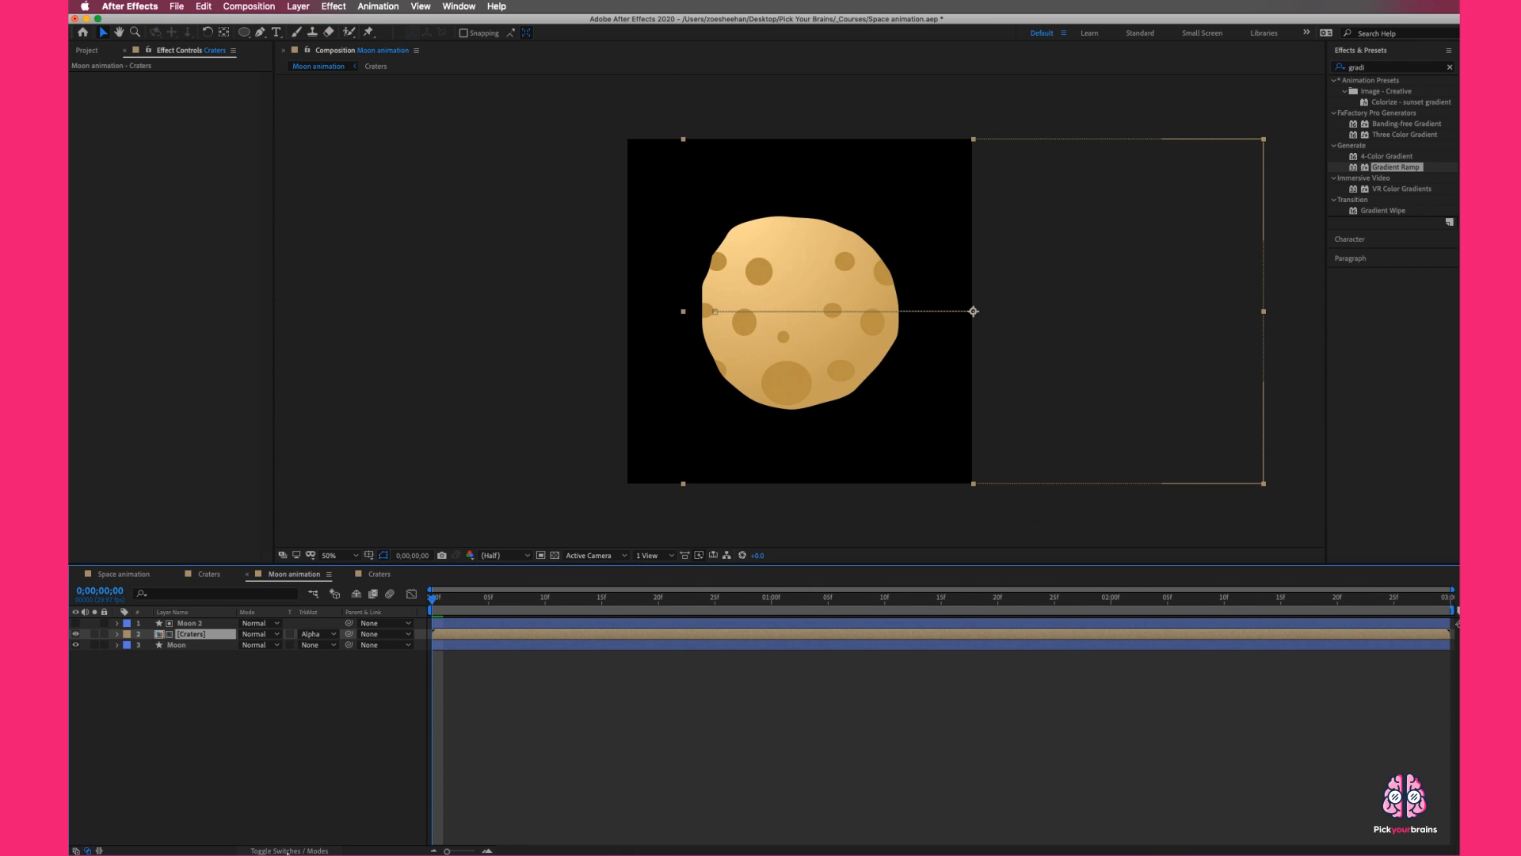
- Toggle the Moon 2 layer's visibility on and back off, and preview the matted crater animation
click(189, 624)
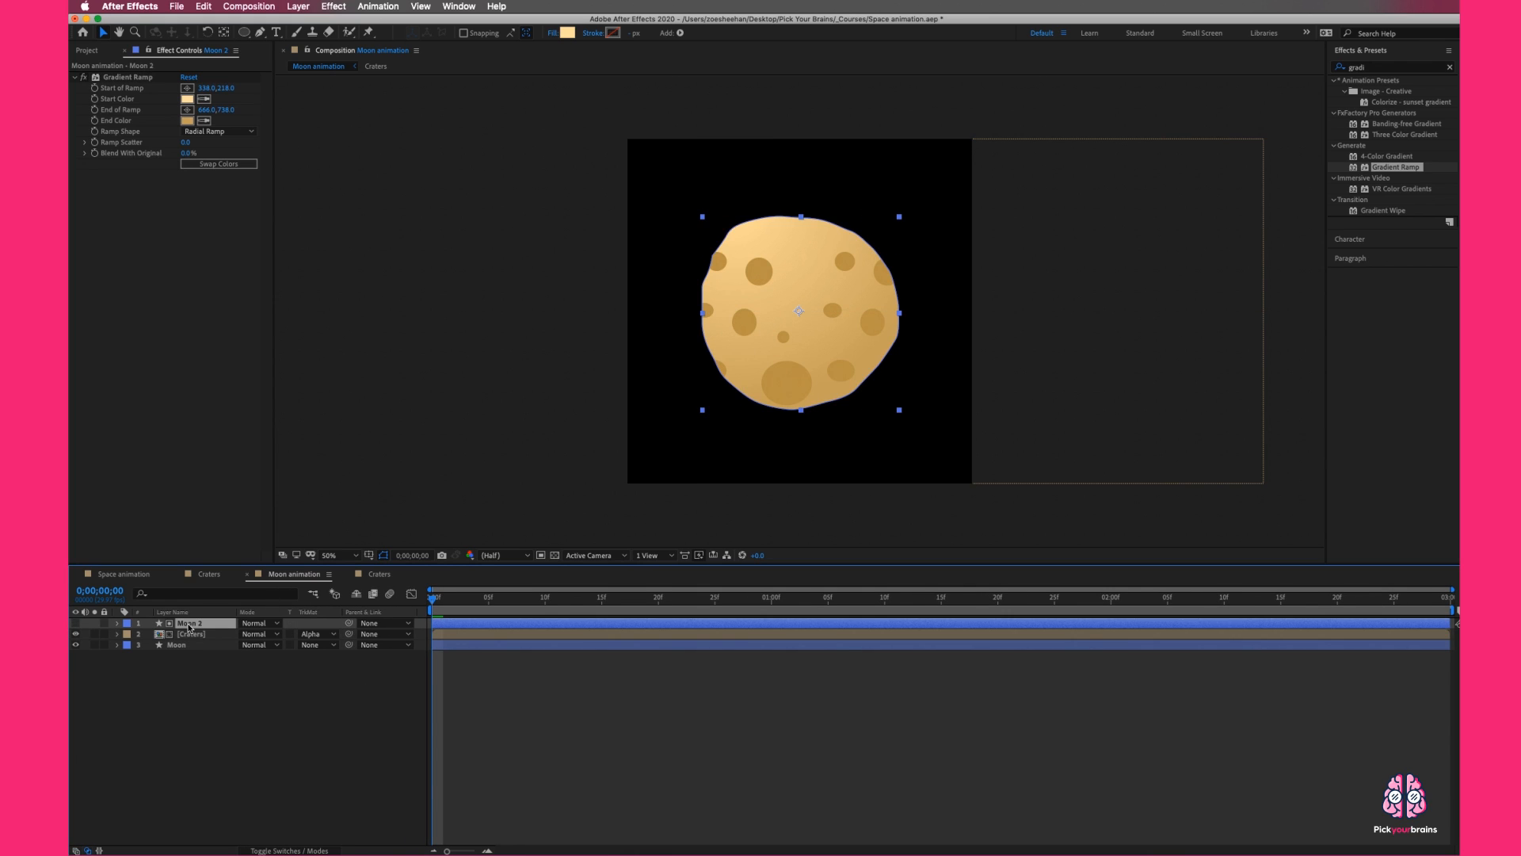
click(76, 627)
click(76, 623)
click(198, 634)
click(500, 663)
key(space)
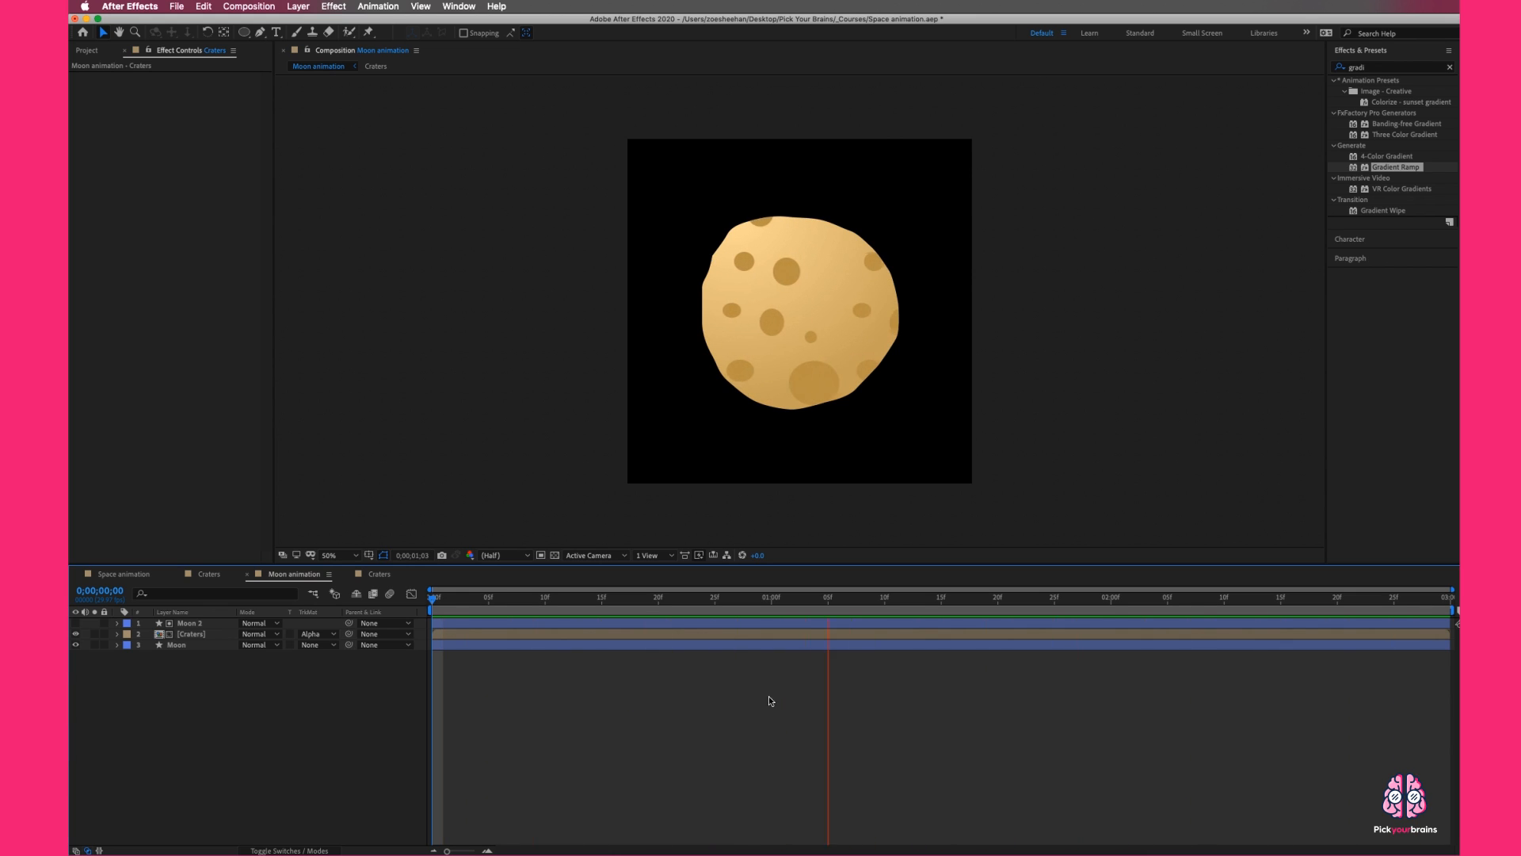
key(space)
drag(1057, 600, 421, 608)
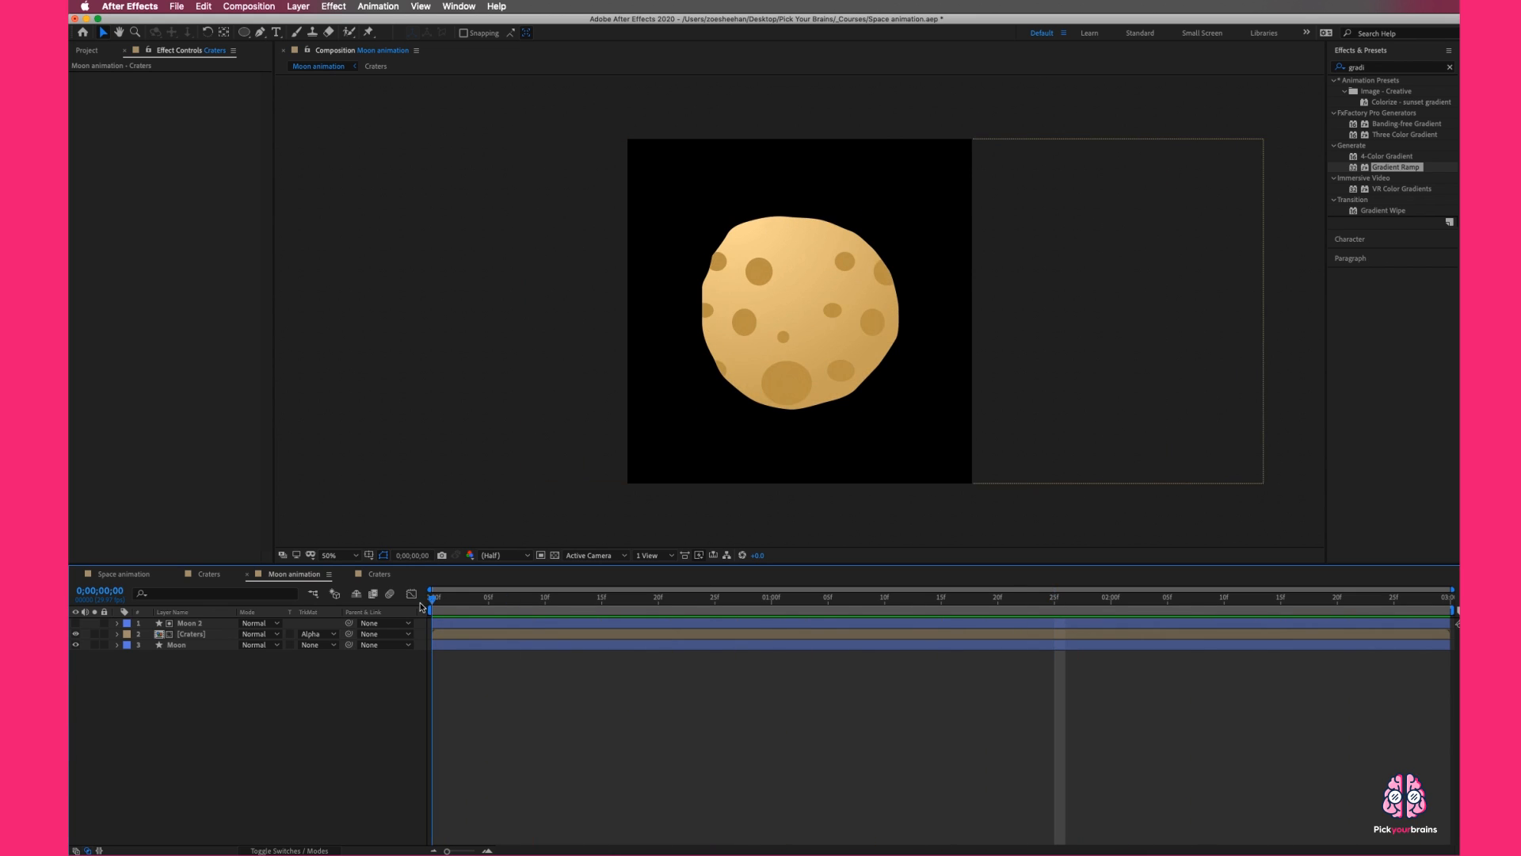
- Find the Fill effect and apply it to the Craters layer
click(220, 637)
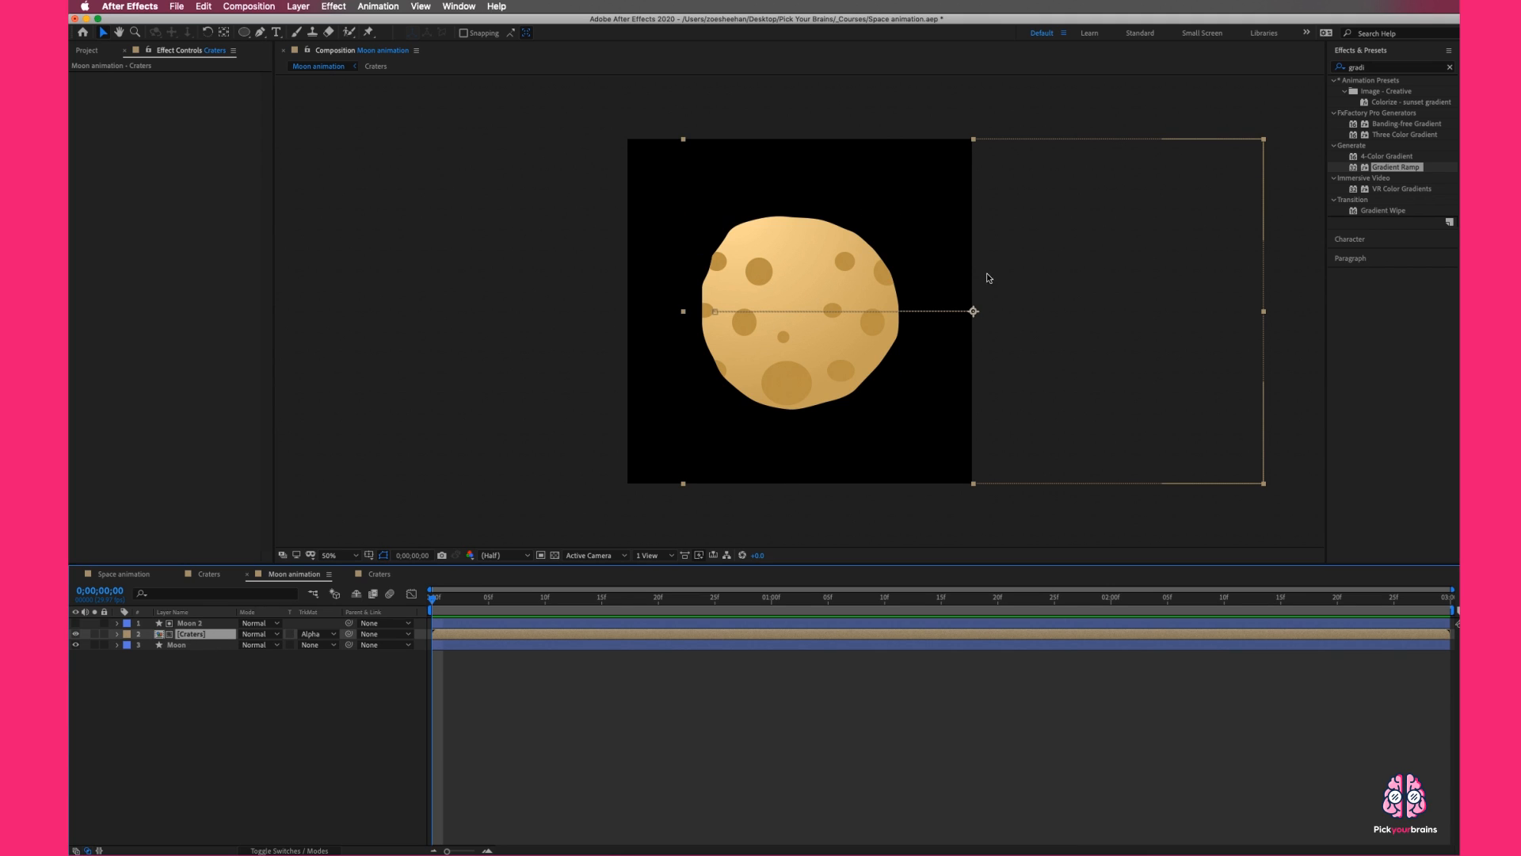
click(1389, 71)
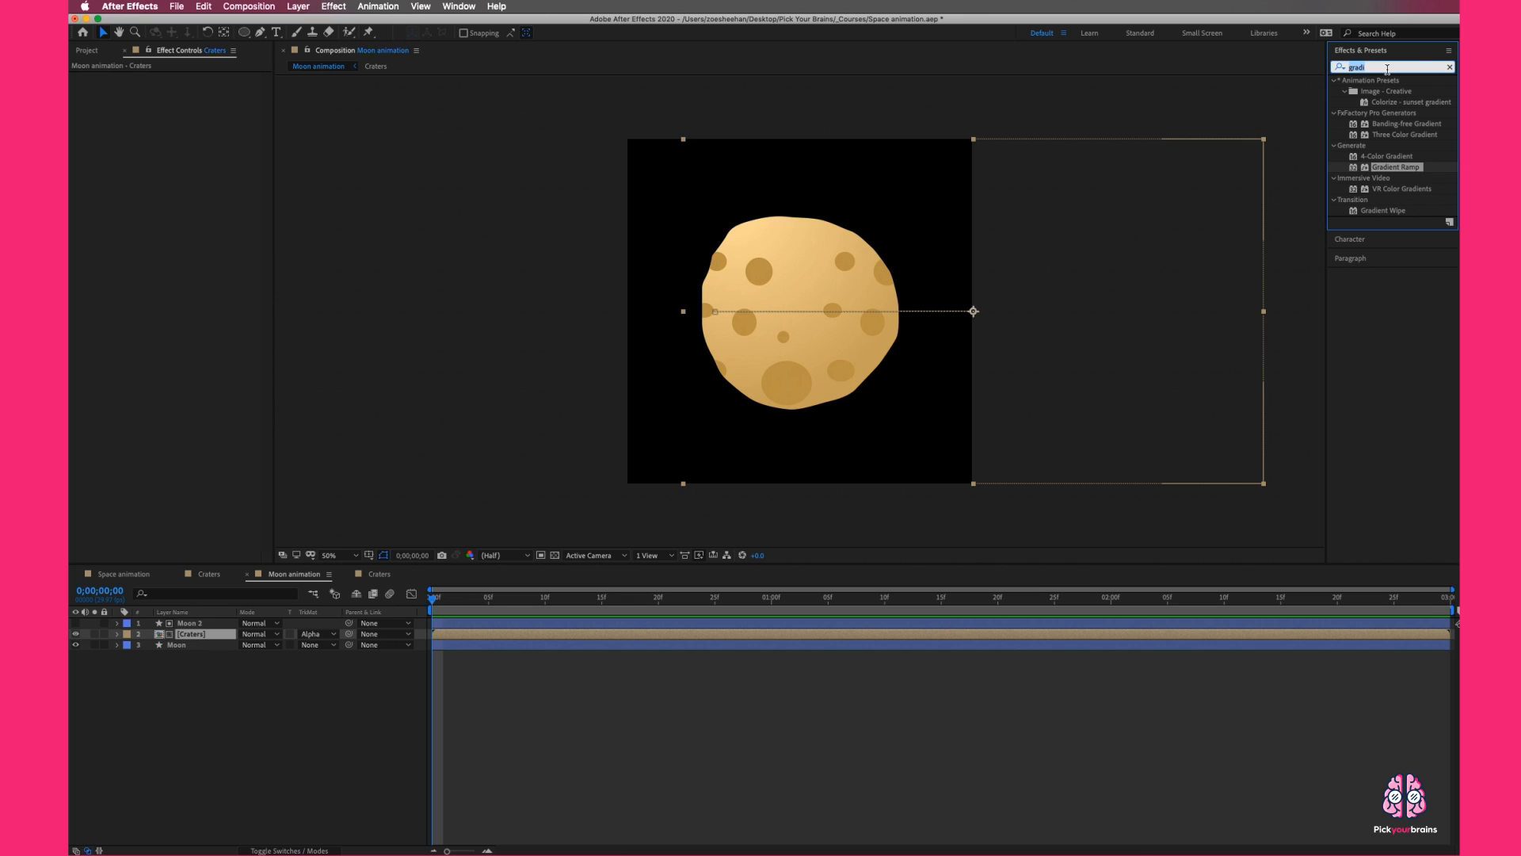
text(fill)
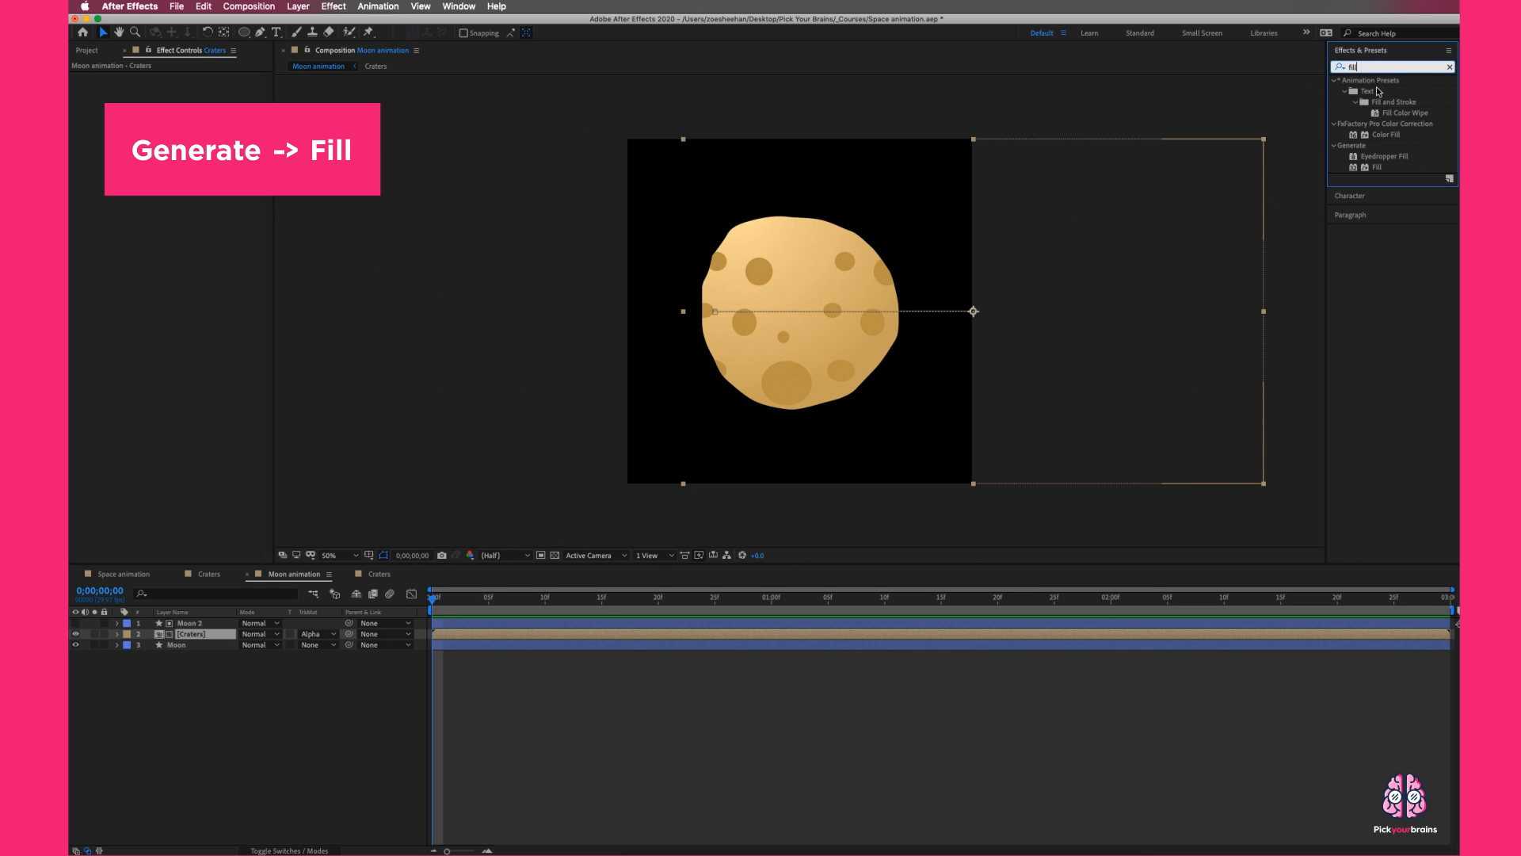
drag(1379, 168, 947, 260)
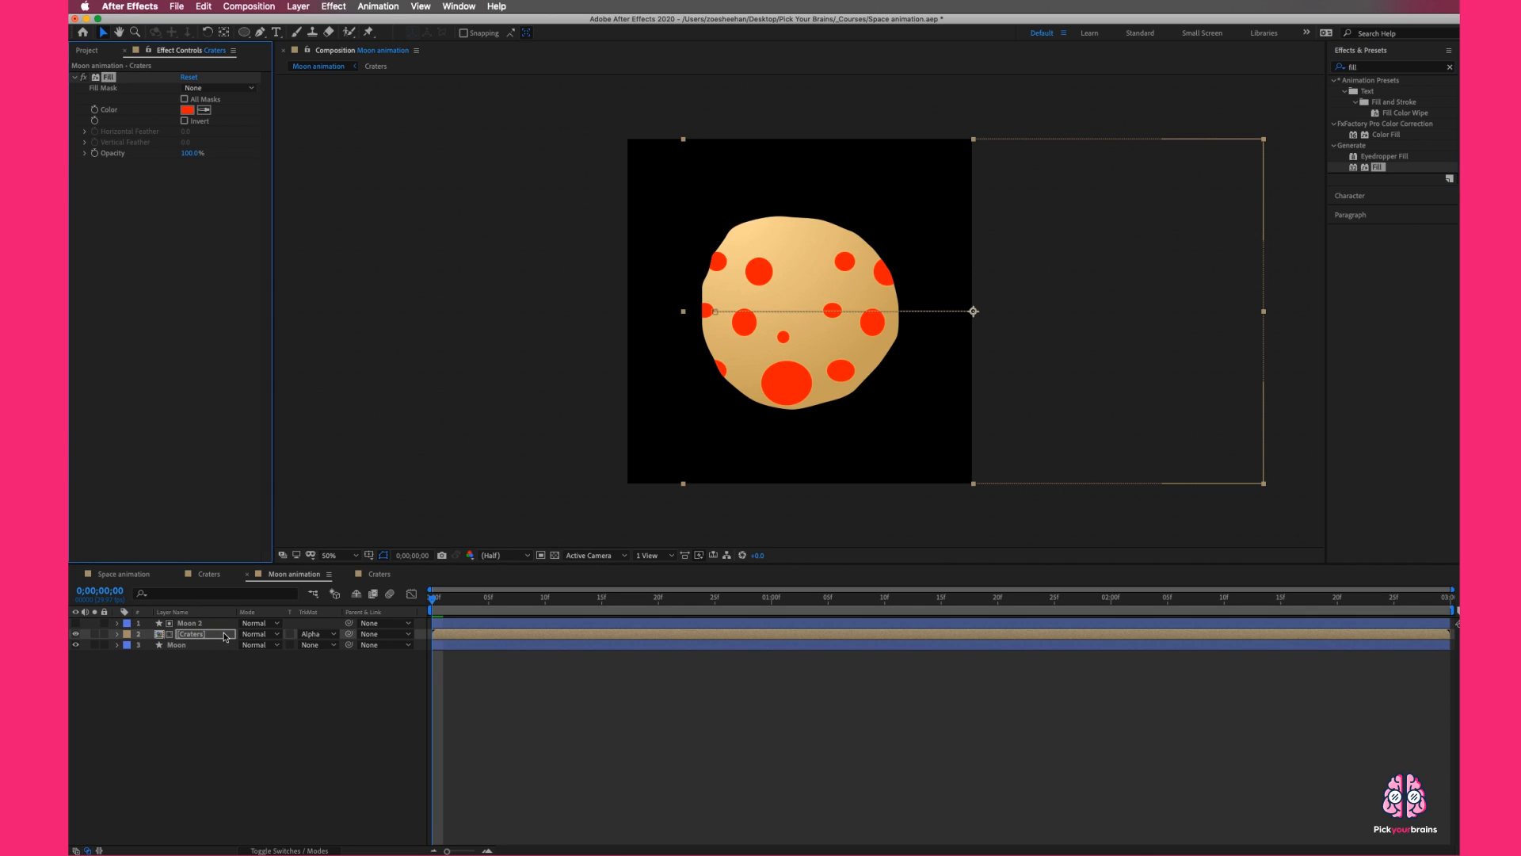
- Set the craters' Fill colour to green 53B932 and preview the animation
click(187, 110)
mouse_move(760, 363)
mouse_down()
mouse_move(665, 349)
mouse_move(733, 352)
mouse_move(694, 356)
mouse_move(733, 404)
mouse_up()
click(792, 401)
click(792, 475)
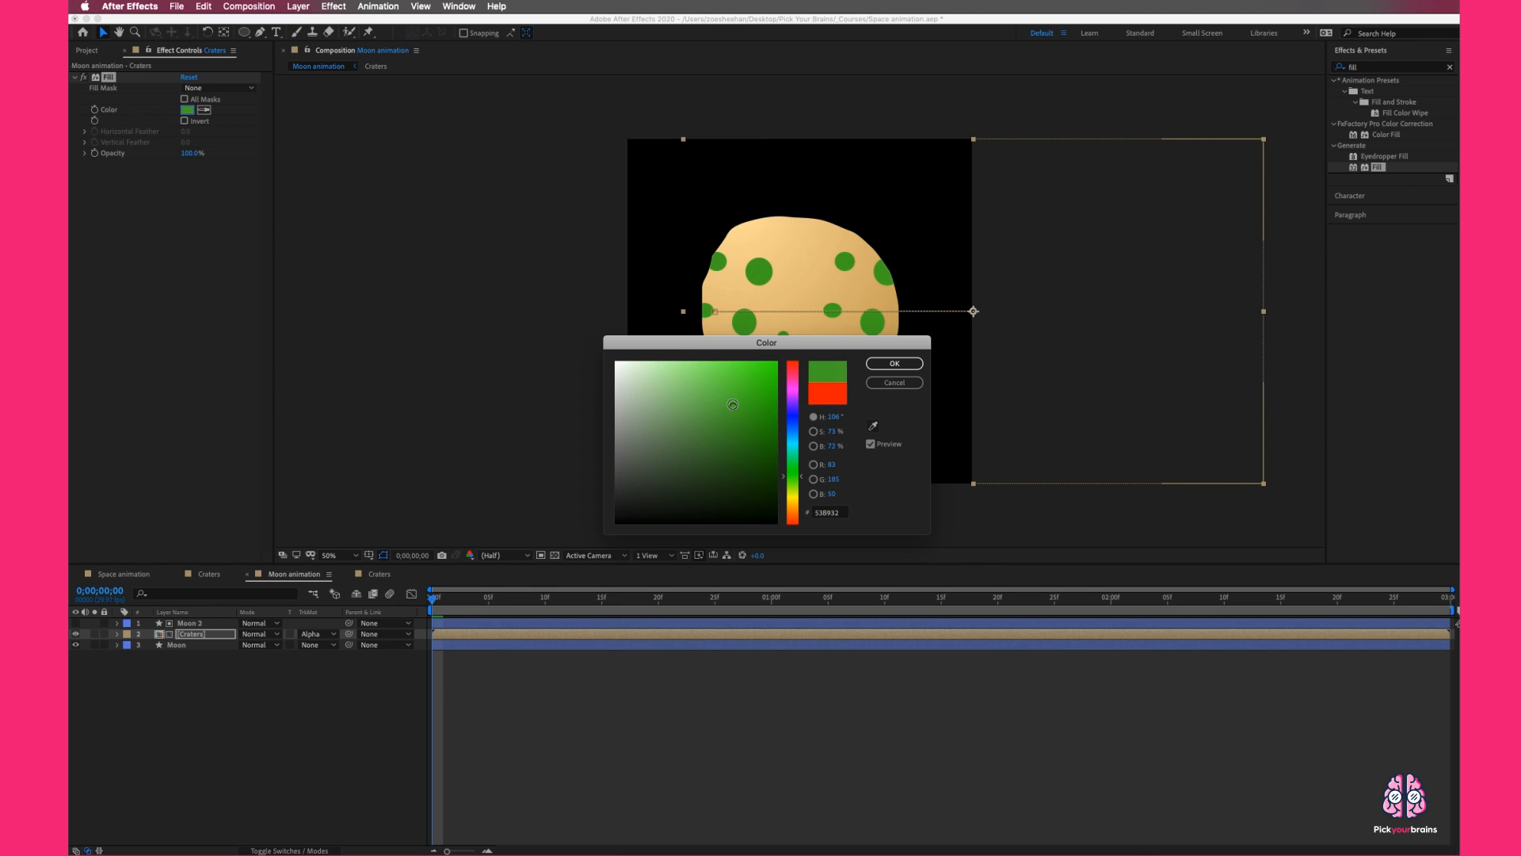
click(878, 363)
key(space)
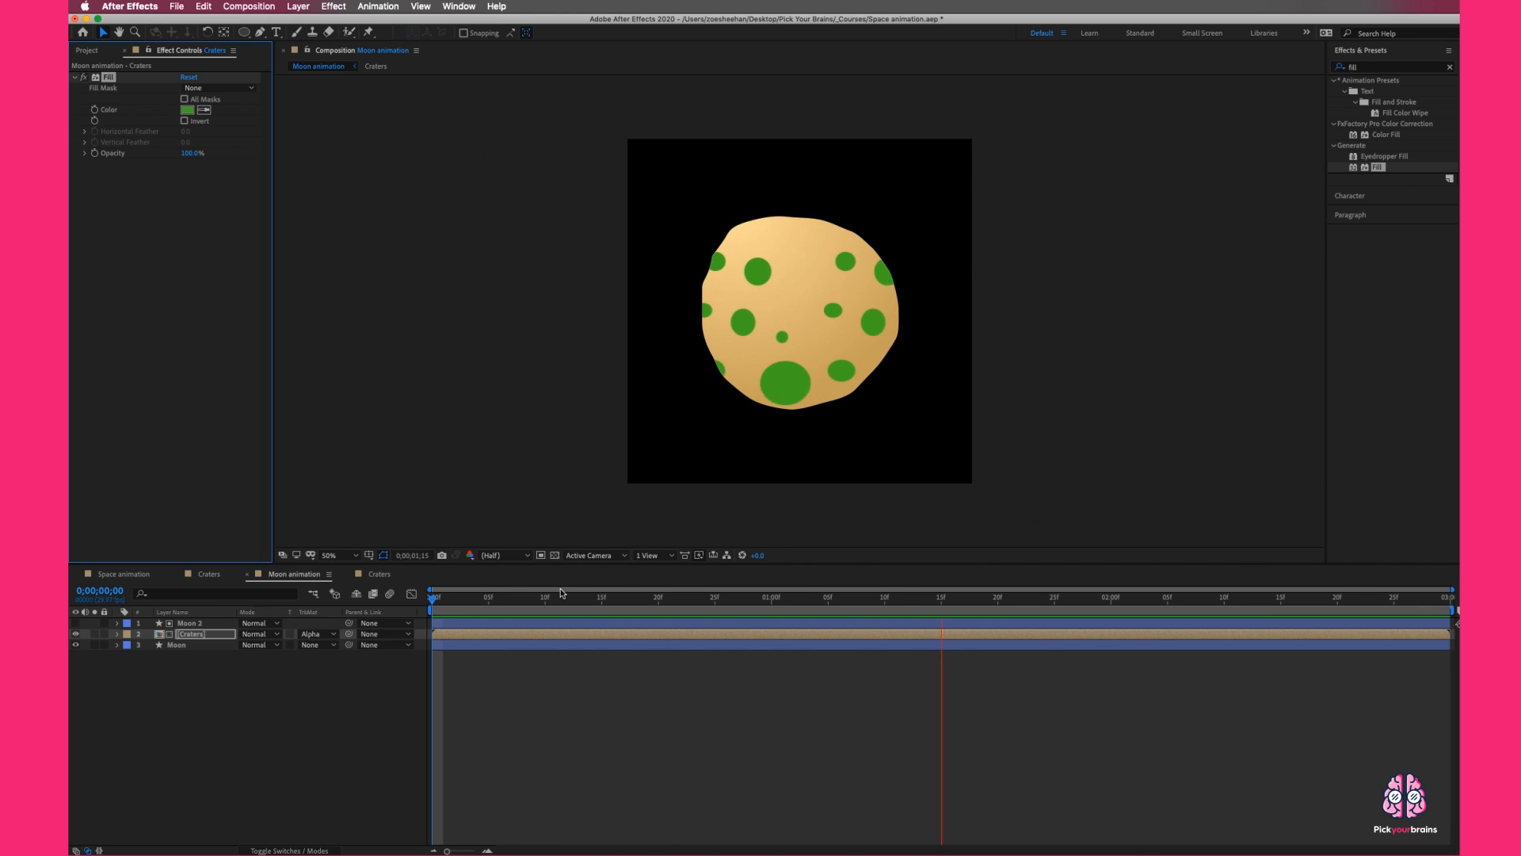